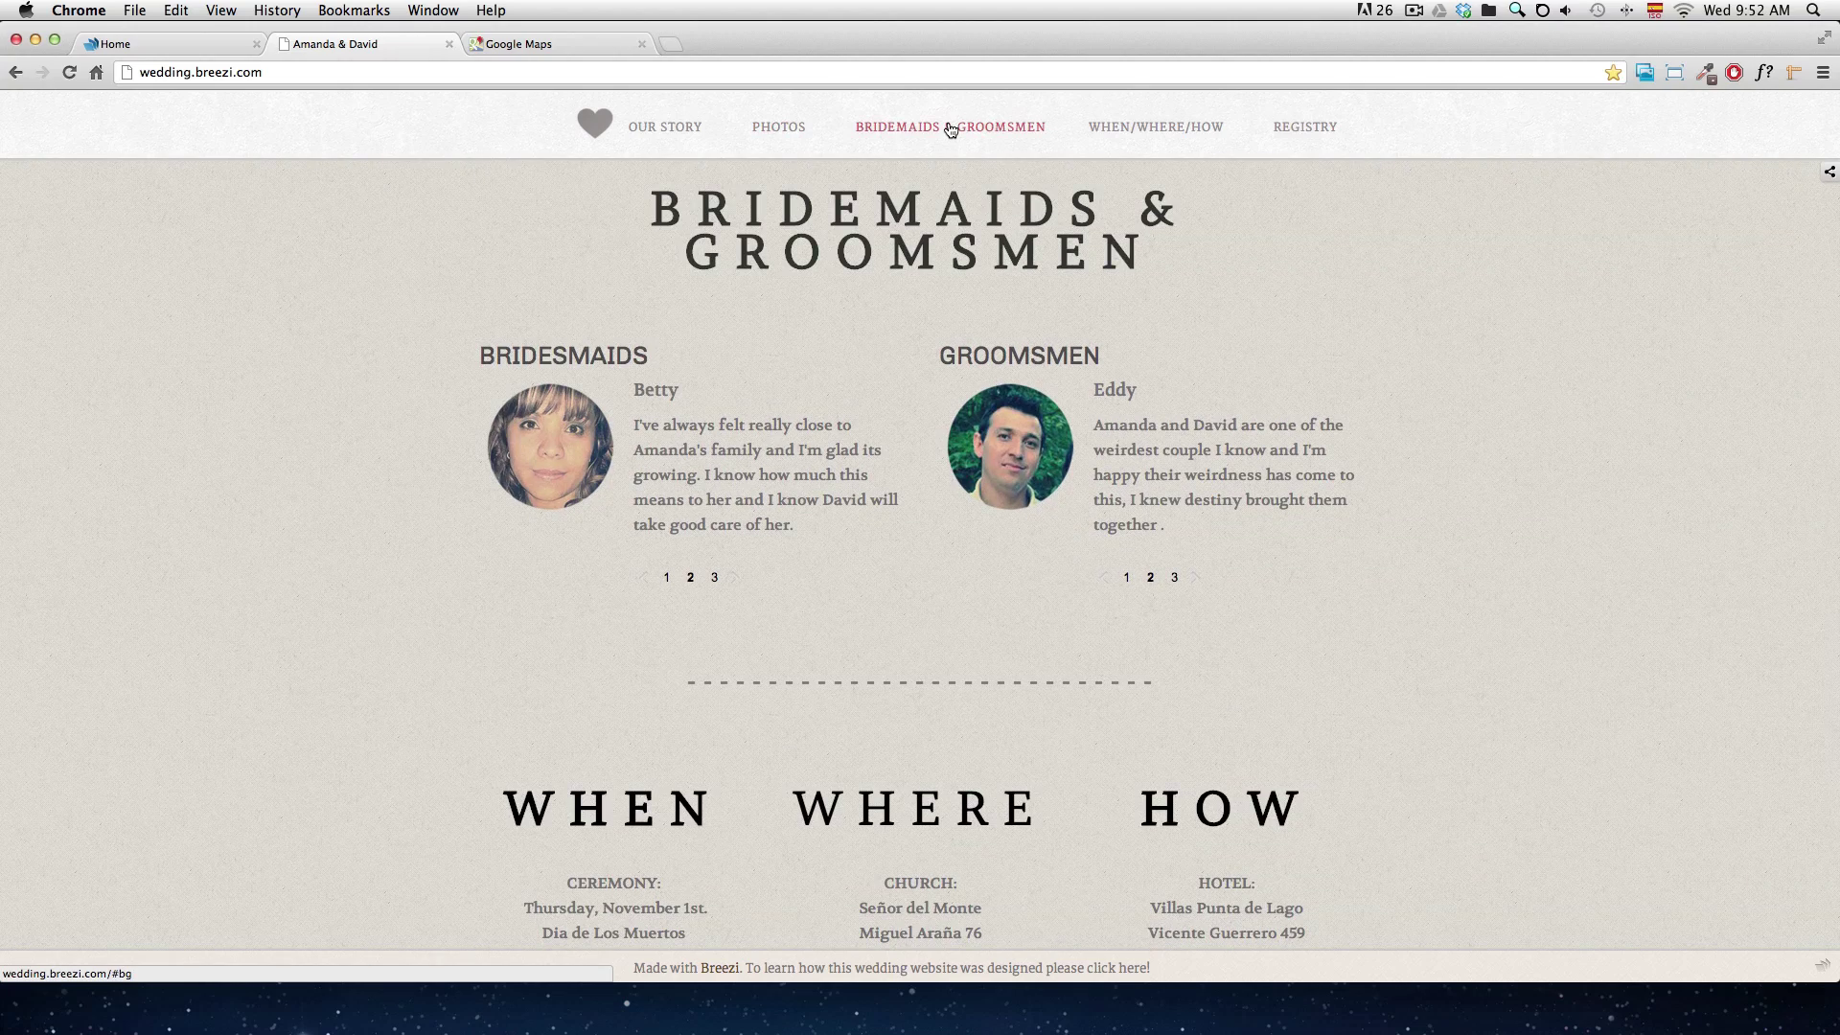
- Check the sample site's When/Where/How section, and in the editor duplicate the Bridesmaids & Groomsmen heading and move the copy into the footer
left_click(1109, 130)
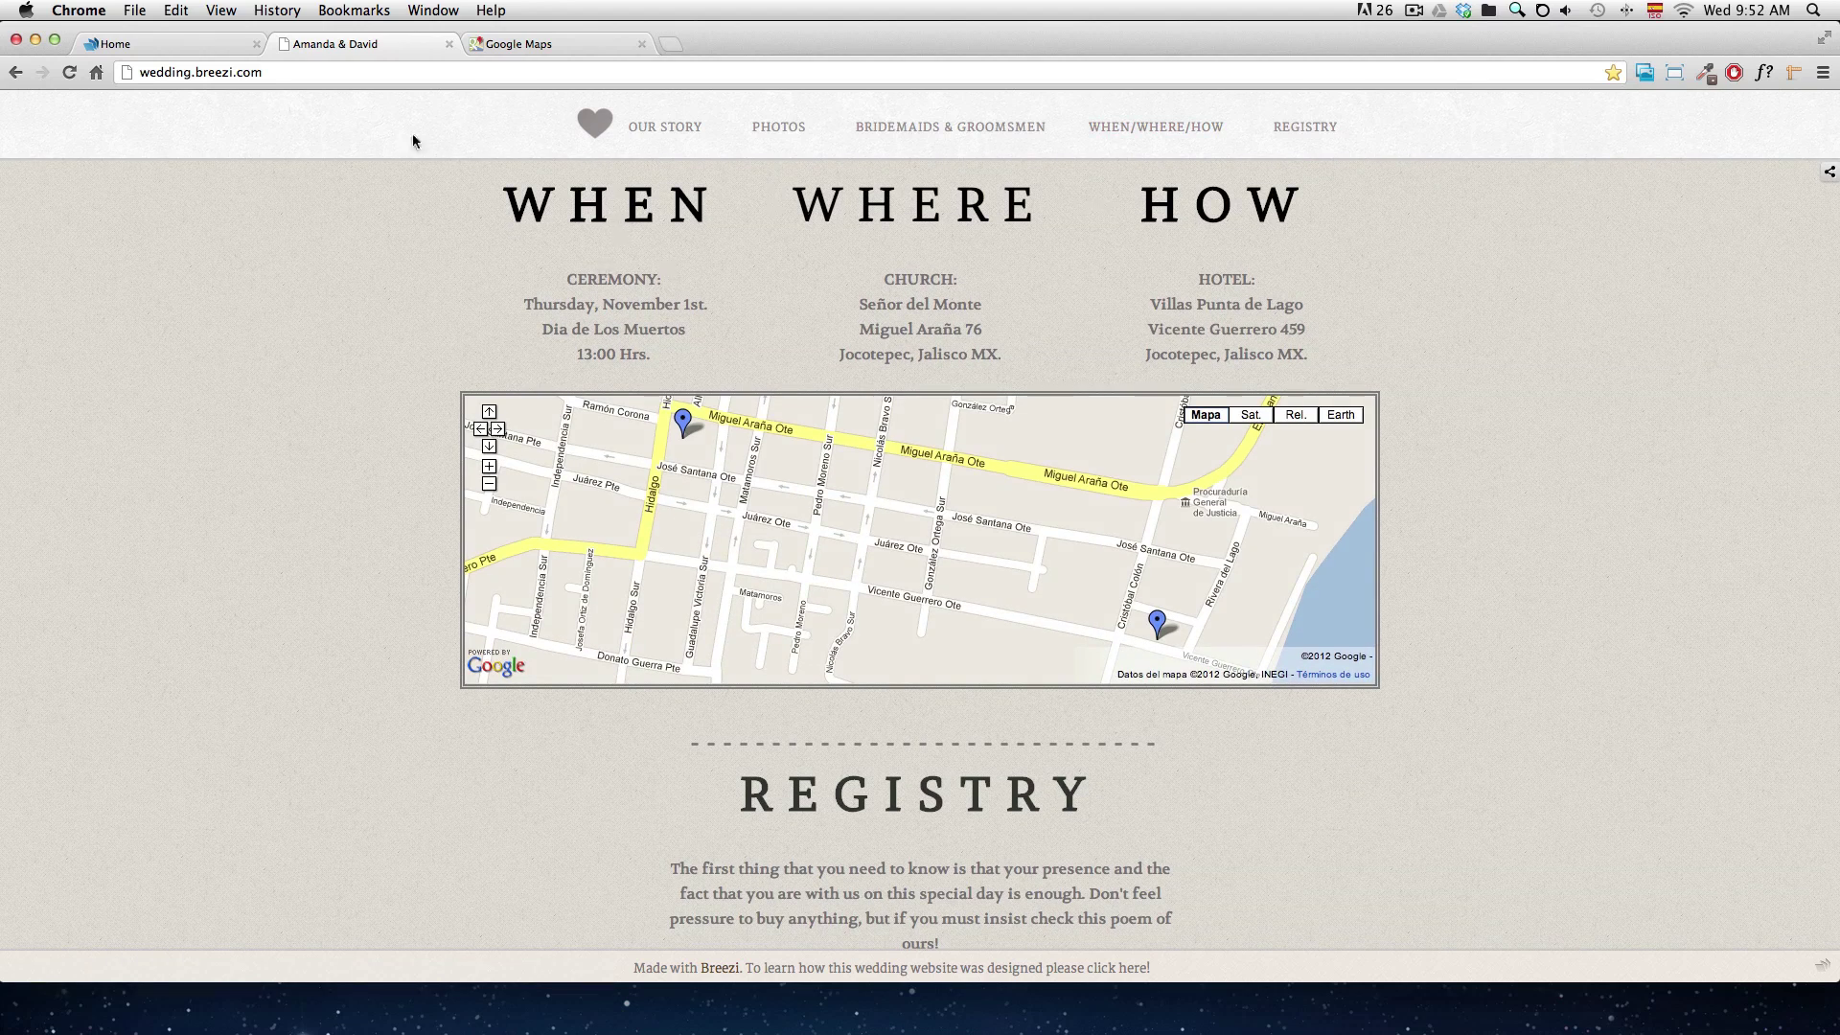
left_click(165, 48)
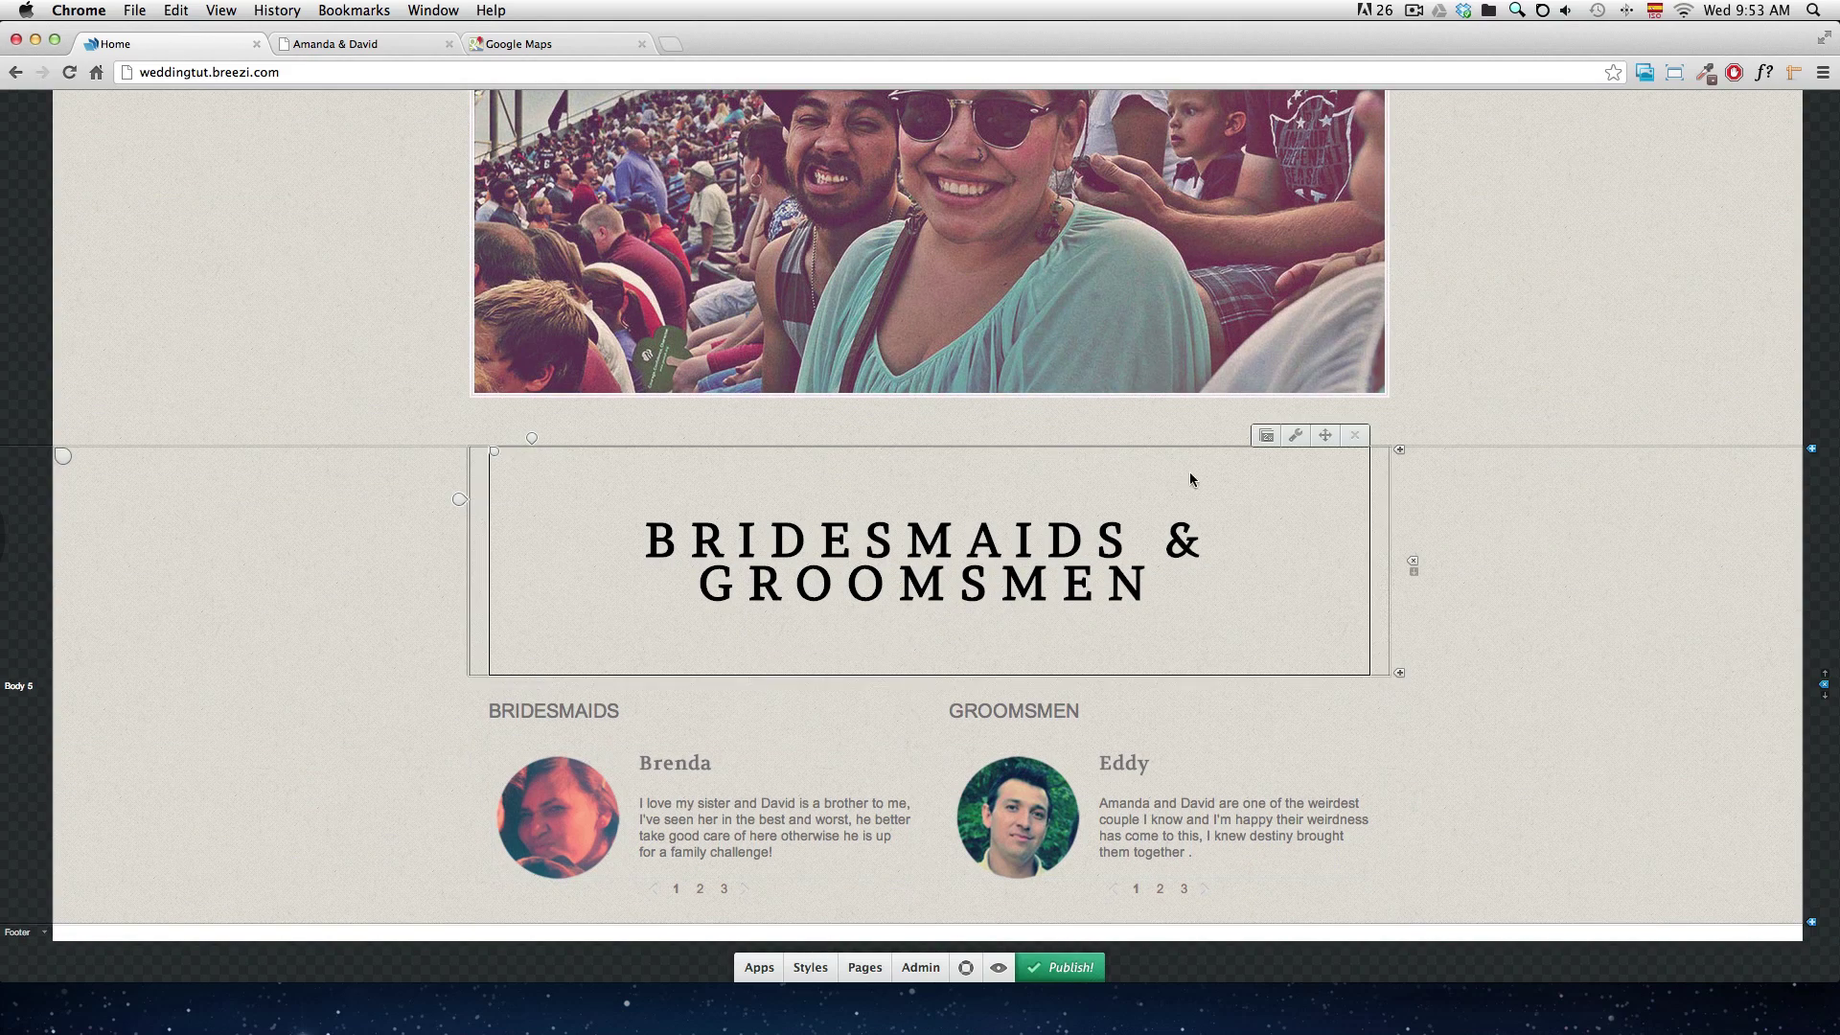
left_click(1269, 438)
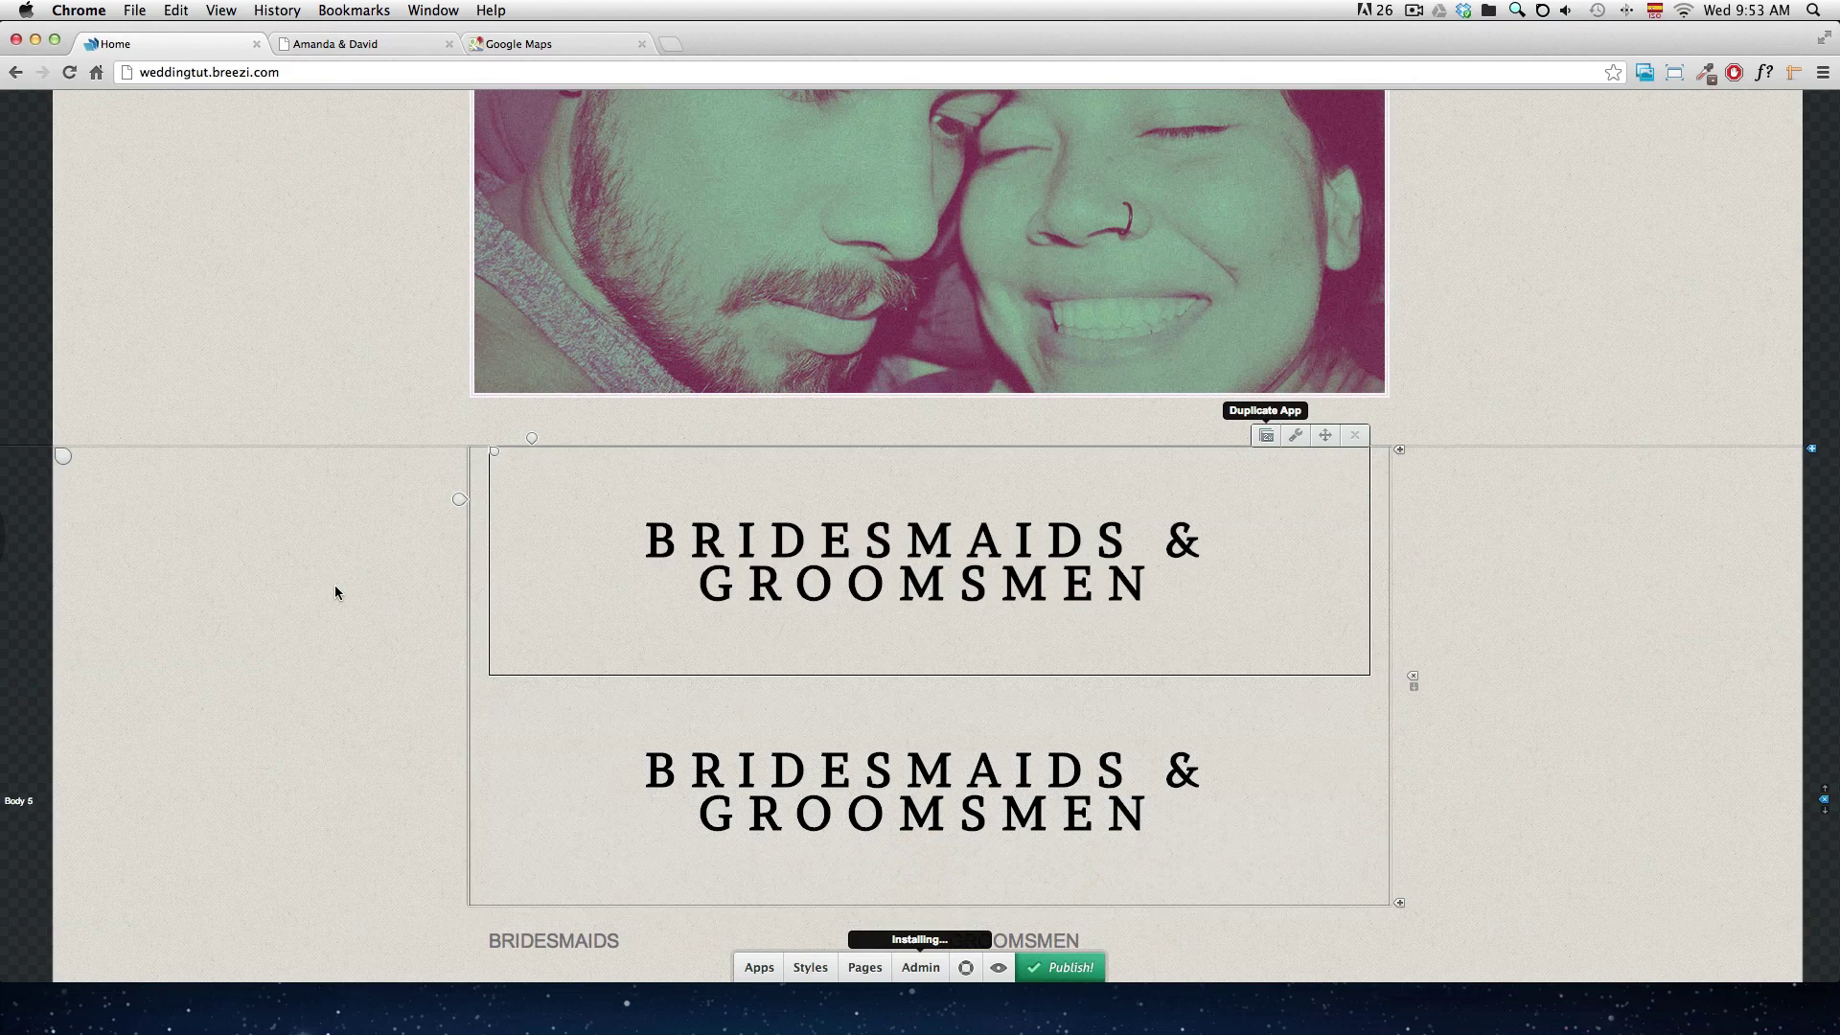
scroll(1295, 711, "down", 1)
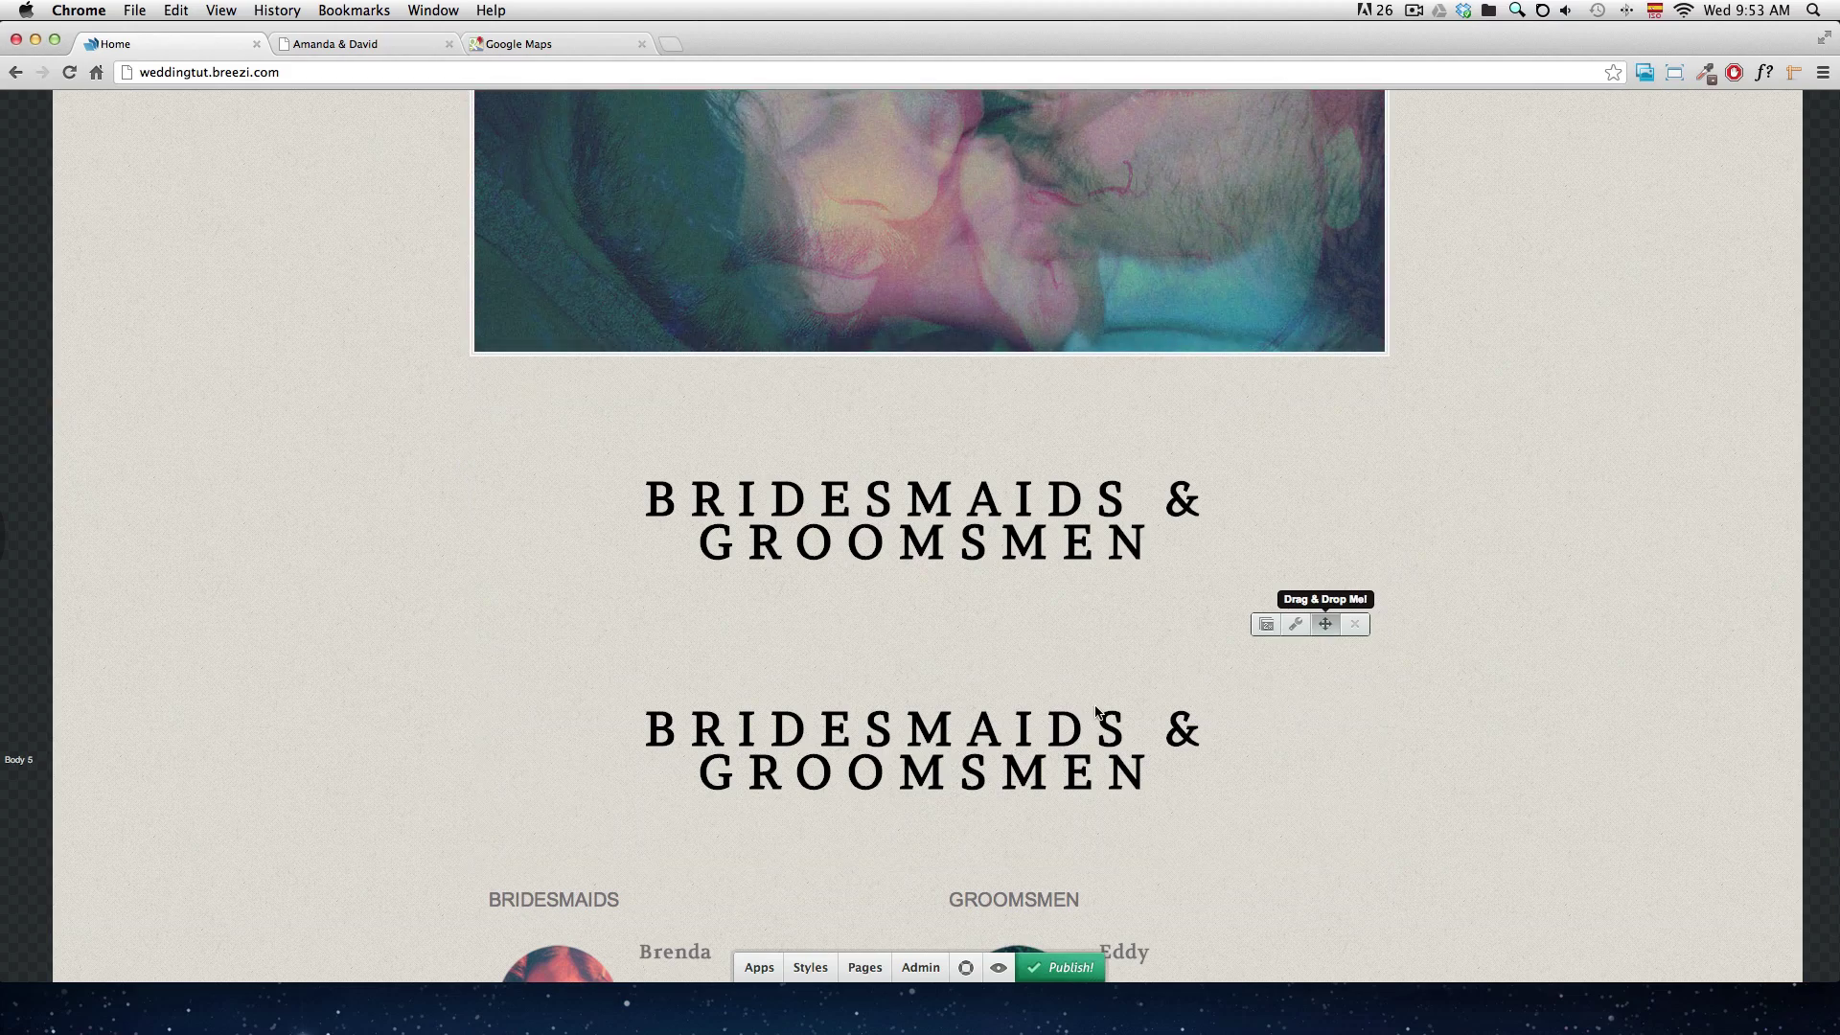
left_click_drag(1325, 624, 793, 652)
scroll(1092, 710, "down", 8)
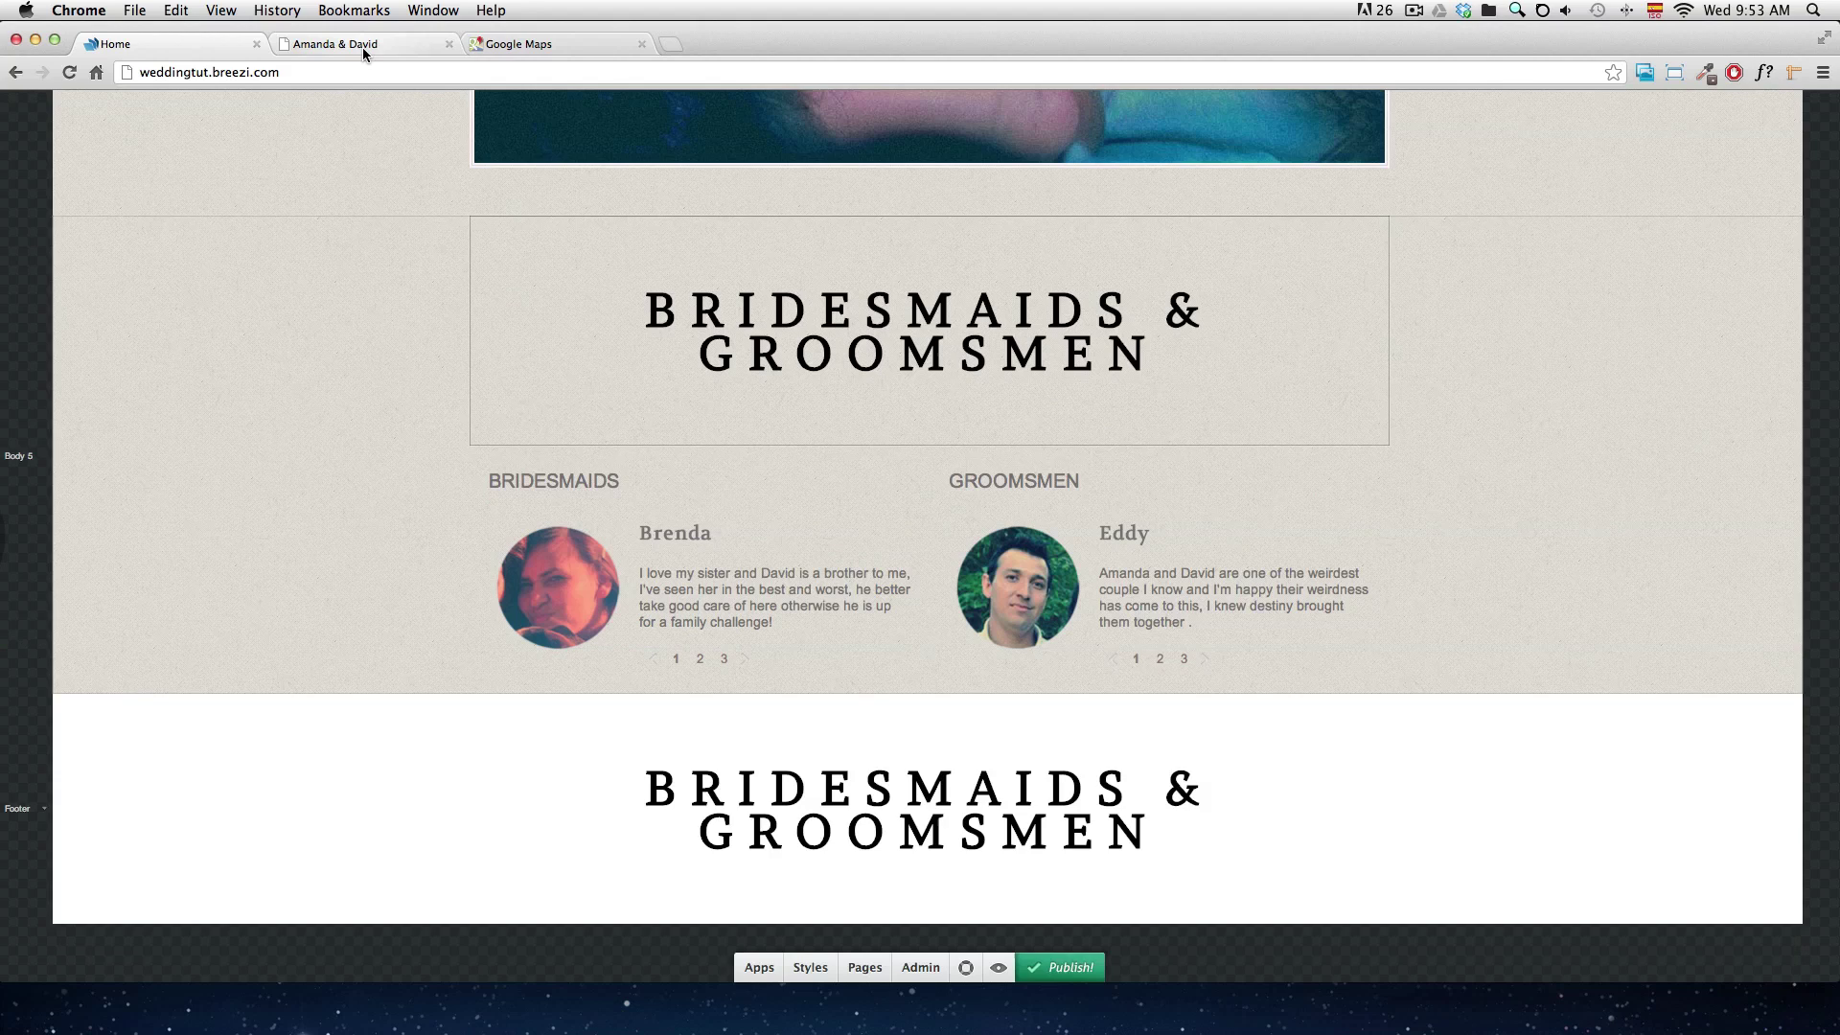
- Replace the footer heading's text with "WHEN WHERE HOW", using the sample wedding site as reference
left_click(359, 47)
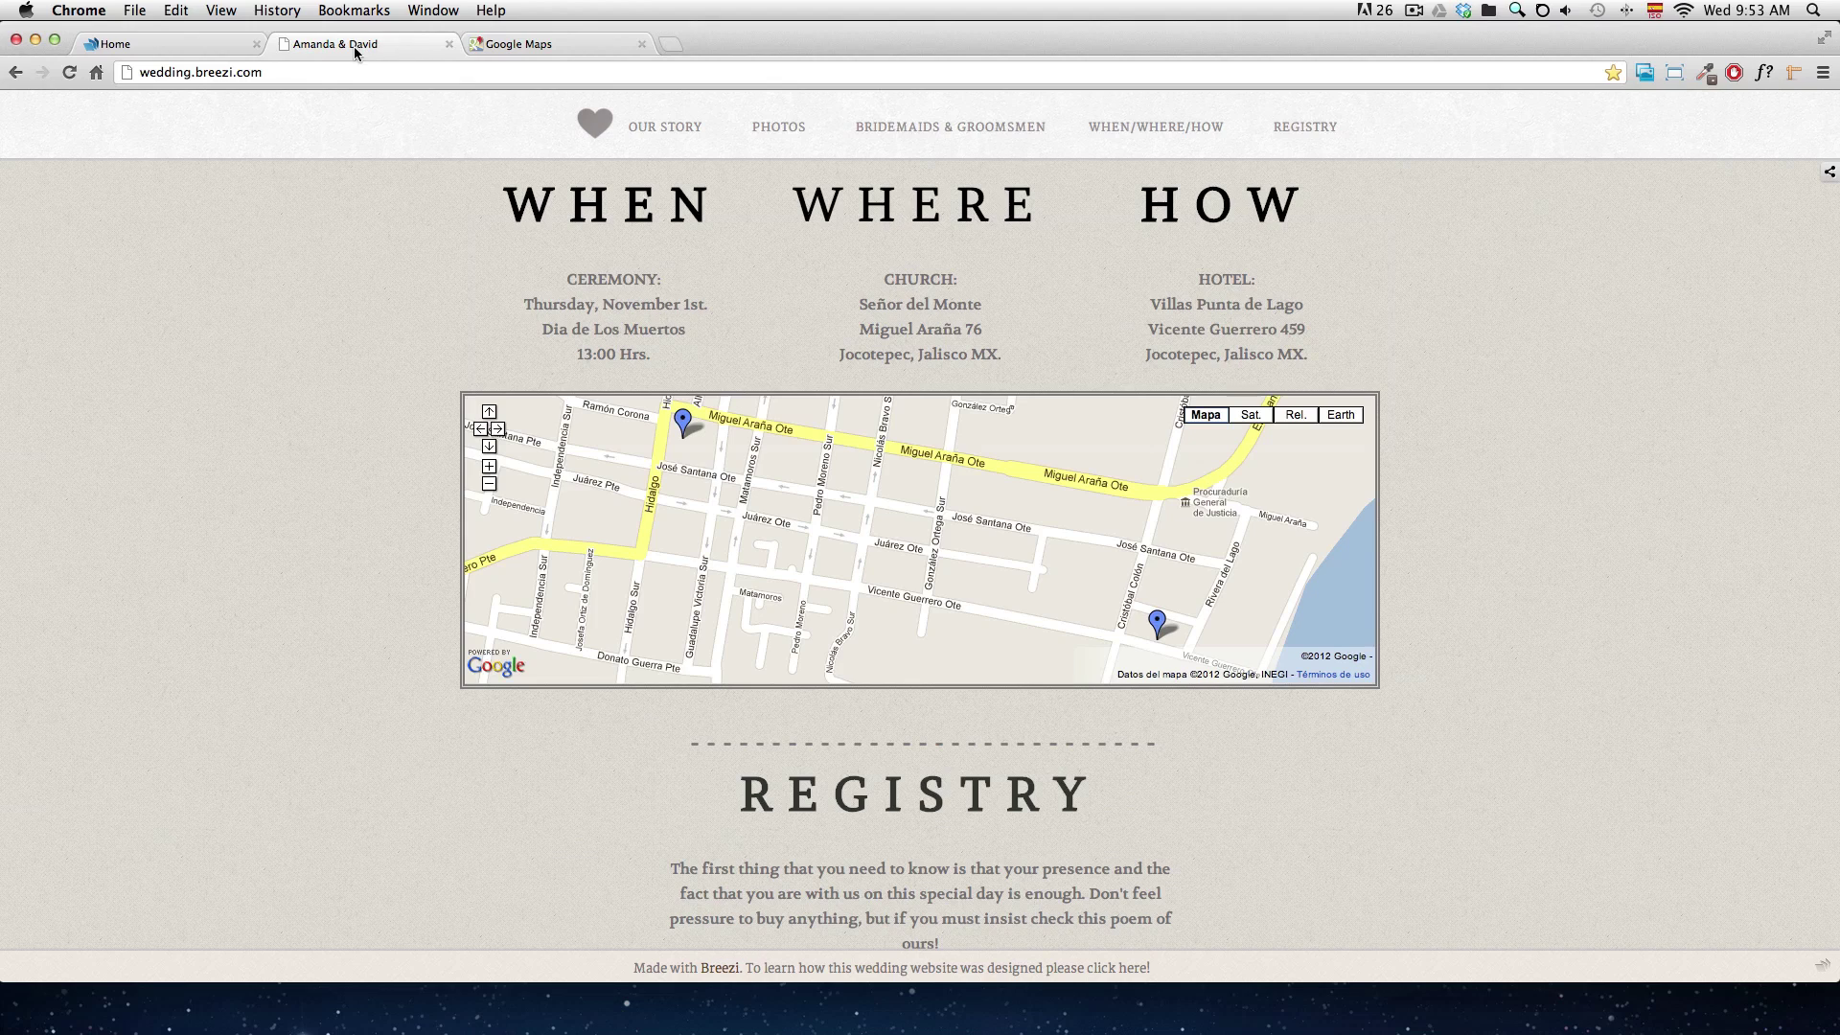
left_click(209, 46)
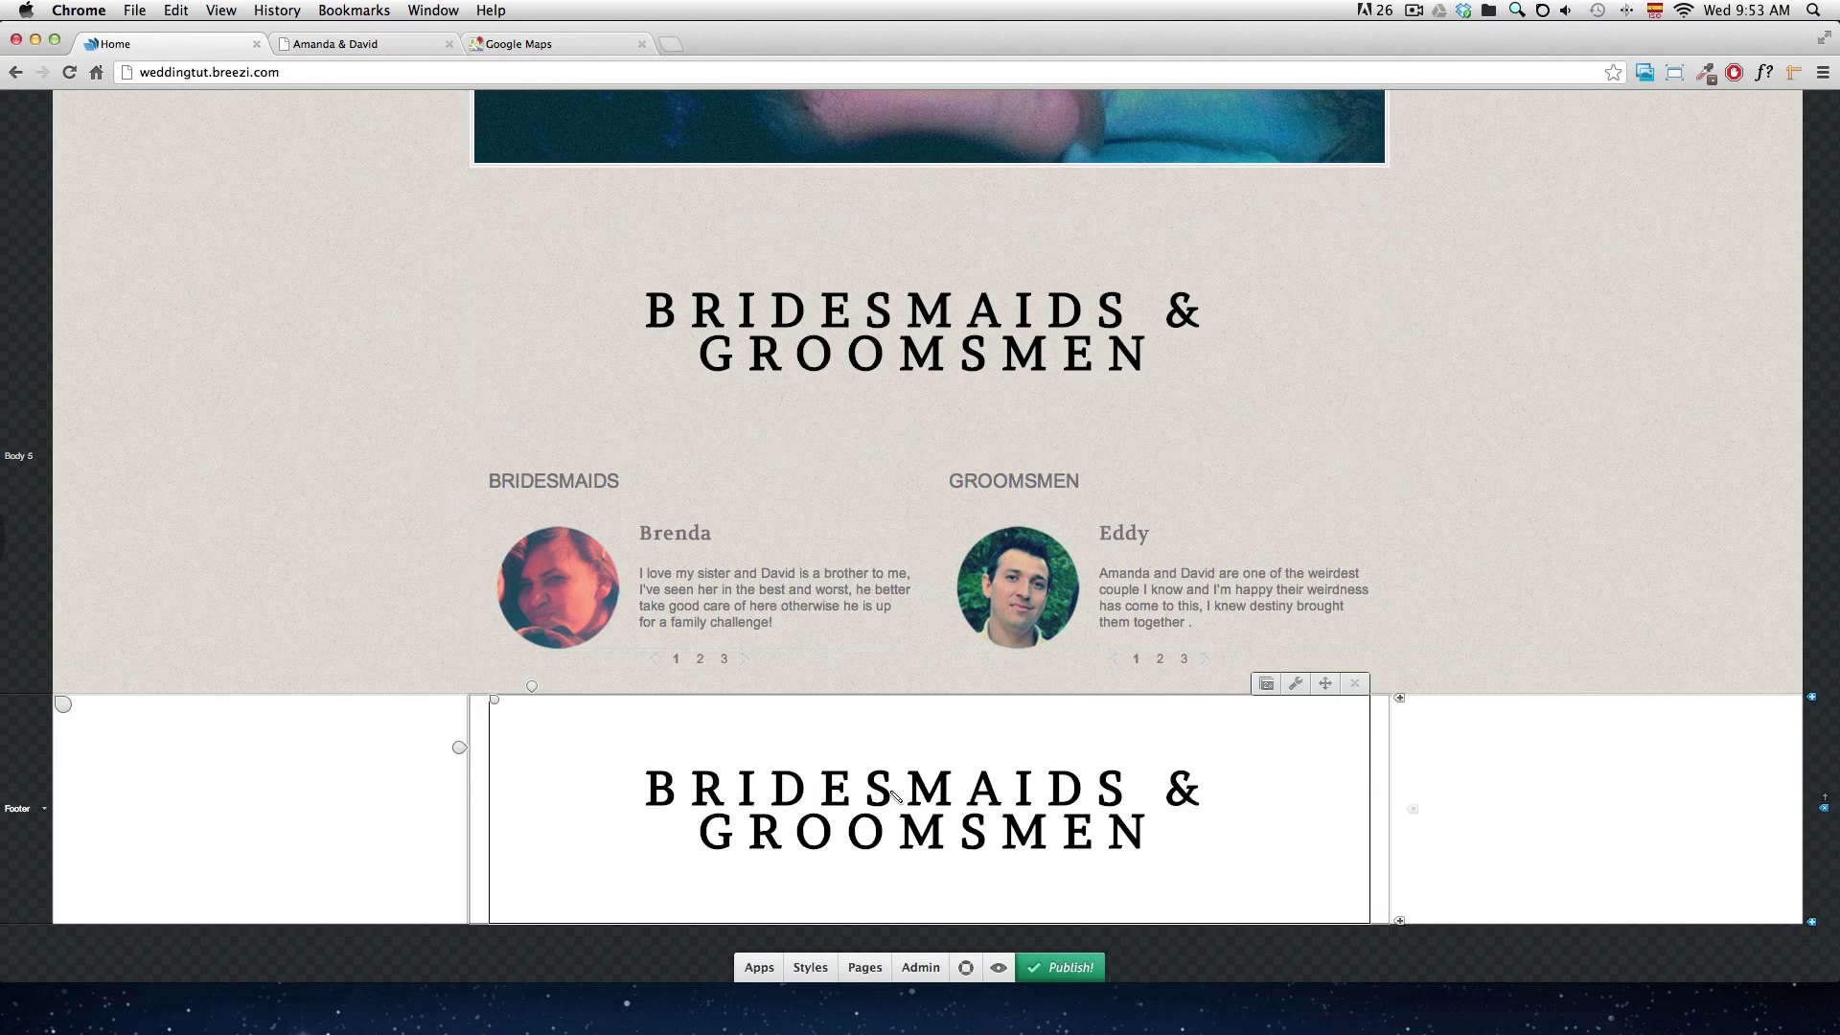
left_click(1072, 828)
triple_click(1072, 828)
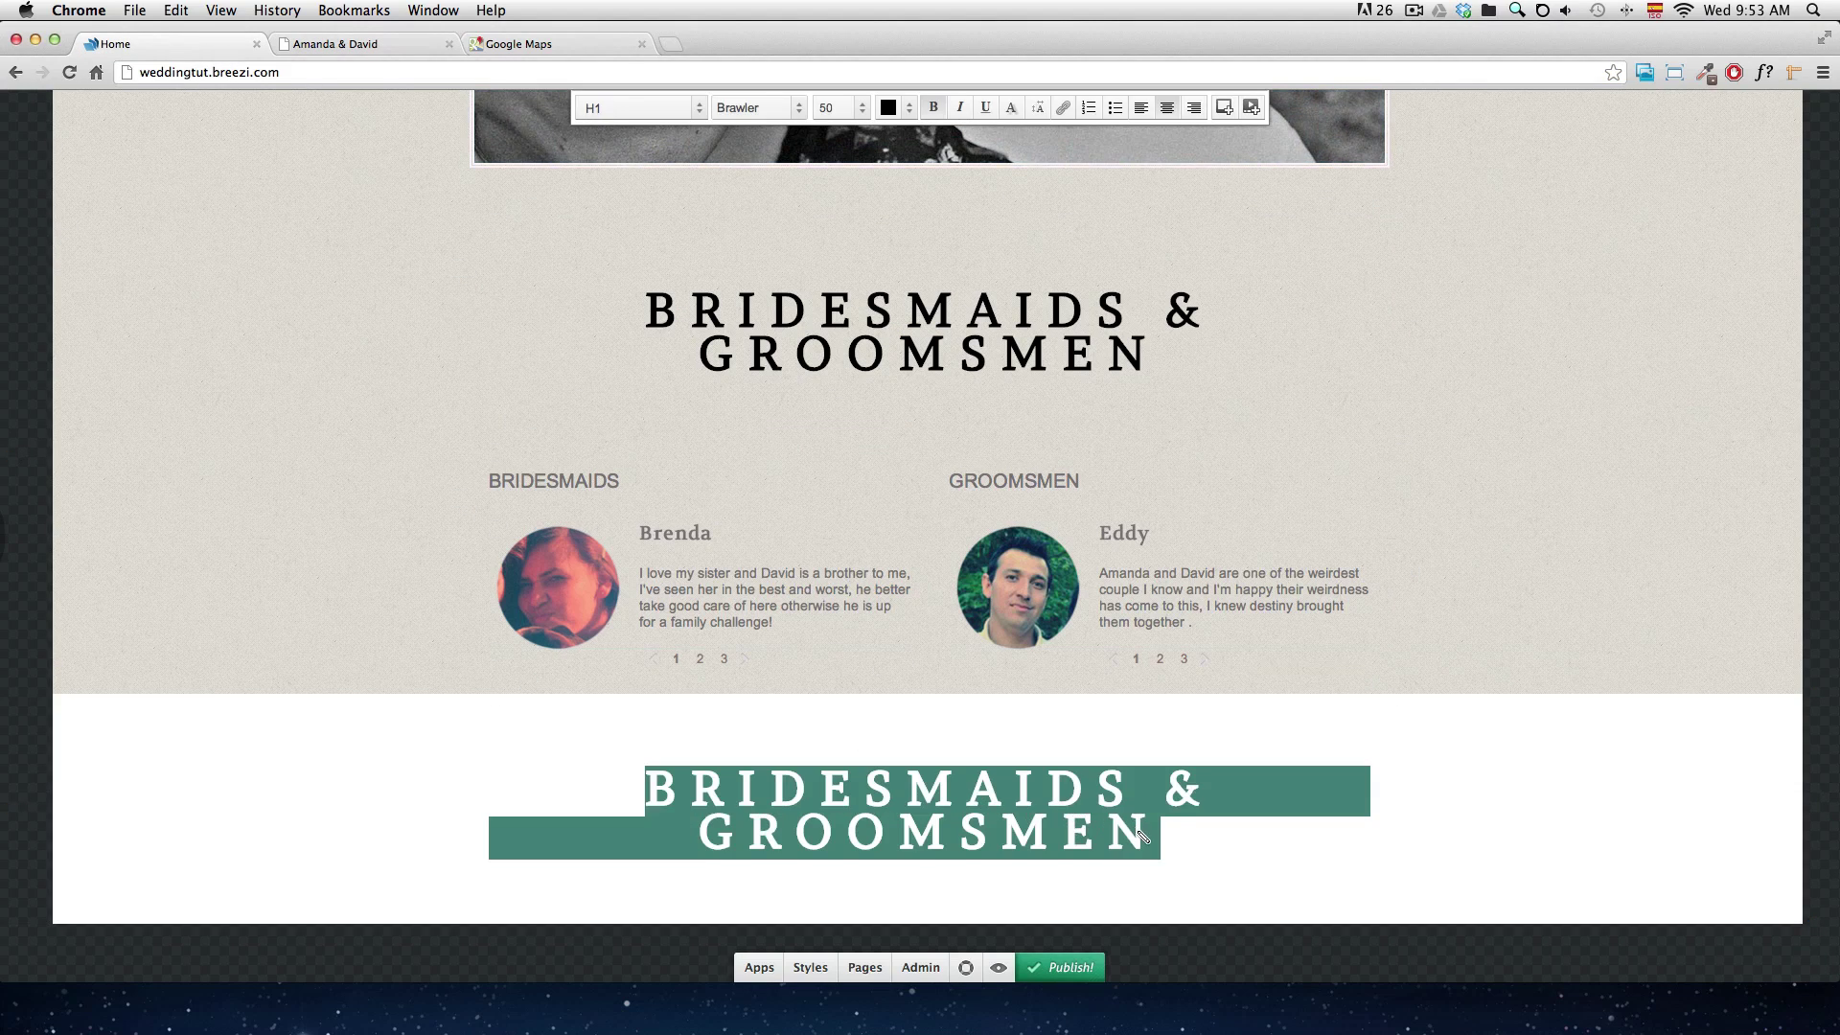
left_click_drag(1142, 836, 661, 774)
type("W")
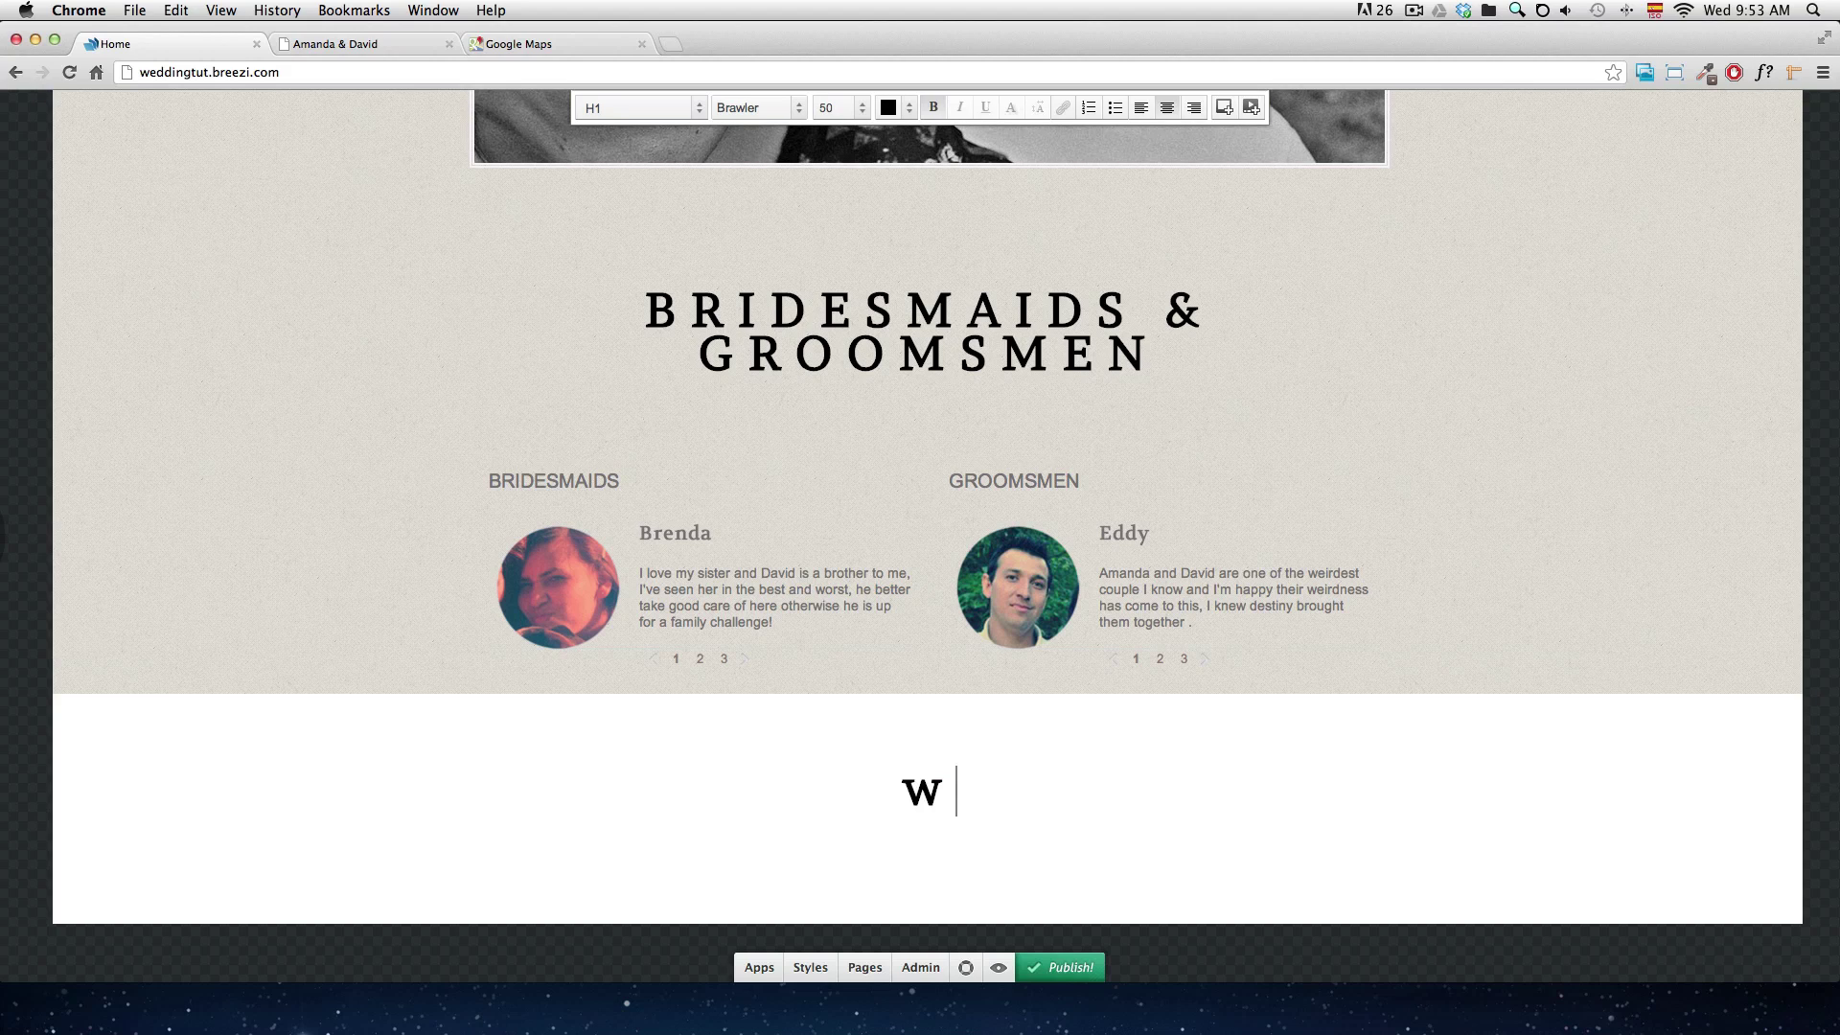
key("BackSpace")
type("WHERE")
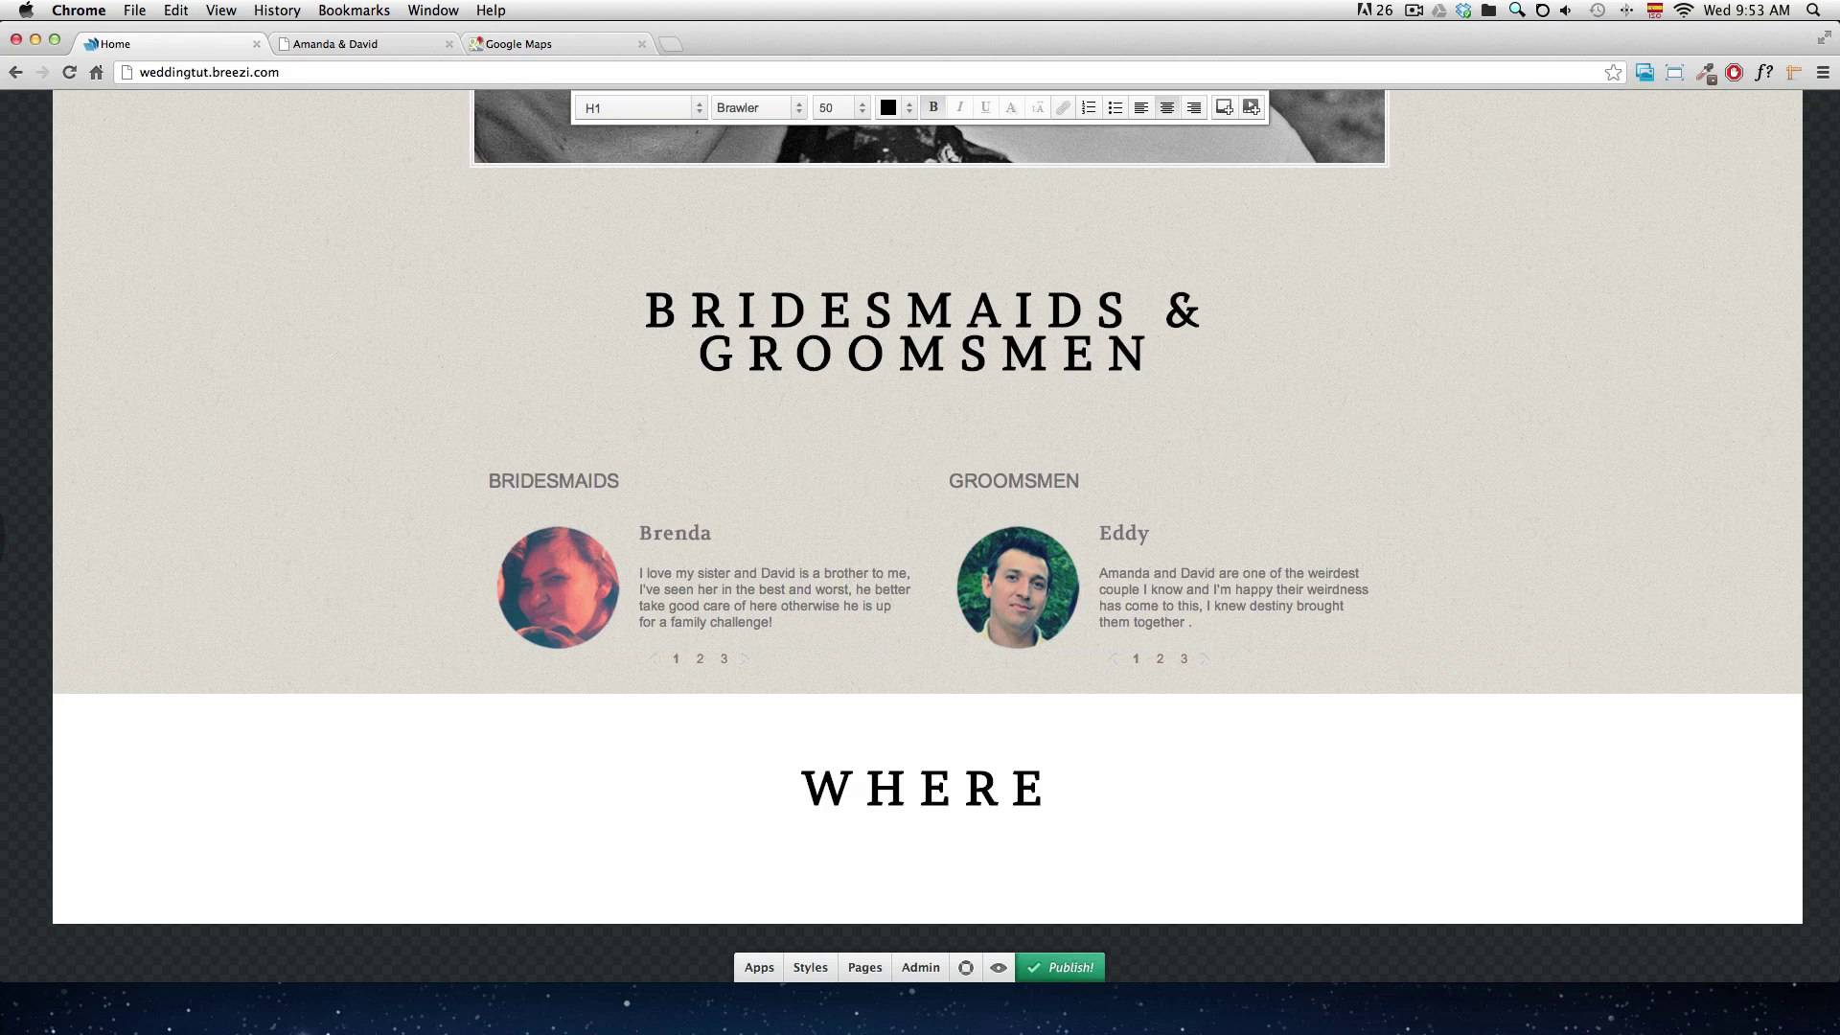
key("BackSpace")
key("BackSpace")
type("N")
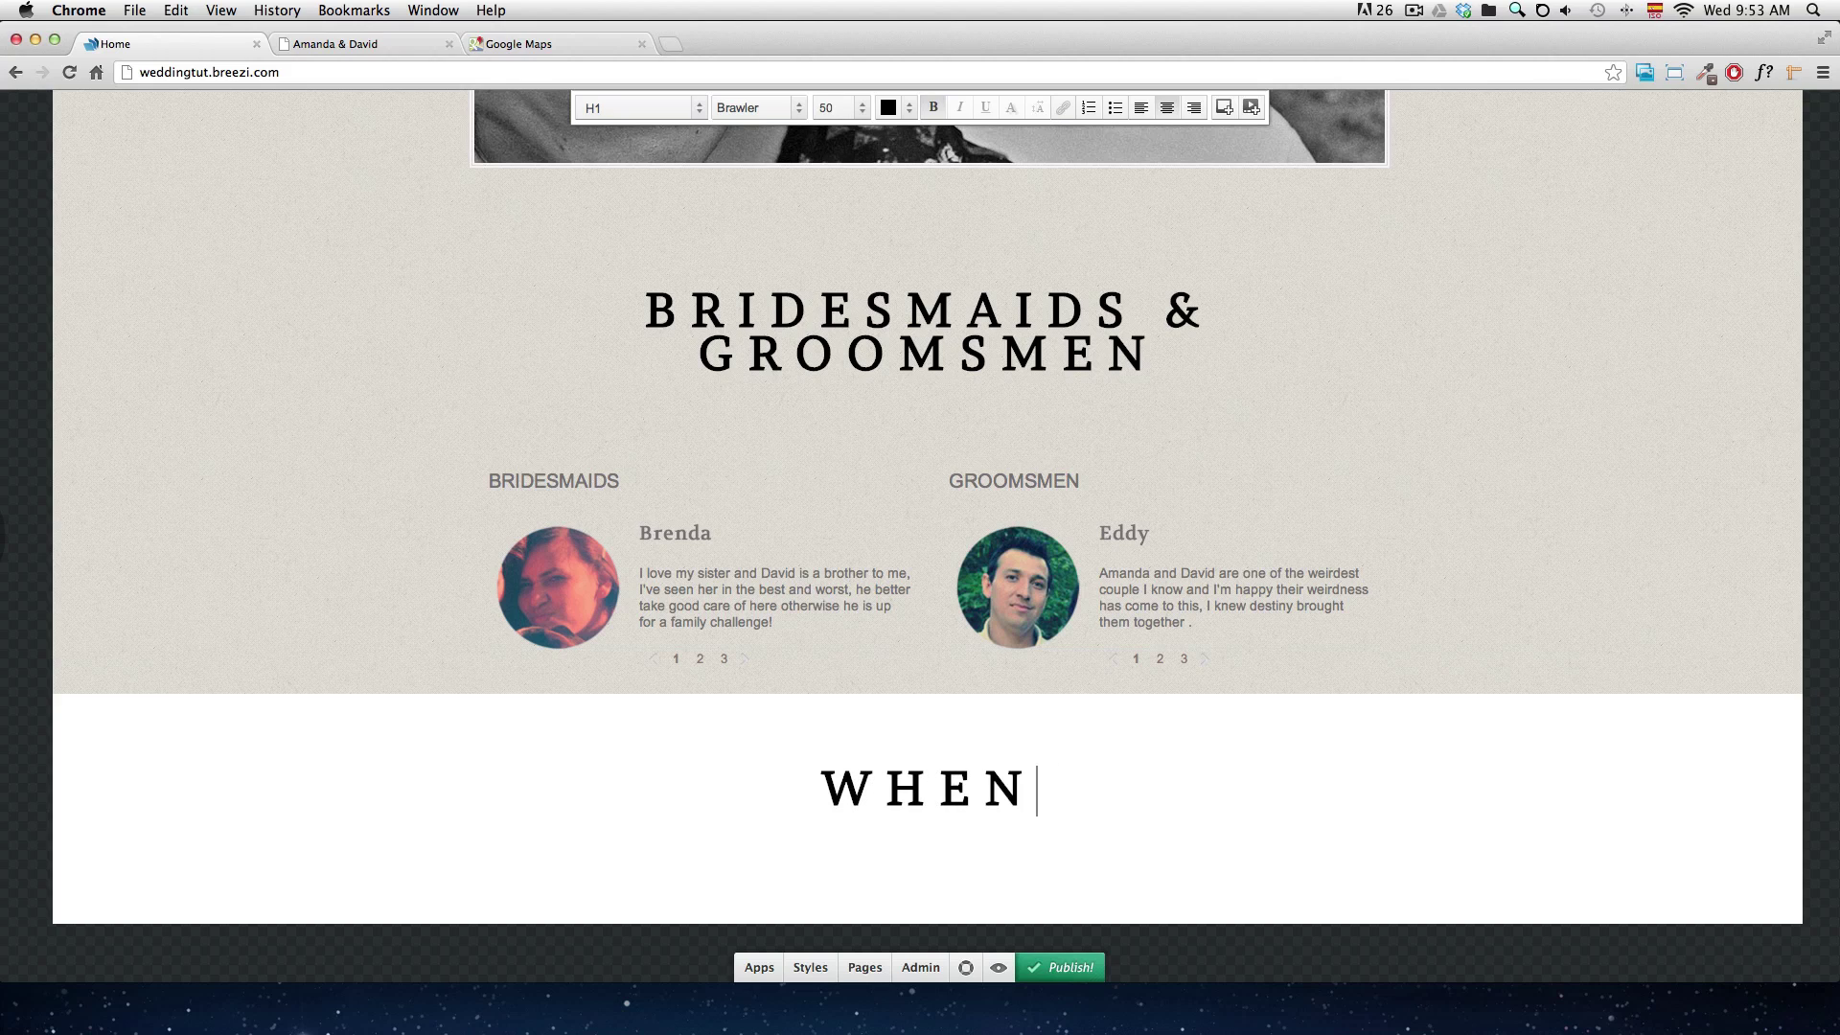
type(" WHERE HOW")
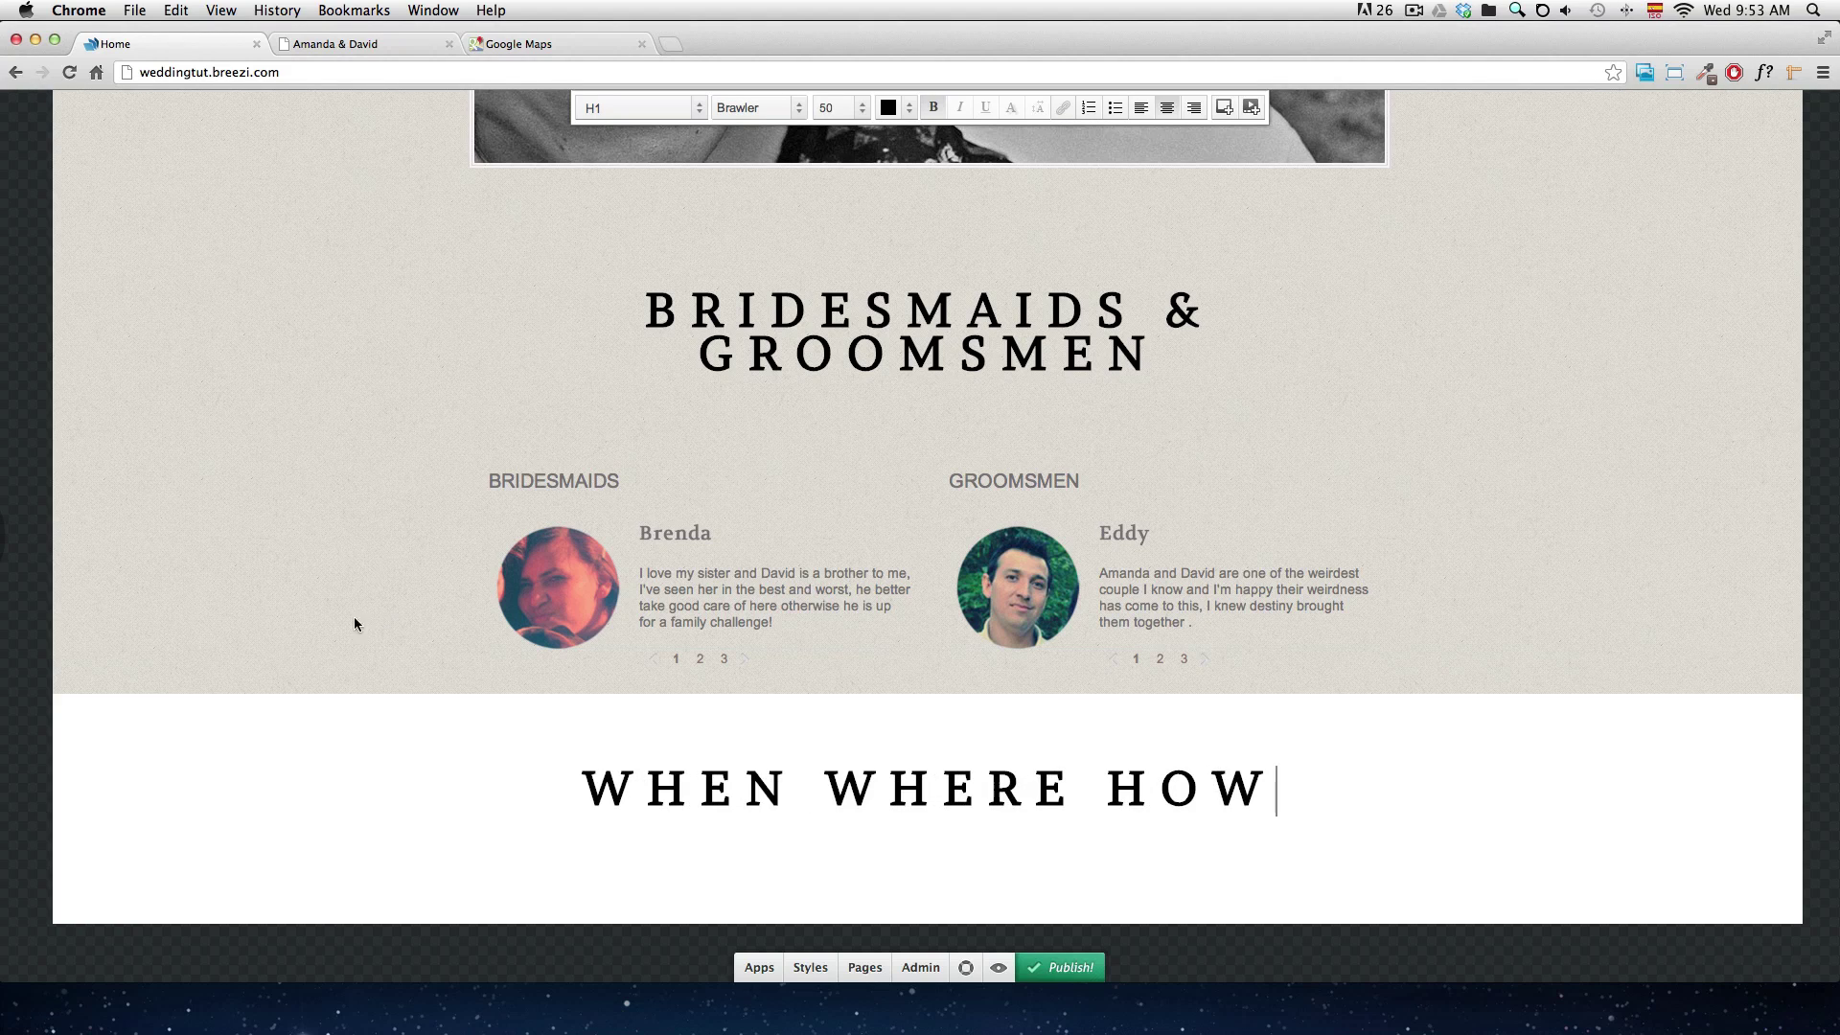
left_click(309, 542)
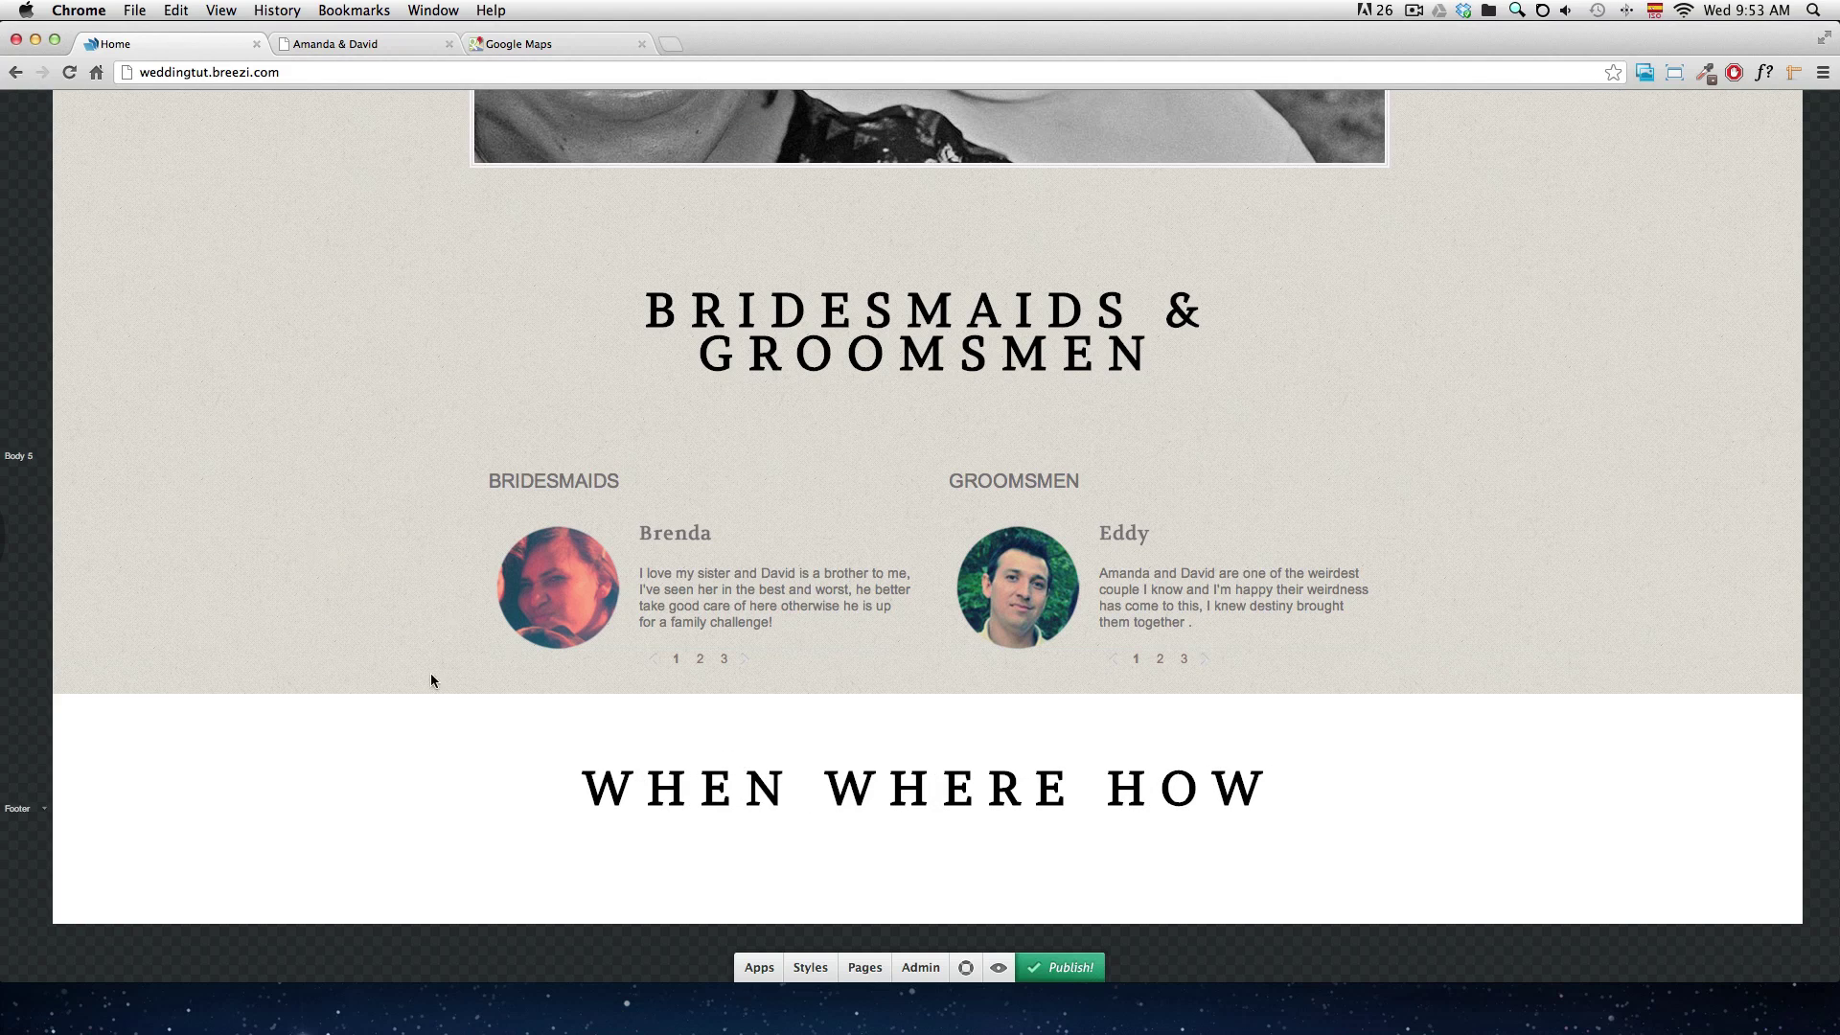
- Force transparency on the Footer block in the page background settings
scroll(432, 680, "up", 1)
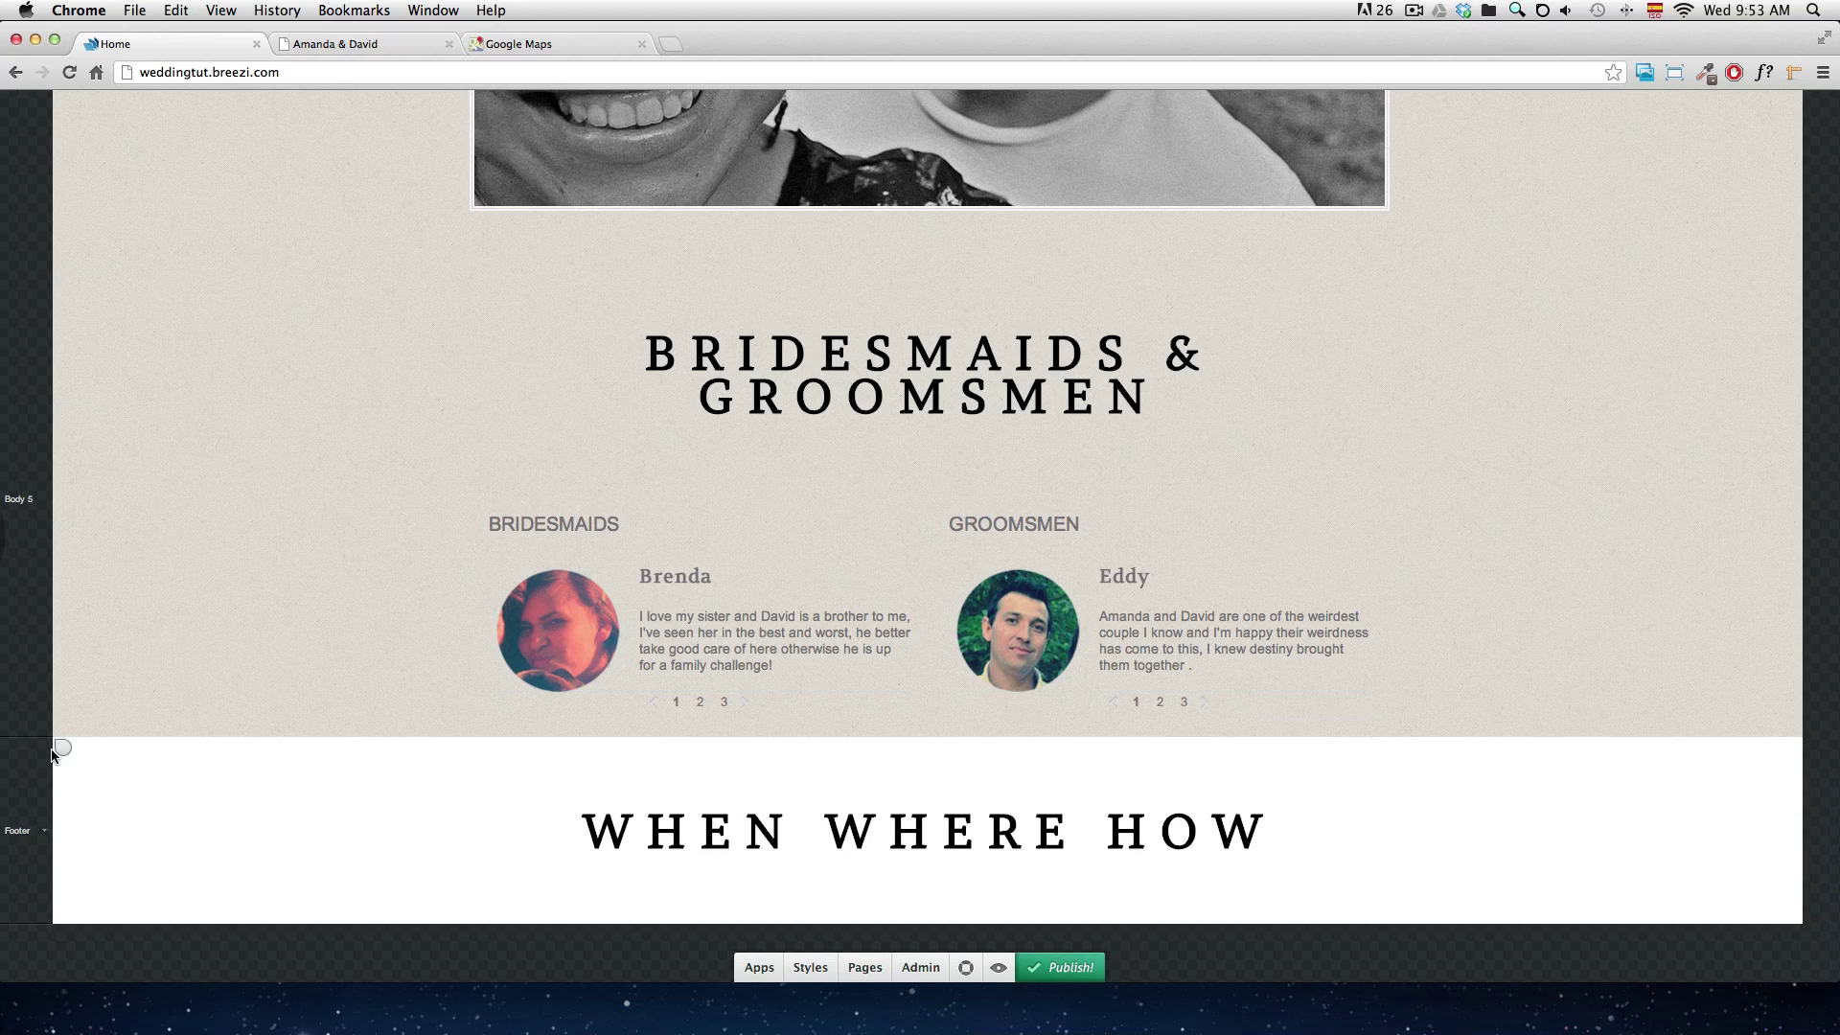
left_click(64, 748)
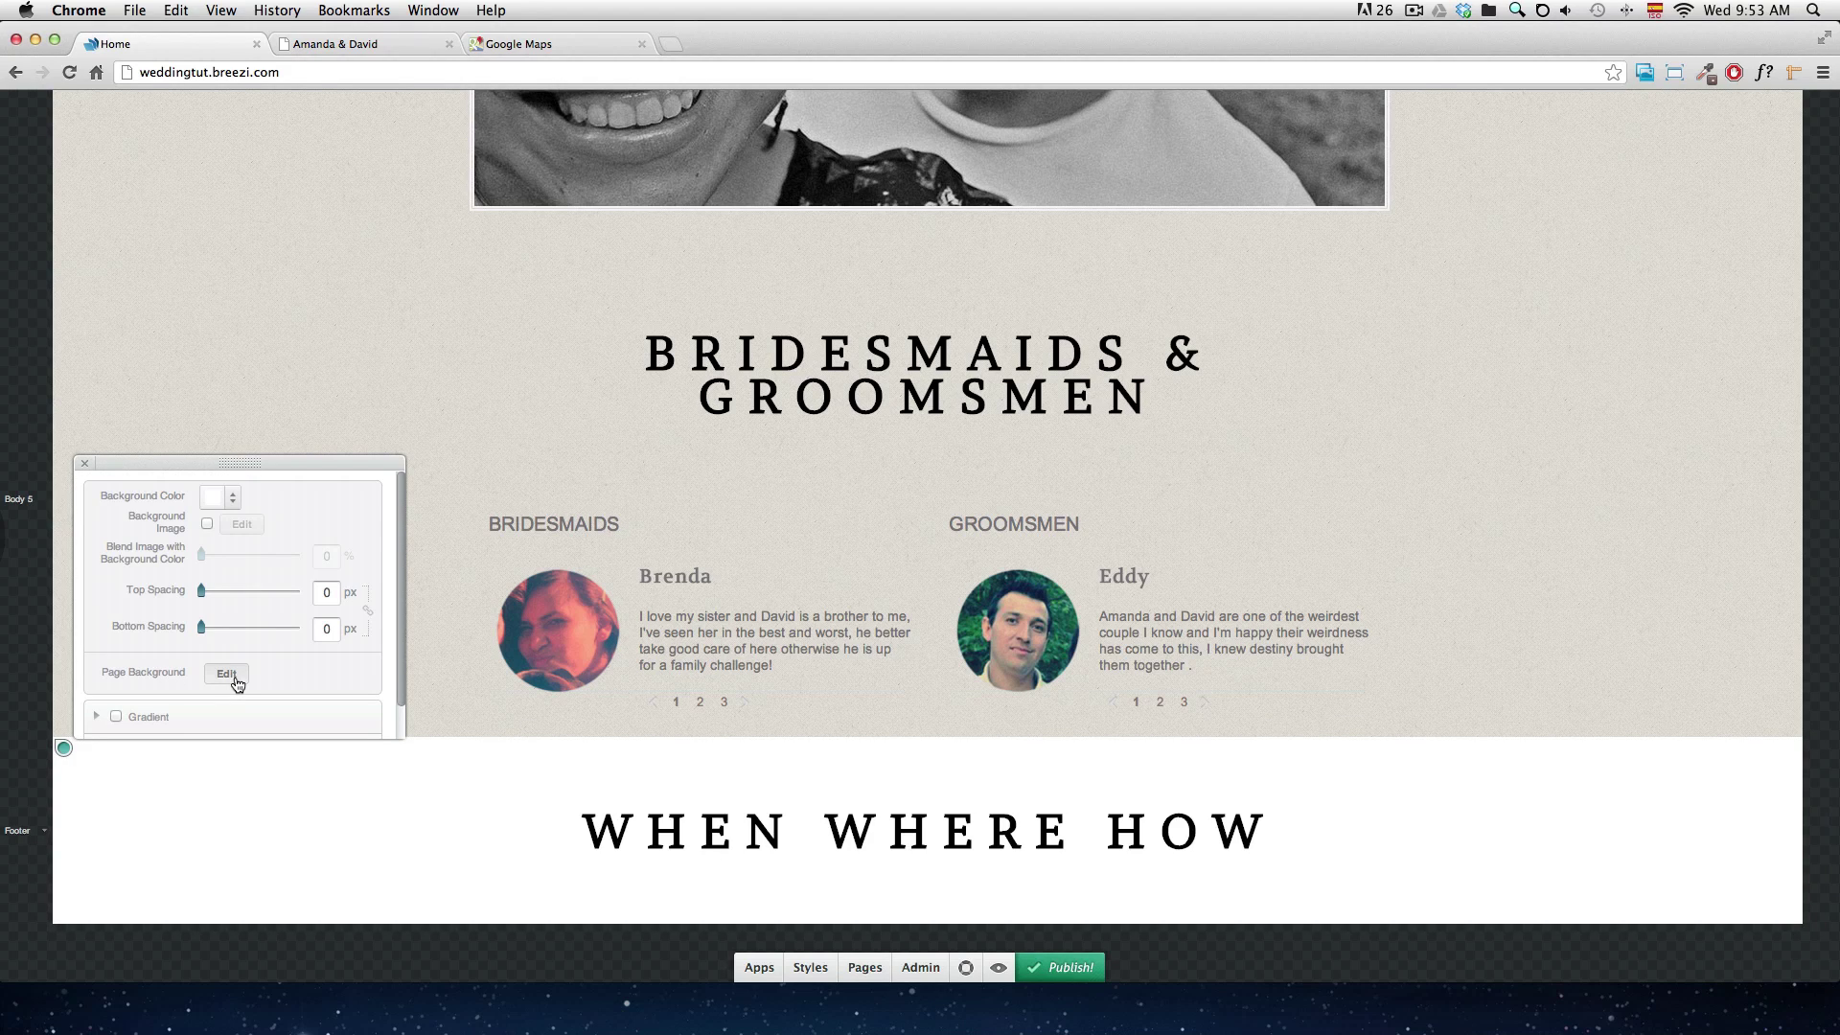
left_click(237, 682)
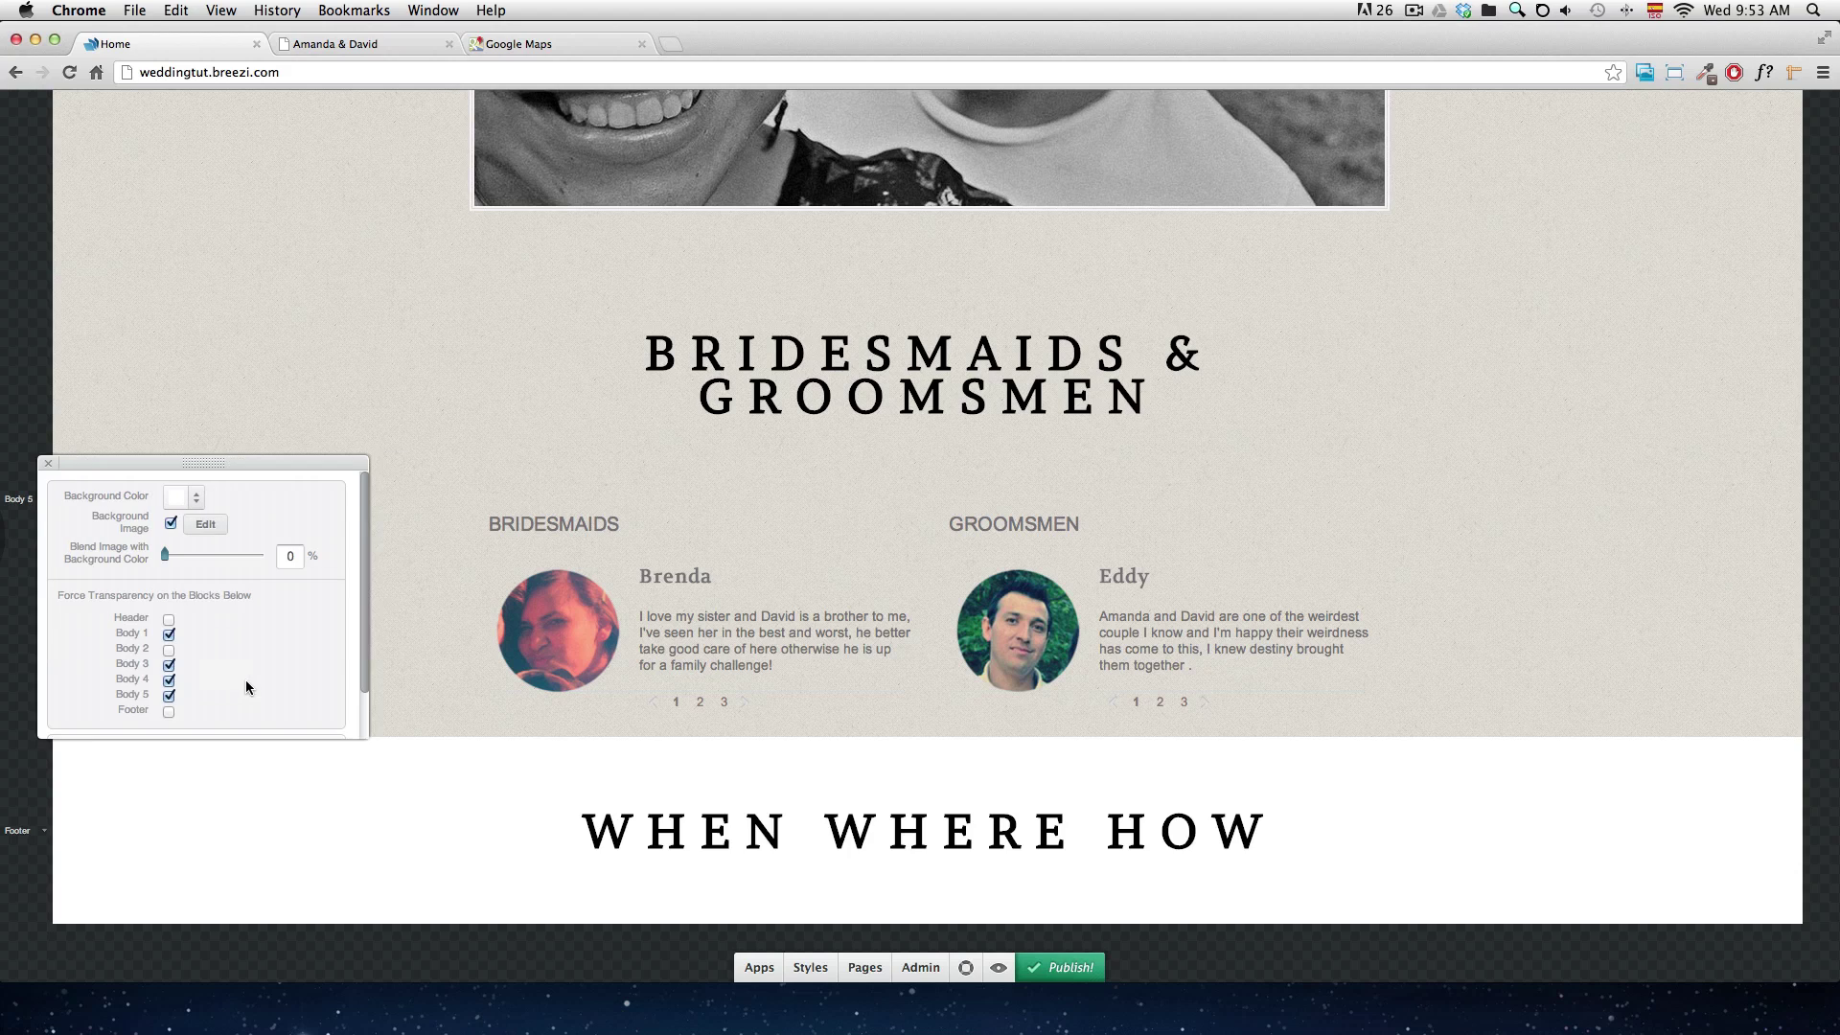
left_click(169, 712)
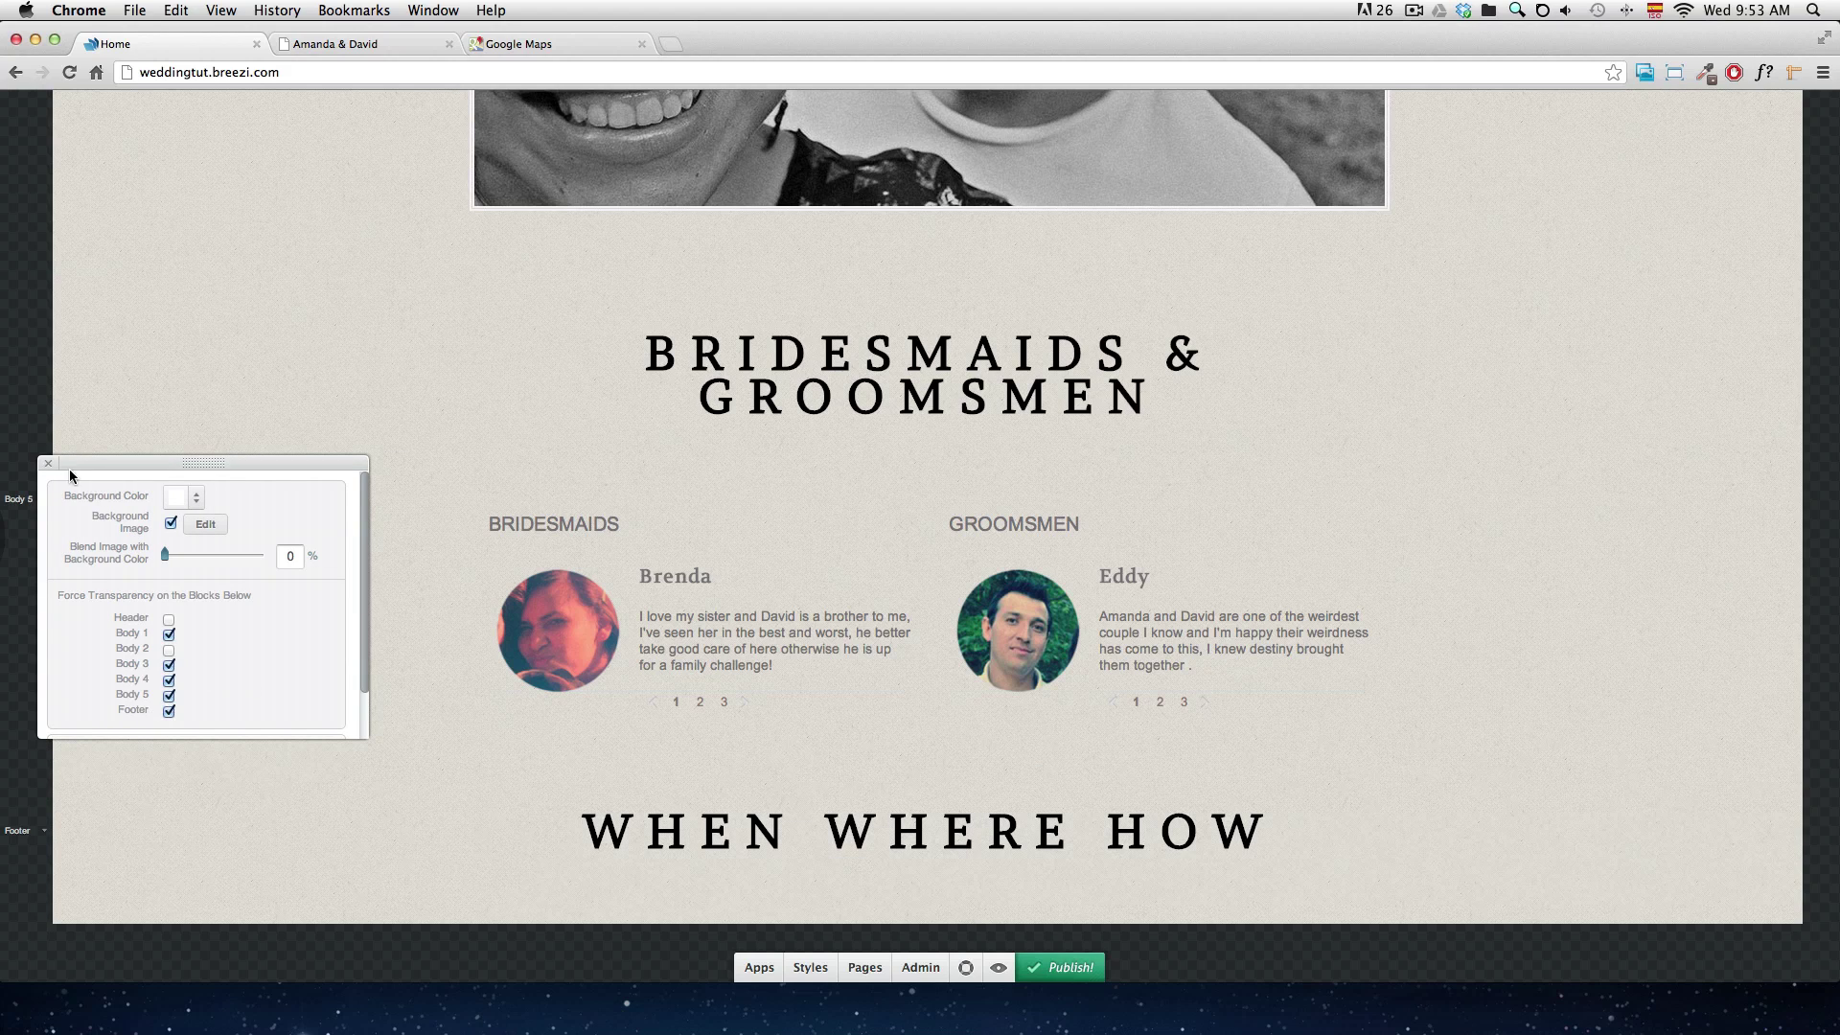
left_click(47, 471)
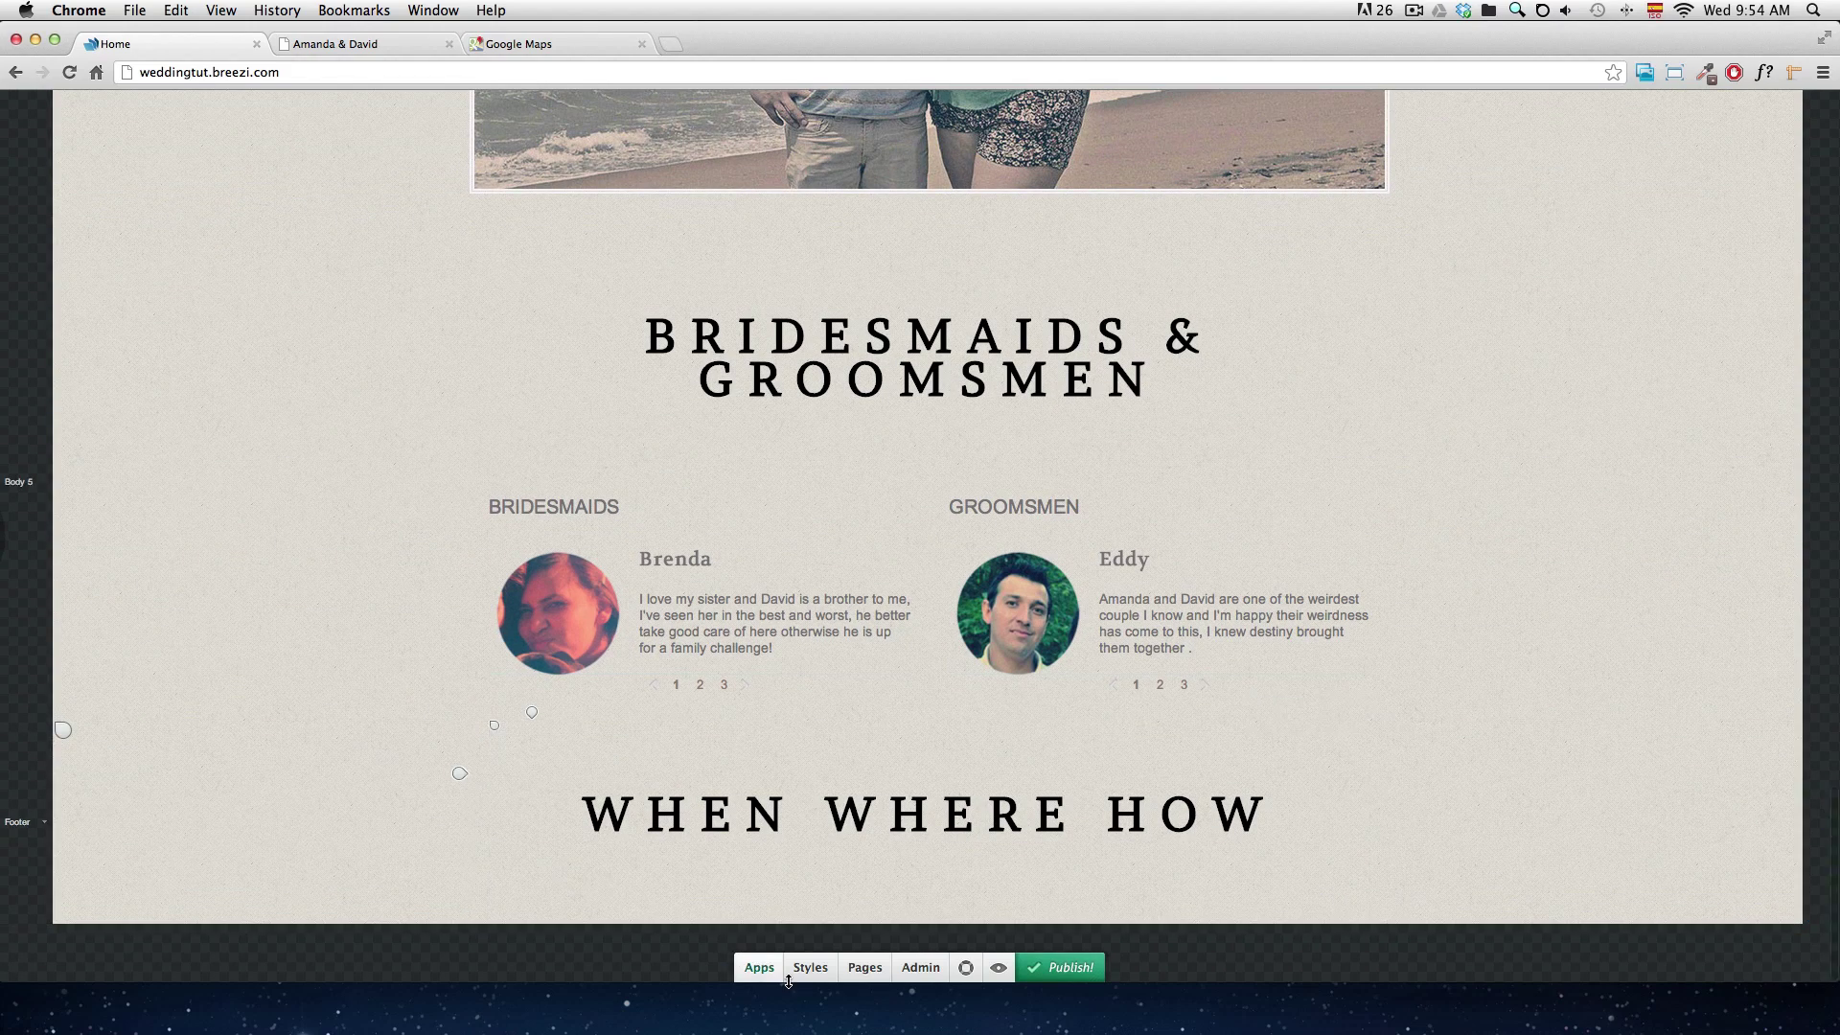
- Install a new Text app in the footer below the WHEN WHERE HOW heading
left_click(765, 975)
scroll(824, 876, "down", 5)
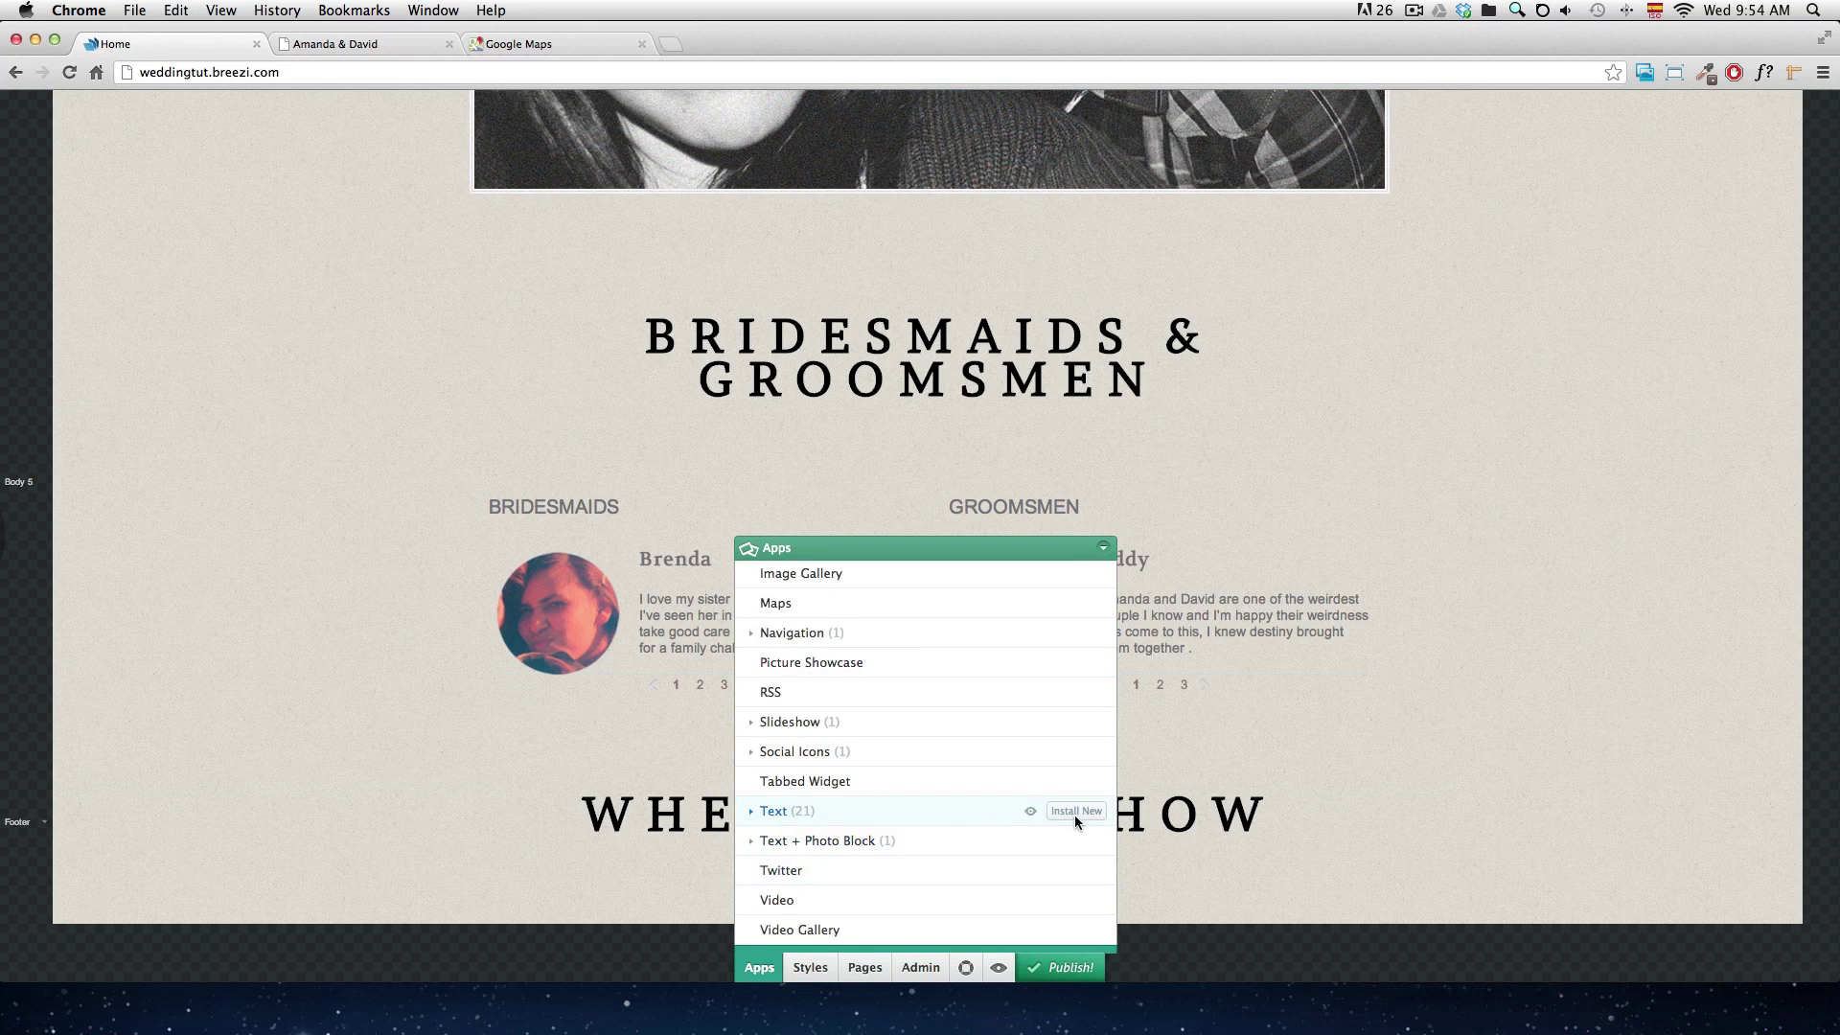
left_click_drag(1078, 811, 800, 818)
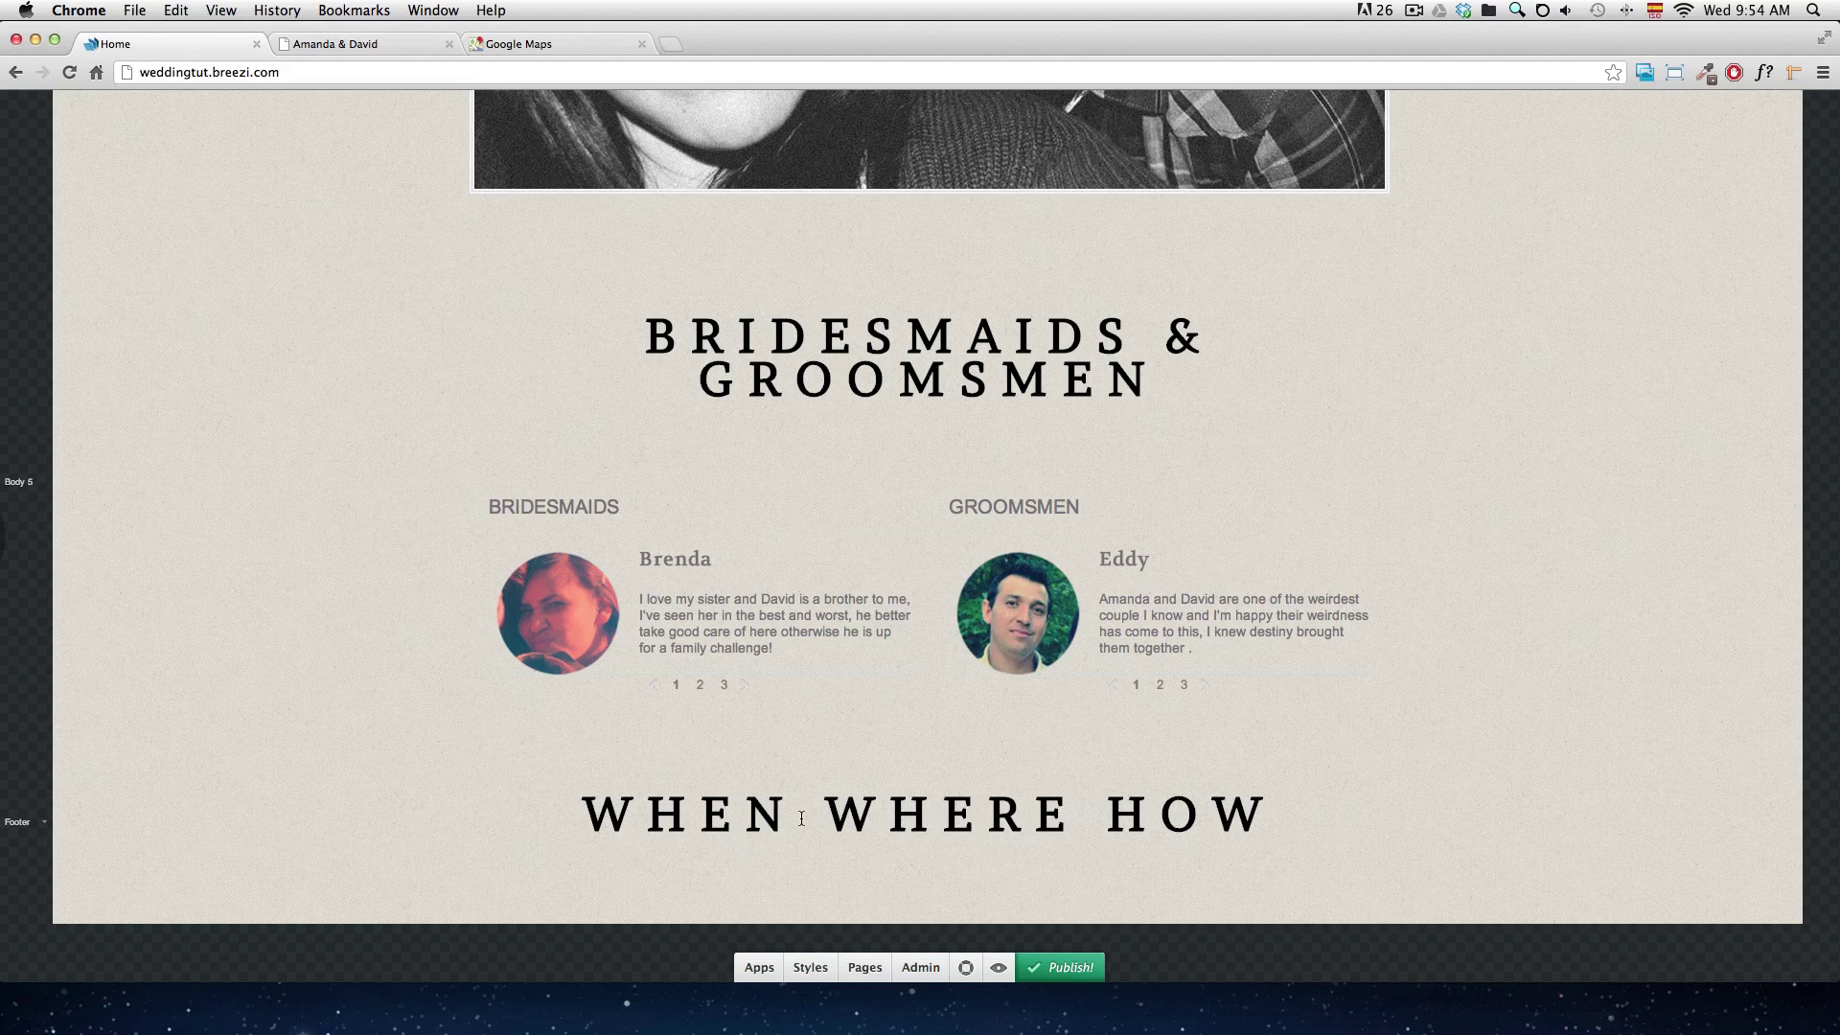
left_click_drag(801, 817, 808, 832)
scroll(808, 832, "down", 3)
scroll(562, 698, "down", 3)
left_click_drag(562, 699, 688, 534)
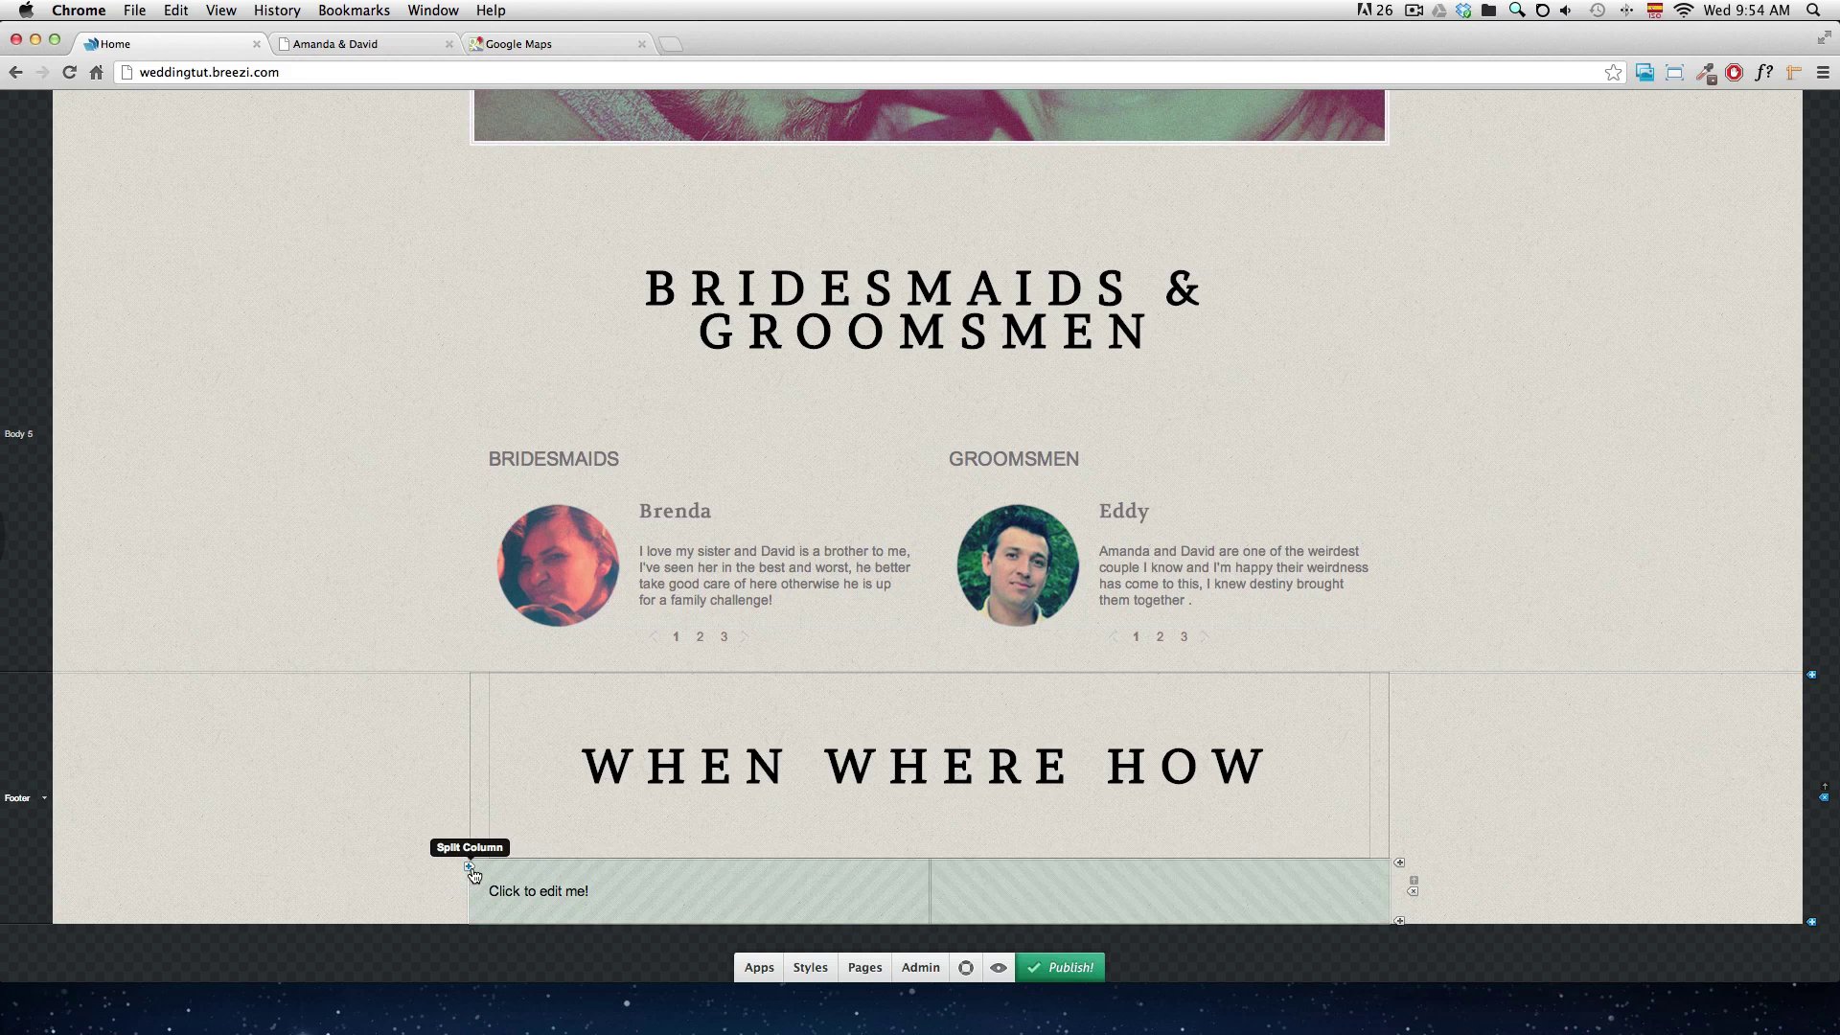
- Split the new text row in the footer into three equal columns
left_click(962, 887)
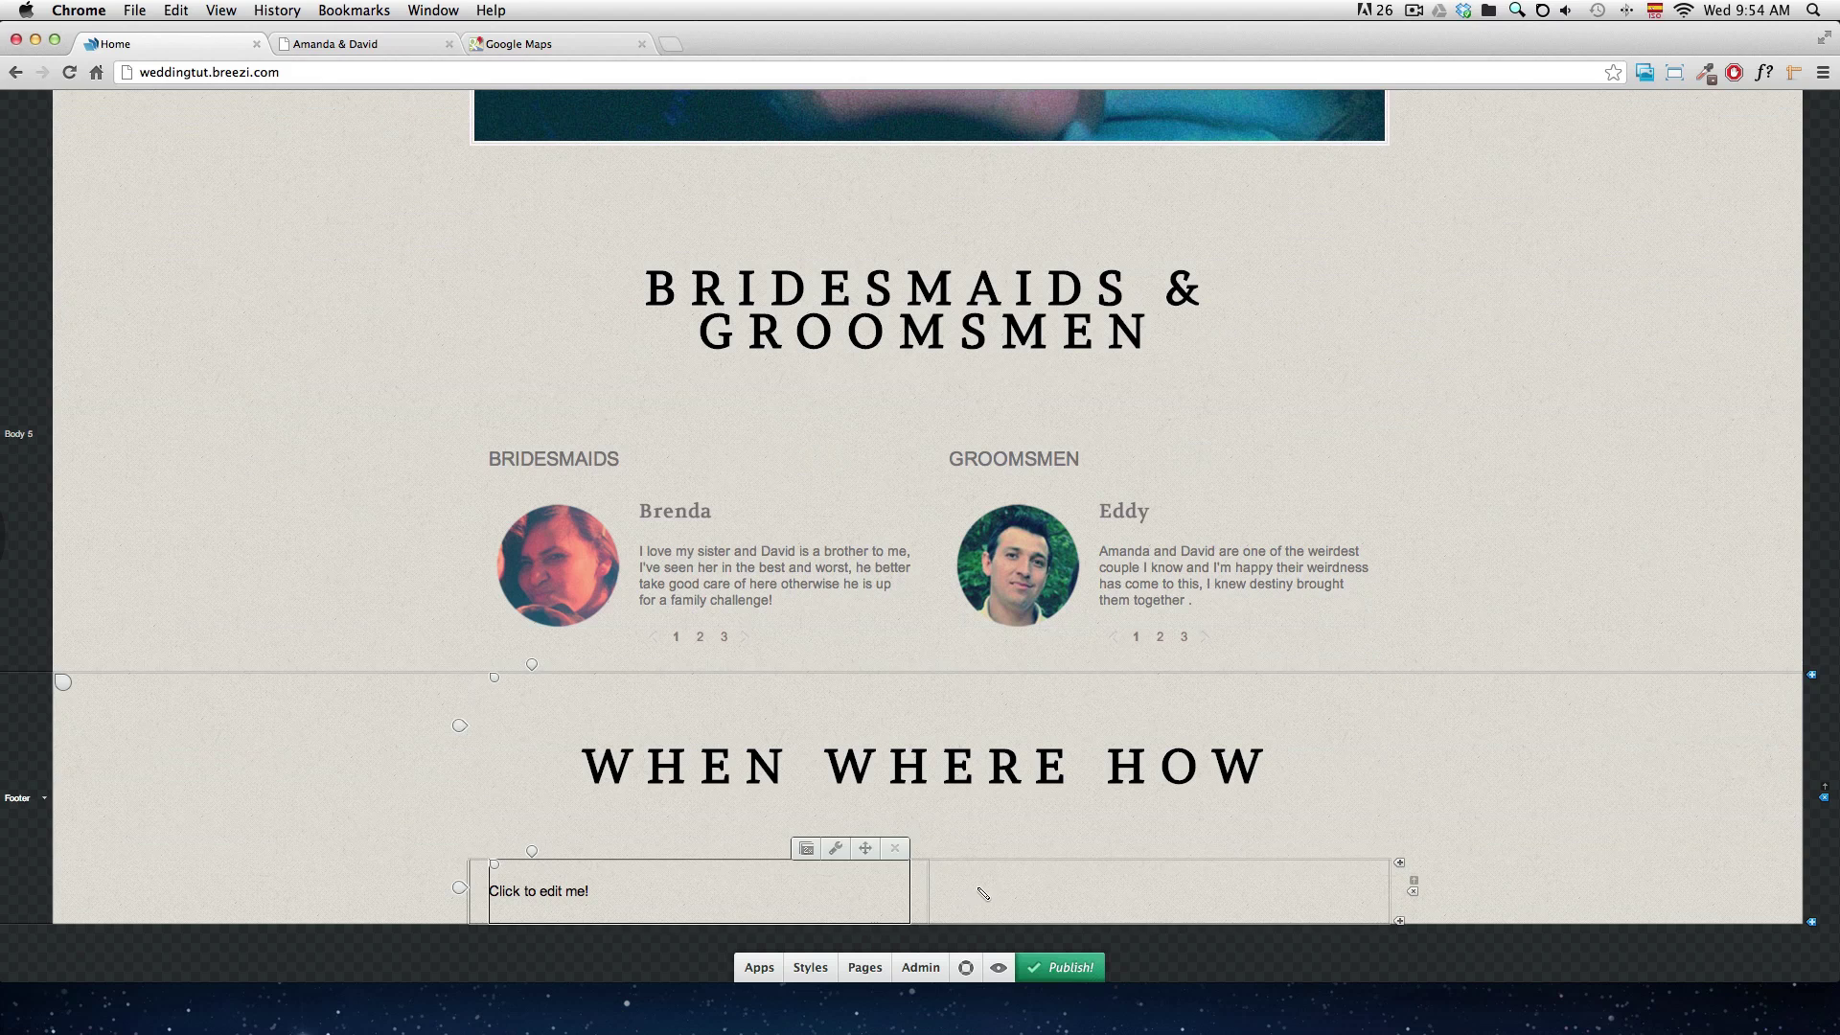
left_click_drag(918, 889, 775, 884)
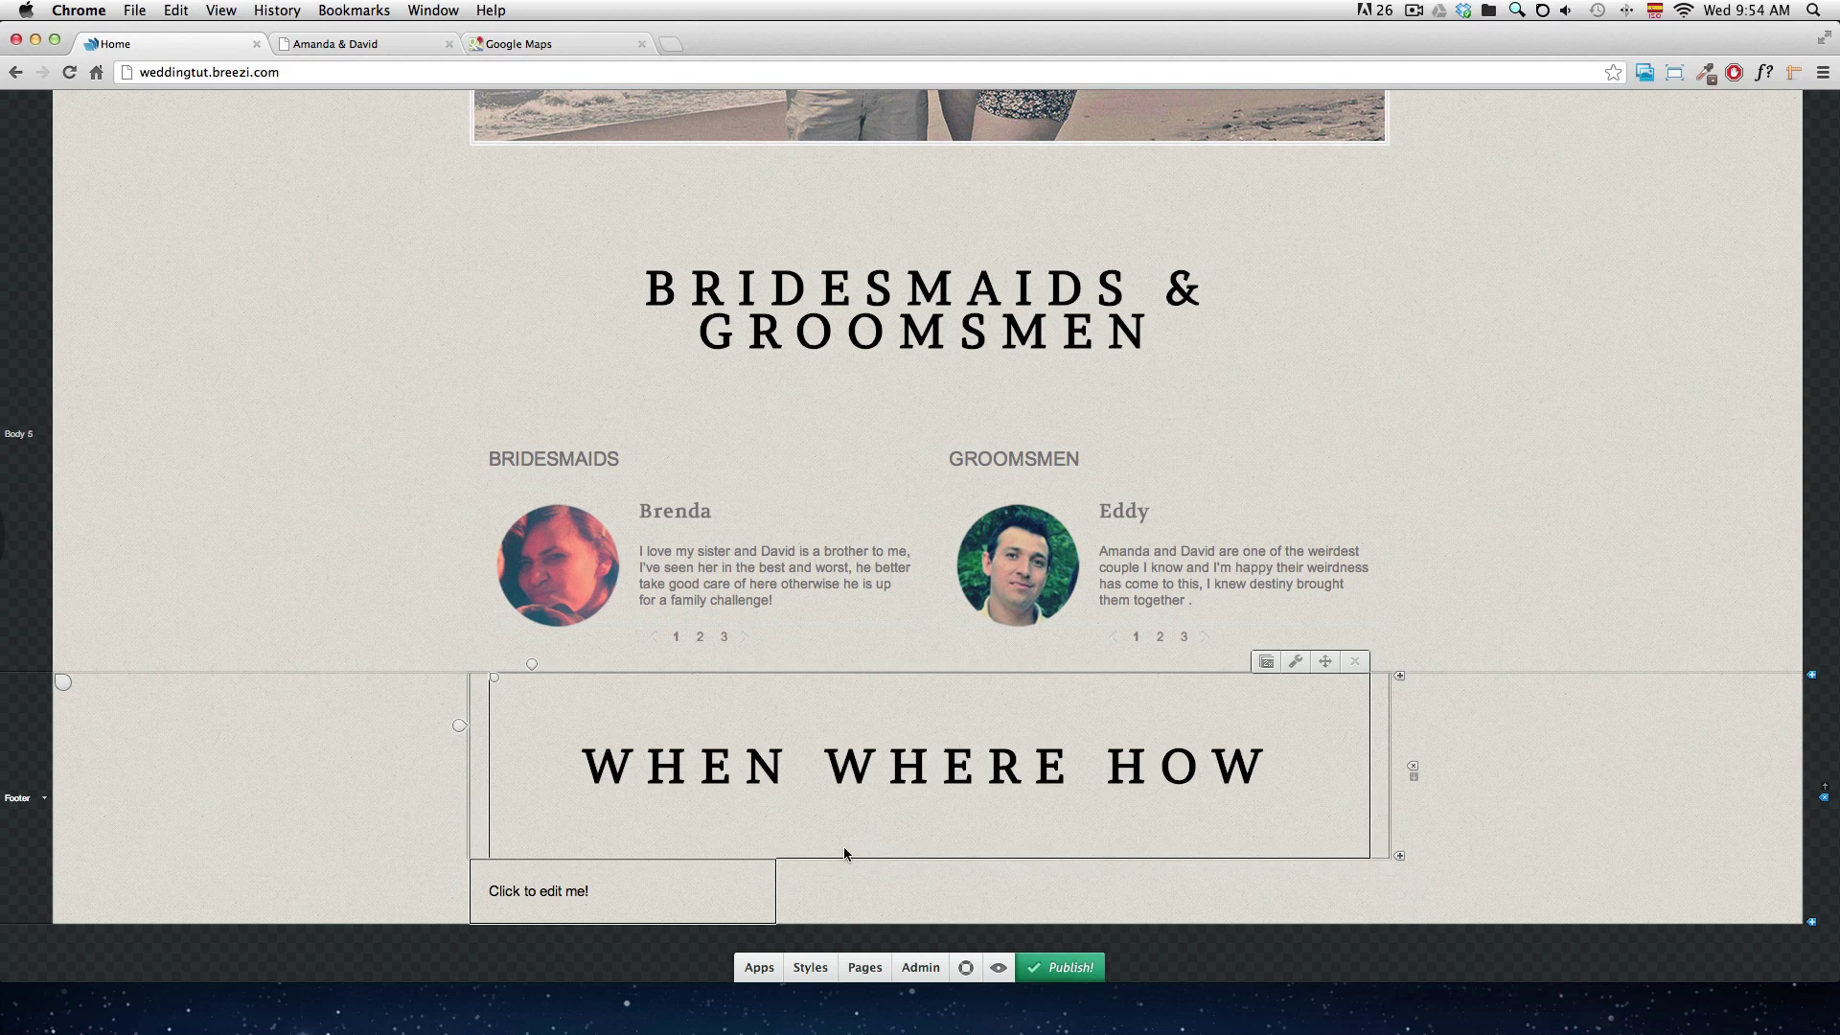
left_click(775, 869)
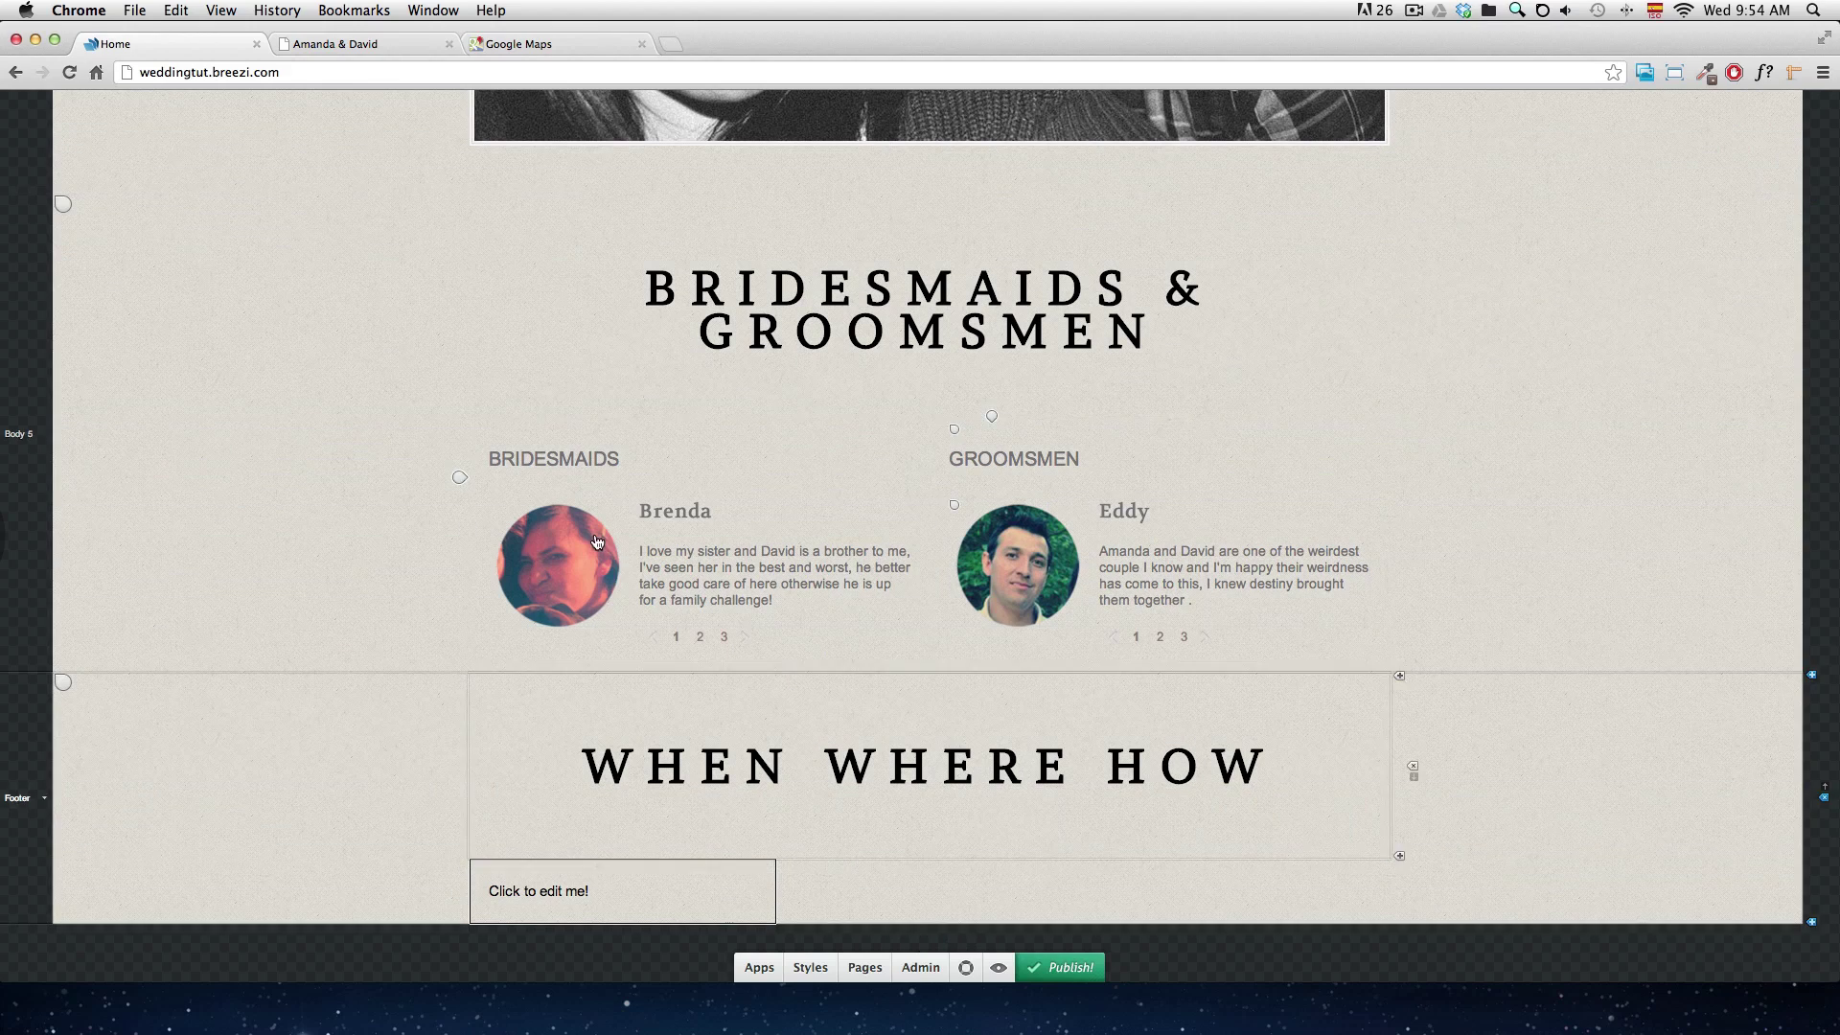
left_click(786, 825)
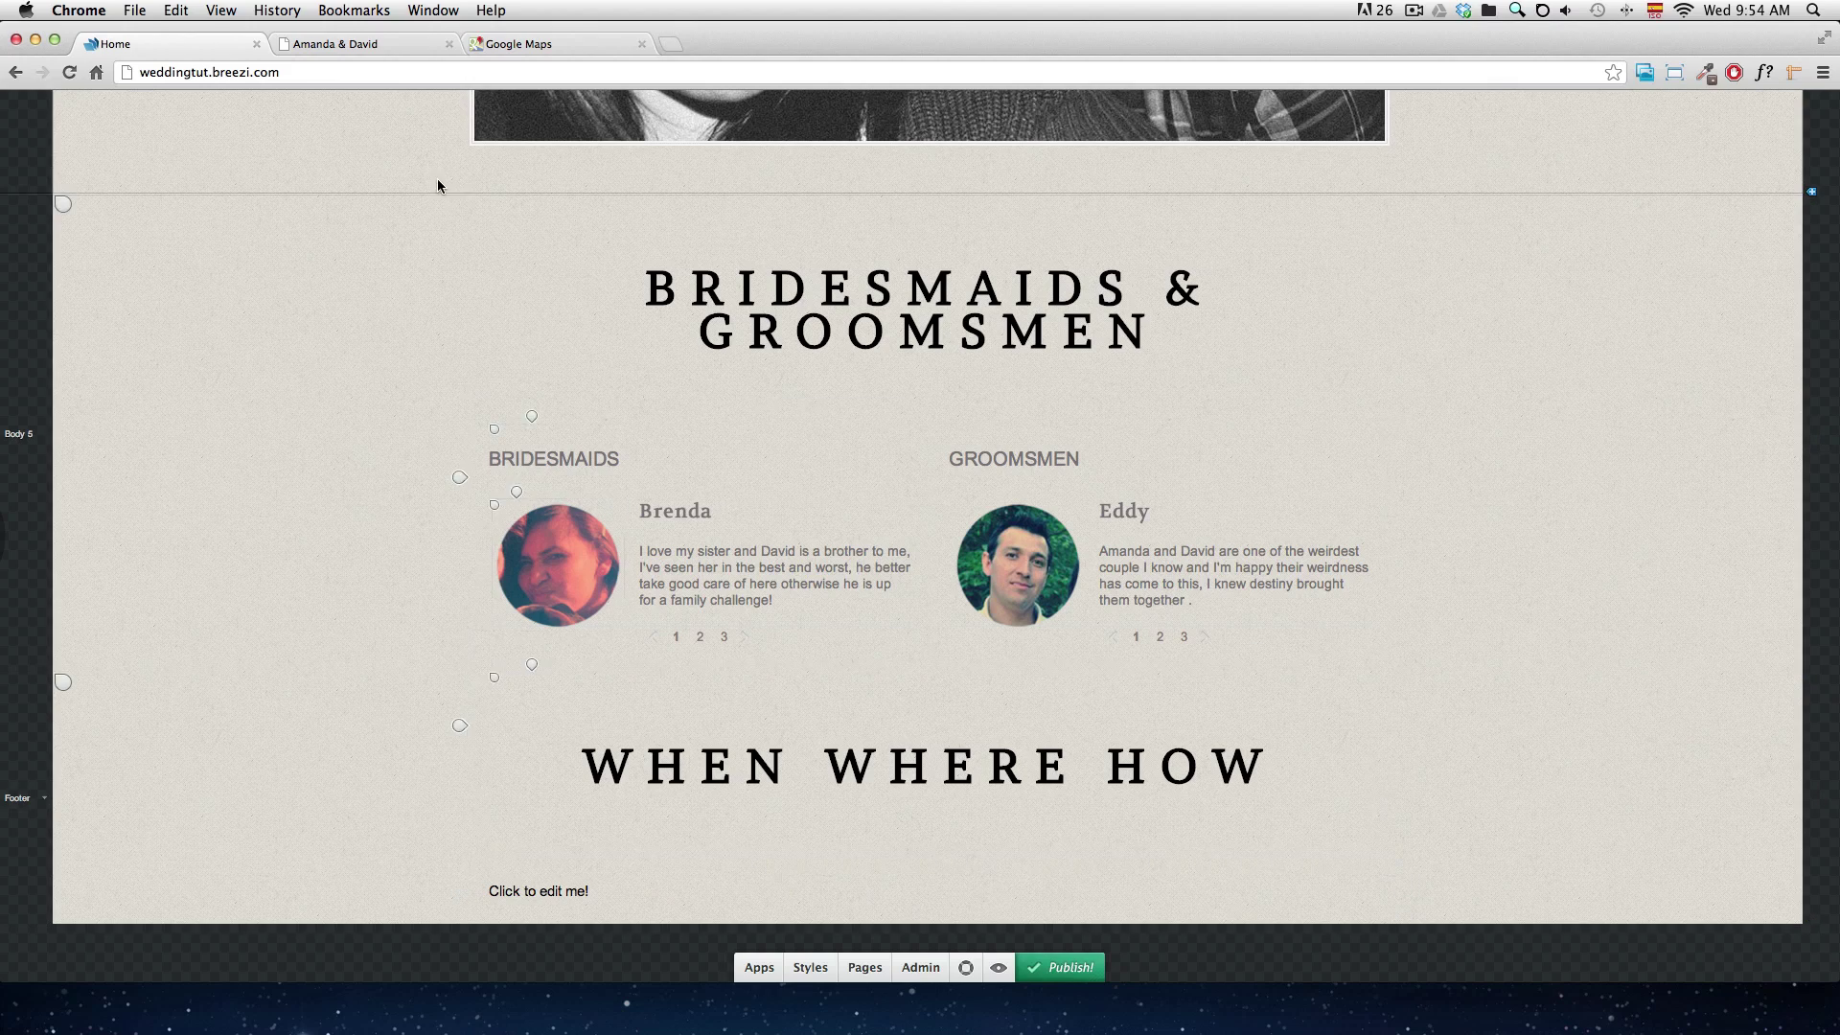
- Copy the ceremony details under WHEN on the sample site and paste them into the footer's new text block in place of the placeholder
left_click(321, 44)
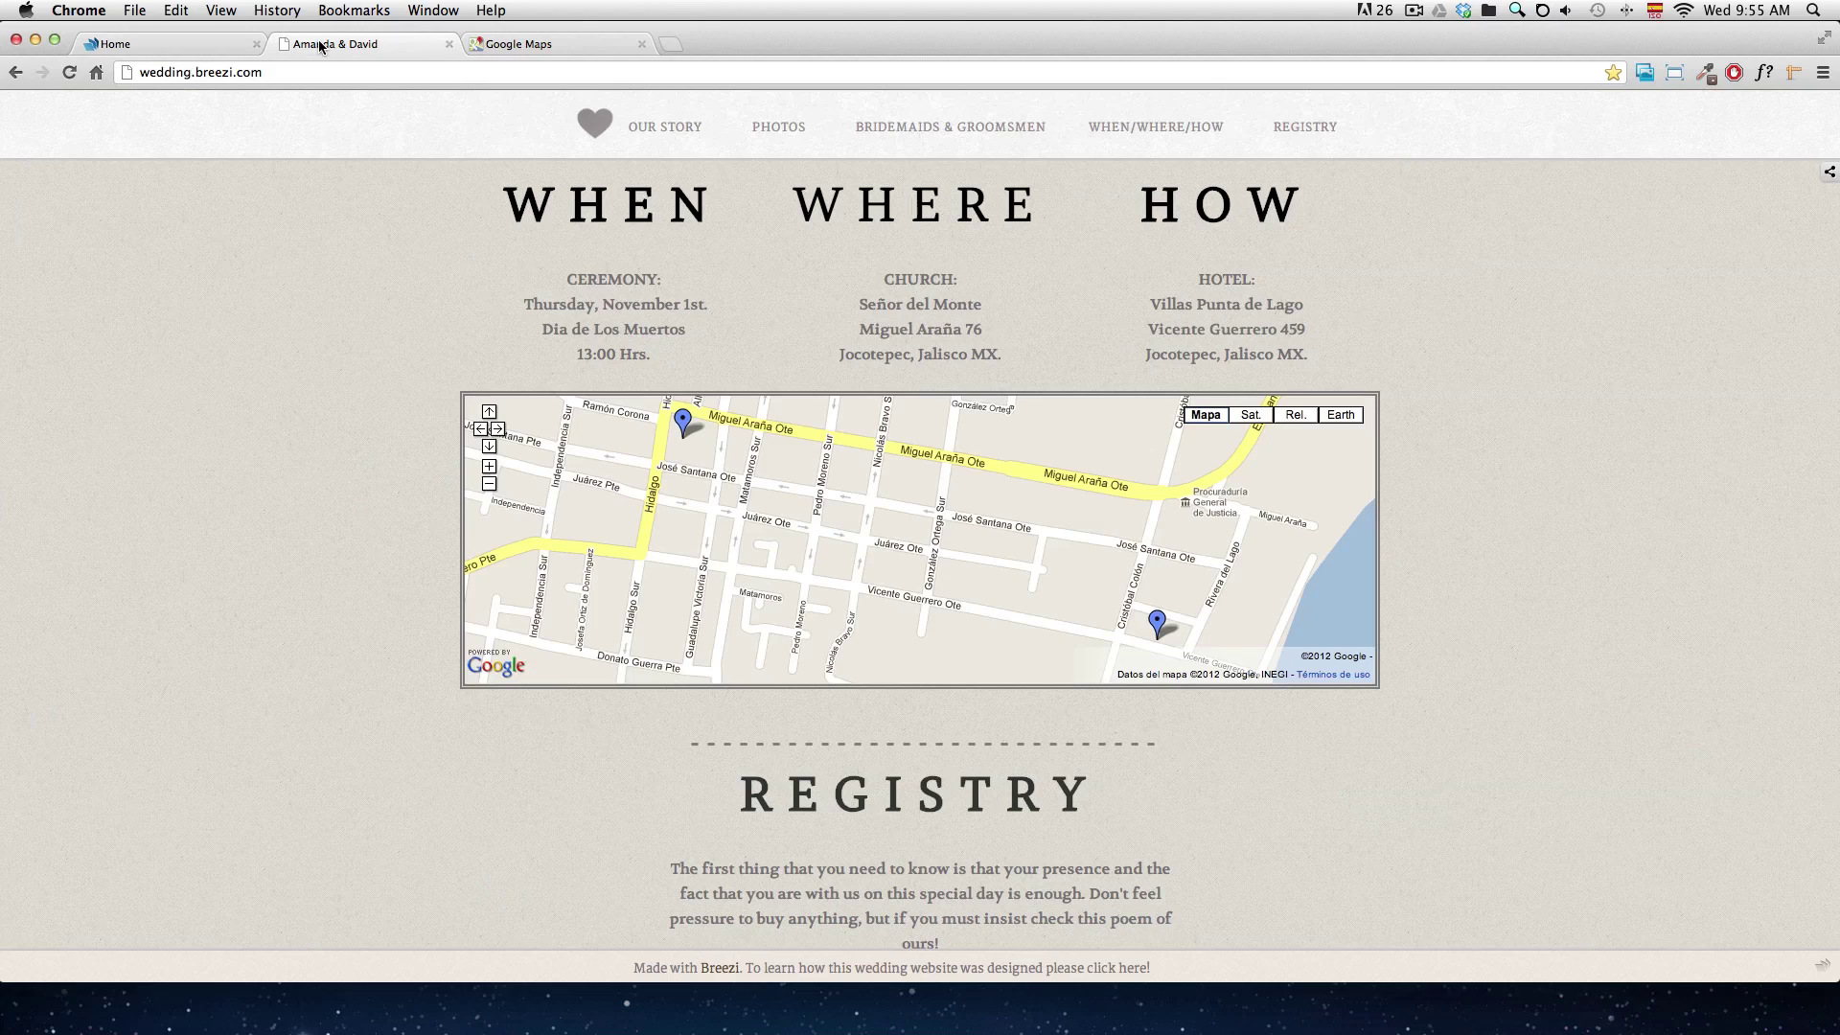
mouse_move(572, 275)
left_mouse_down()
mouse_move(634, 330)
mouse_move(677, 338)
mouse_move(562, 285)
left_mouse_up()
left_click(662, 365)
key("super+c")
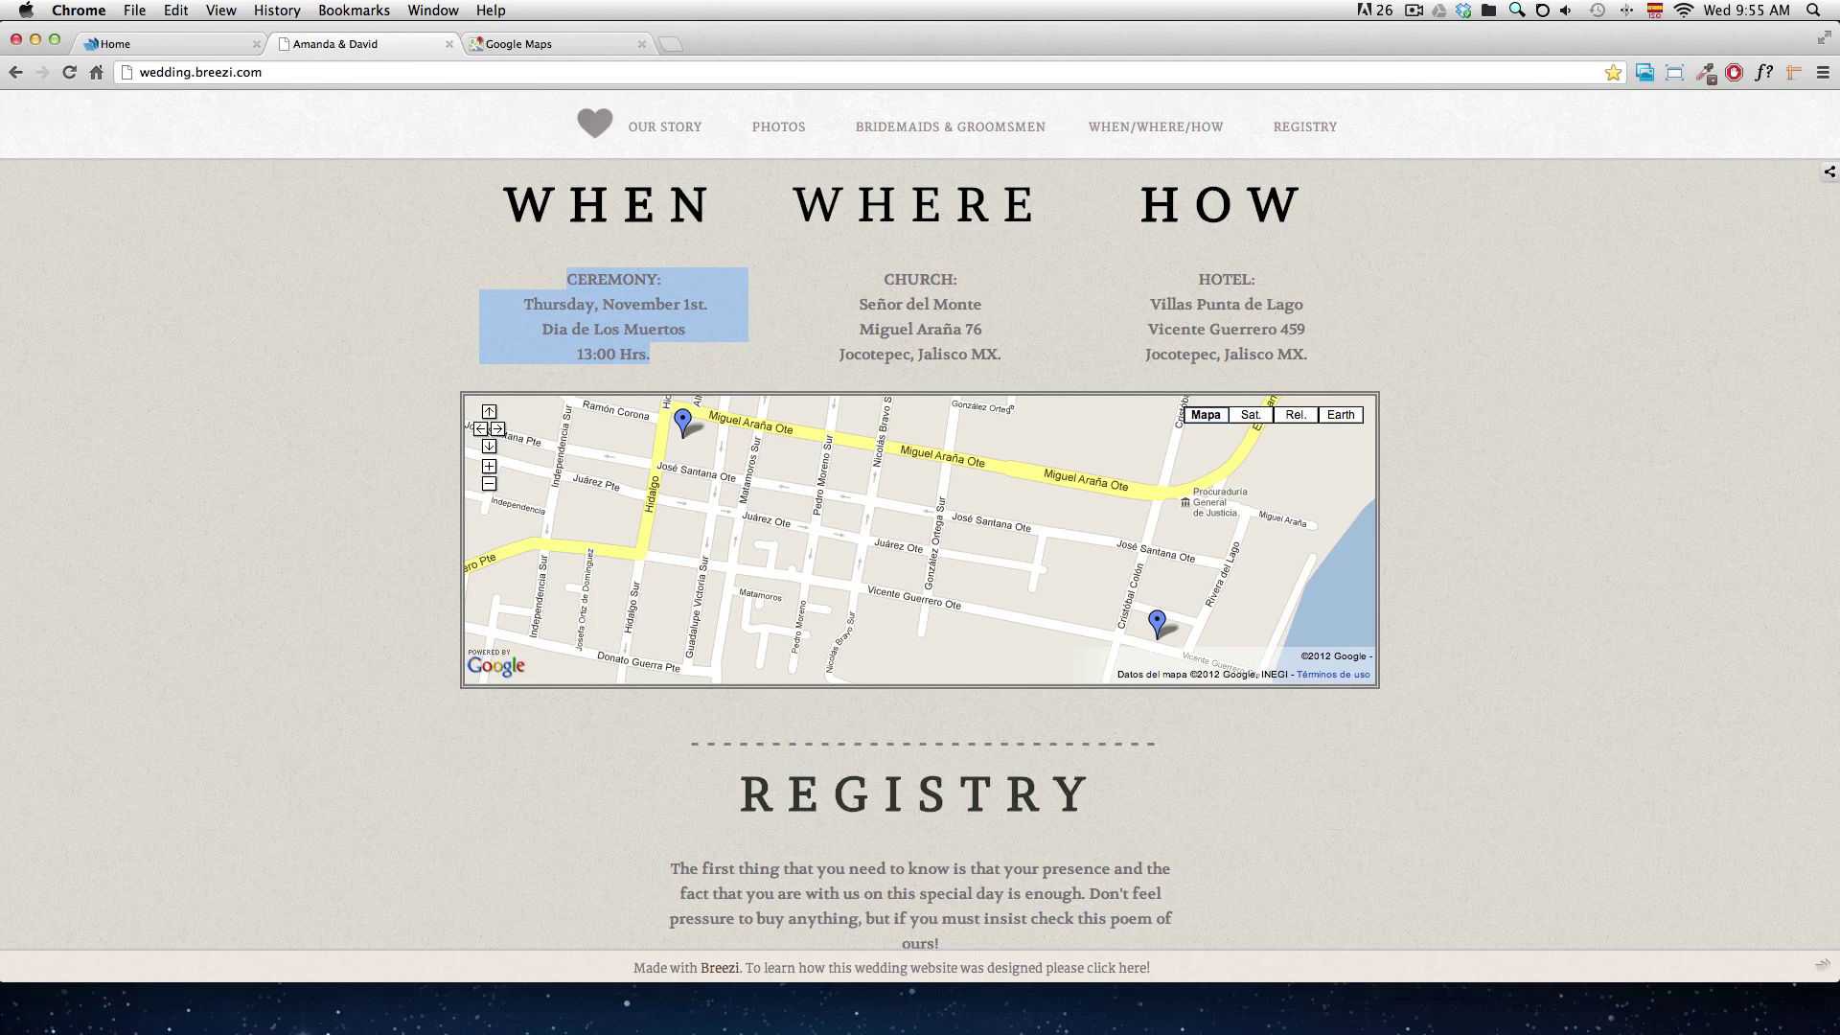
left_click(215, 46)
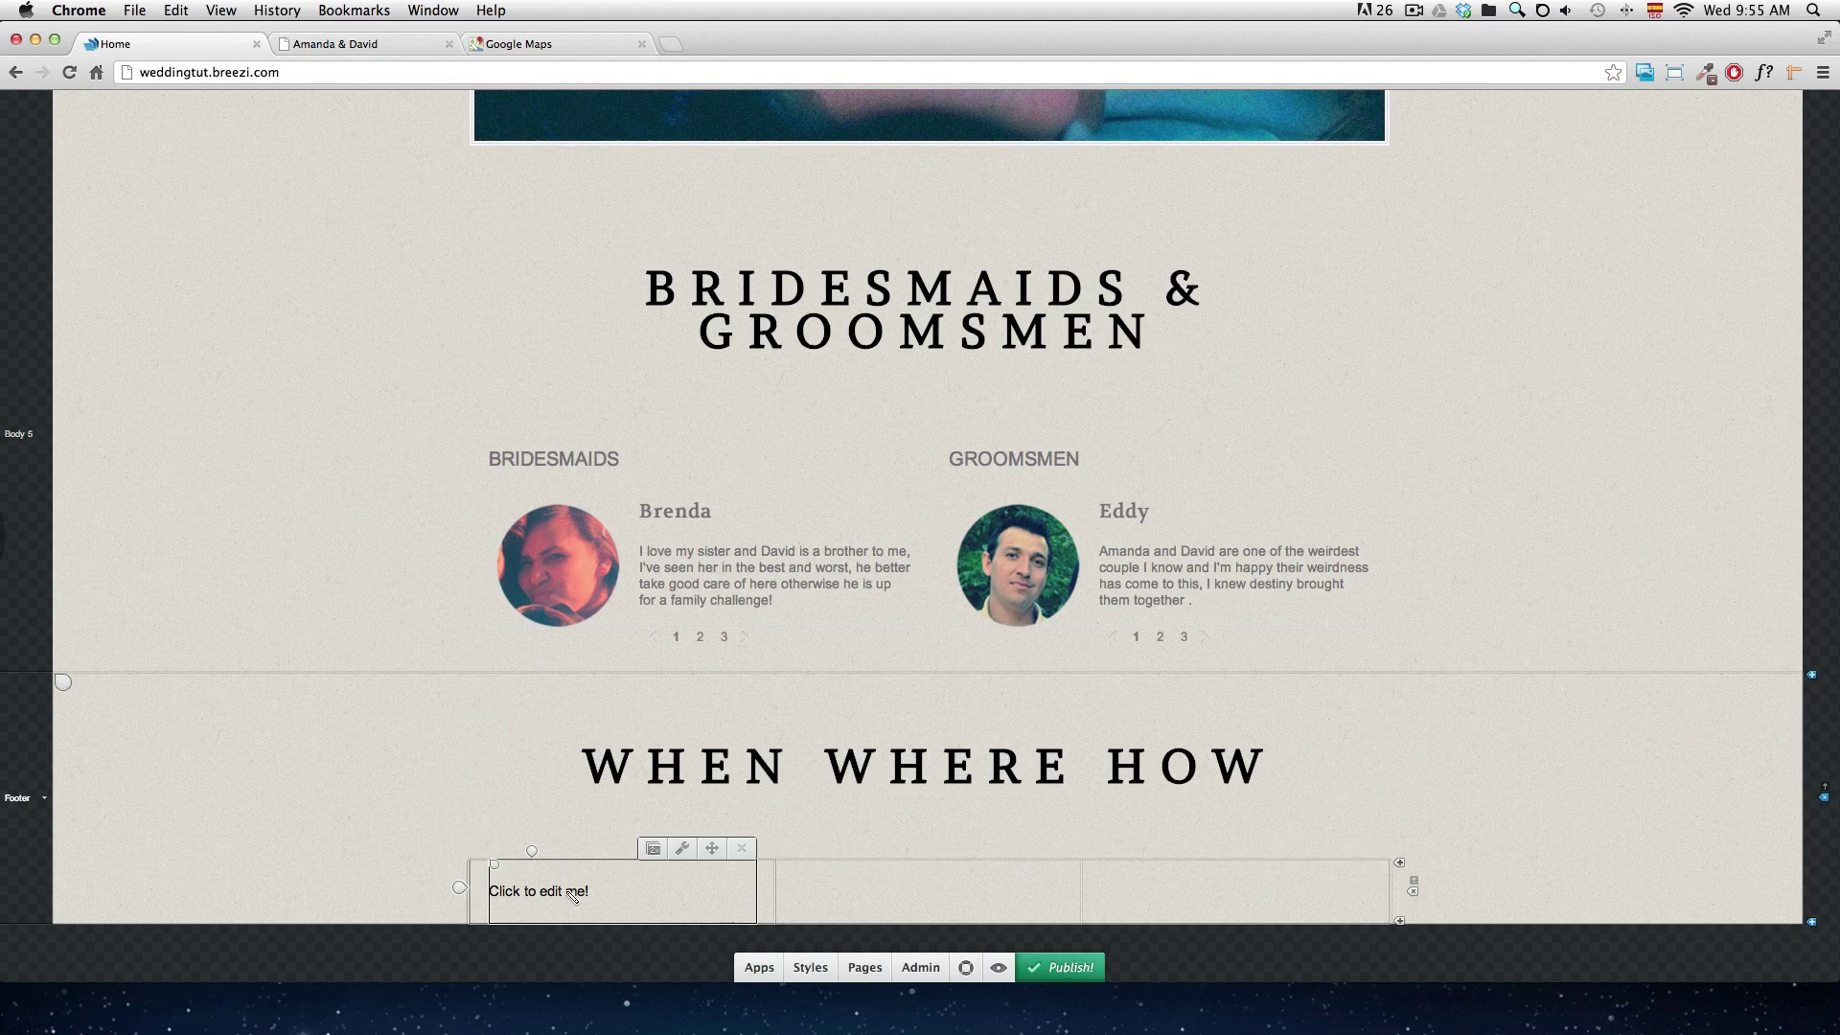
left_click(573, 891)
key("super+v")
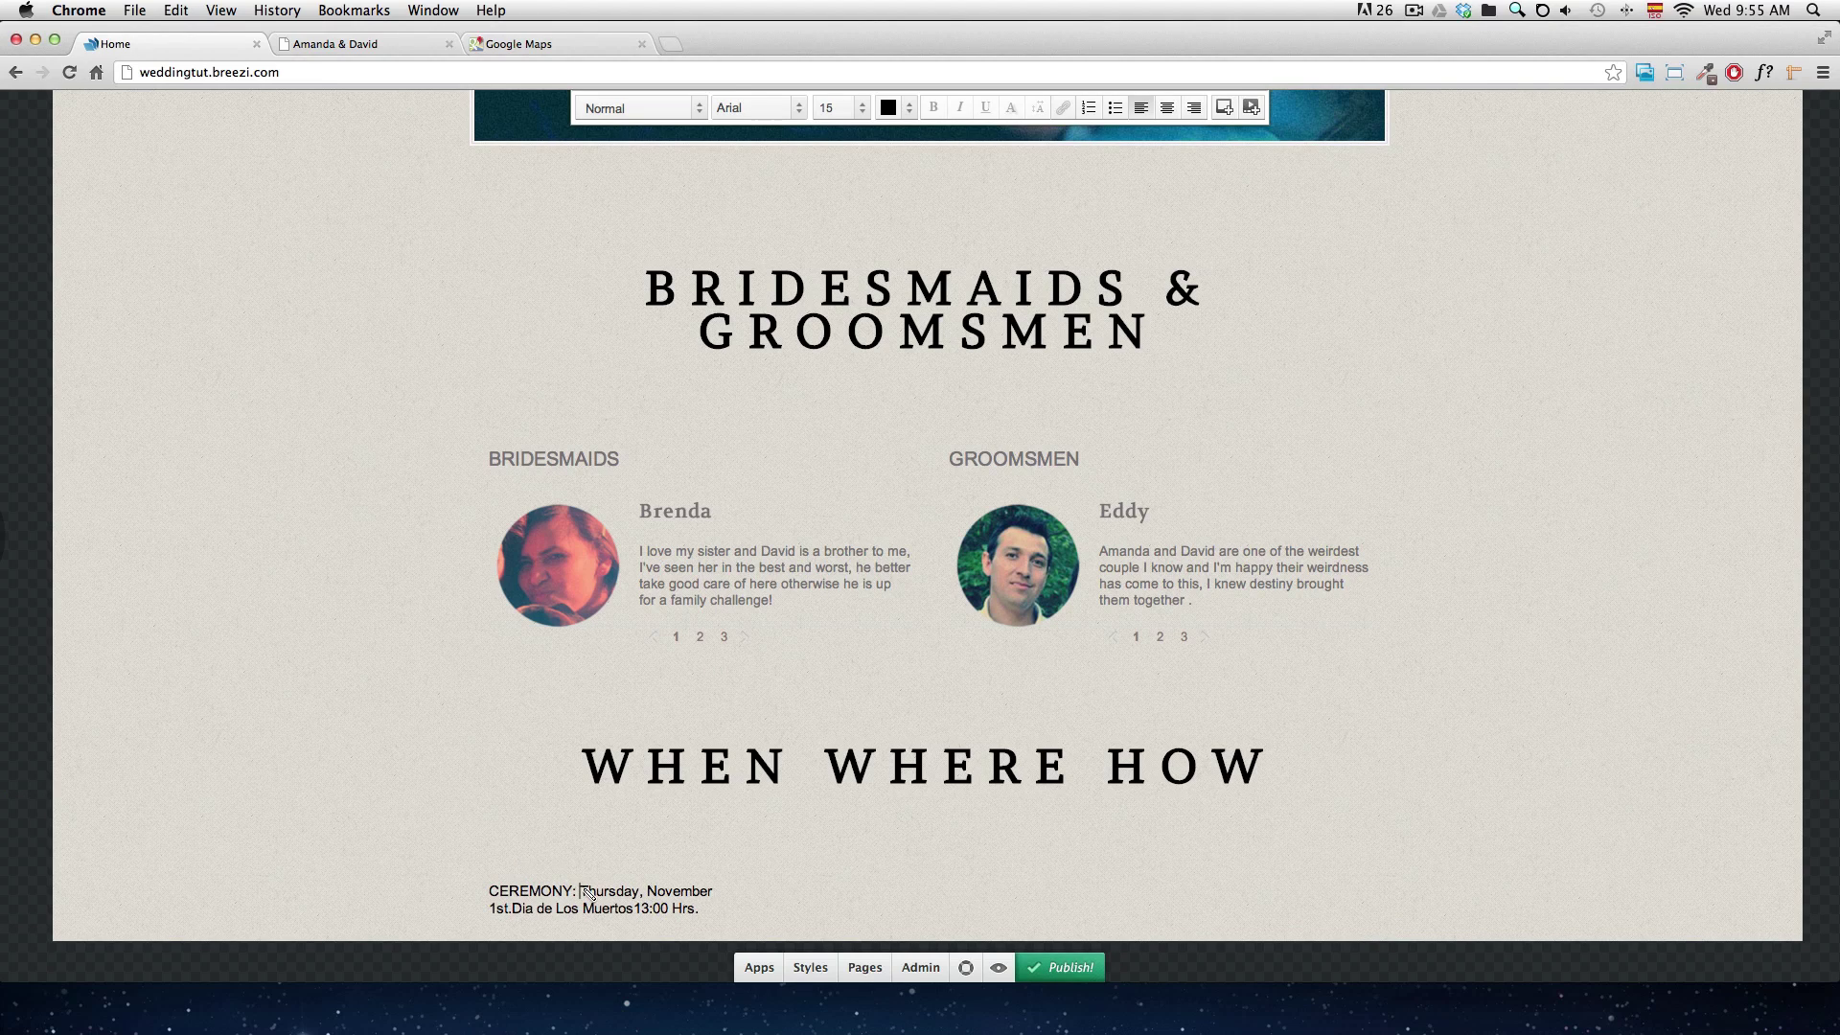
- Break the pasted ceremony text into four lines: "CEREMONY:", "Thursday, November 1st.", "Dia de Los Muertos" and "13:00 Hrs."
left_click(580, 891)
key("Return")
scroll(588, 893, "down", 1)
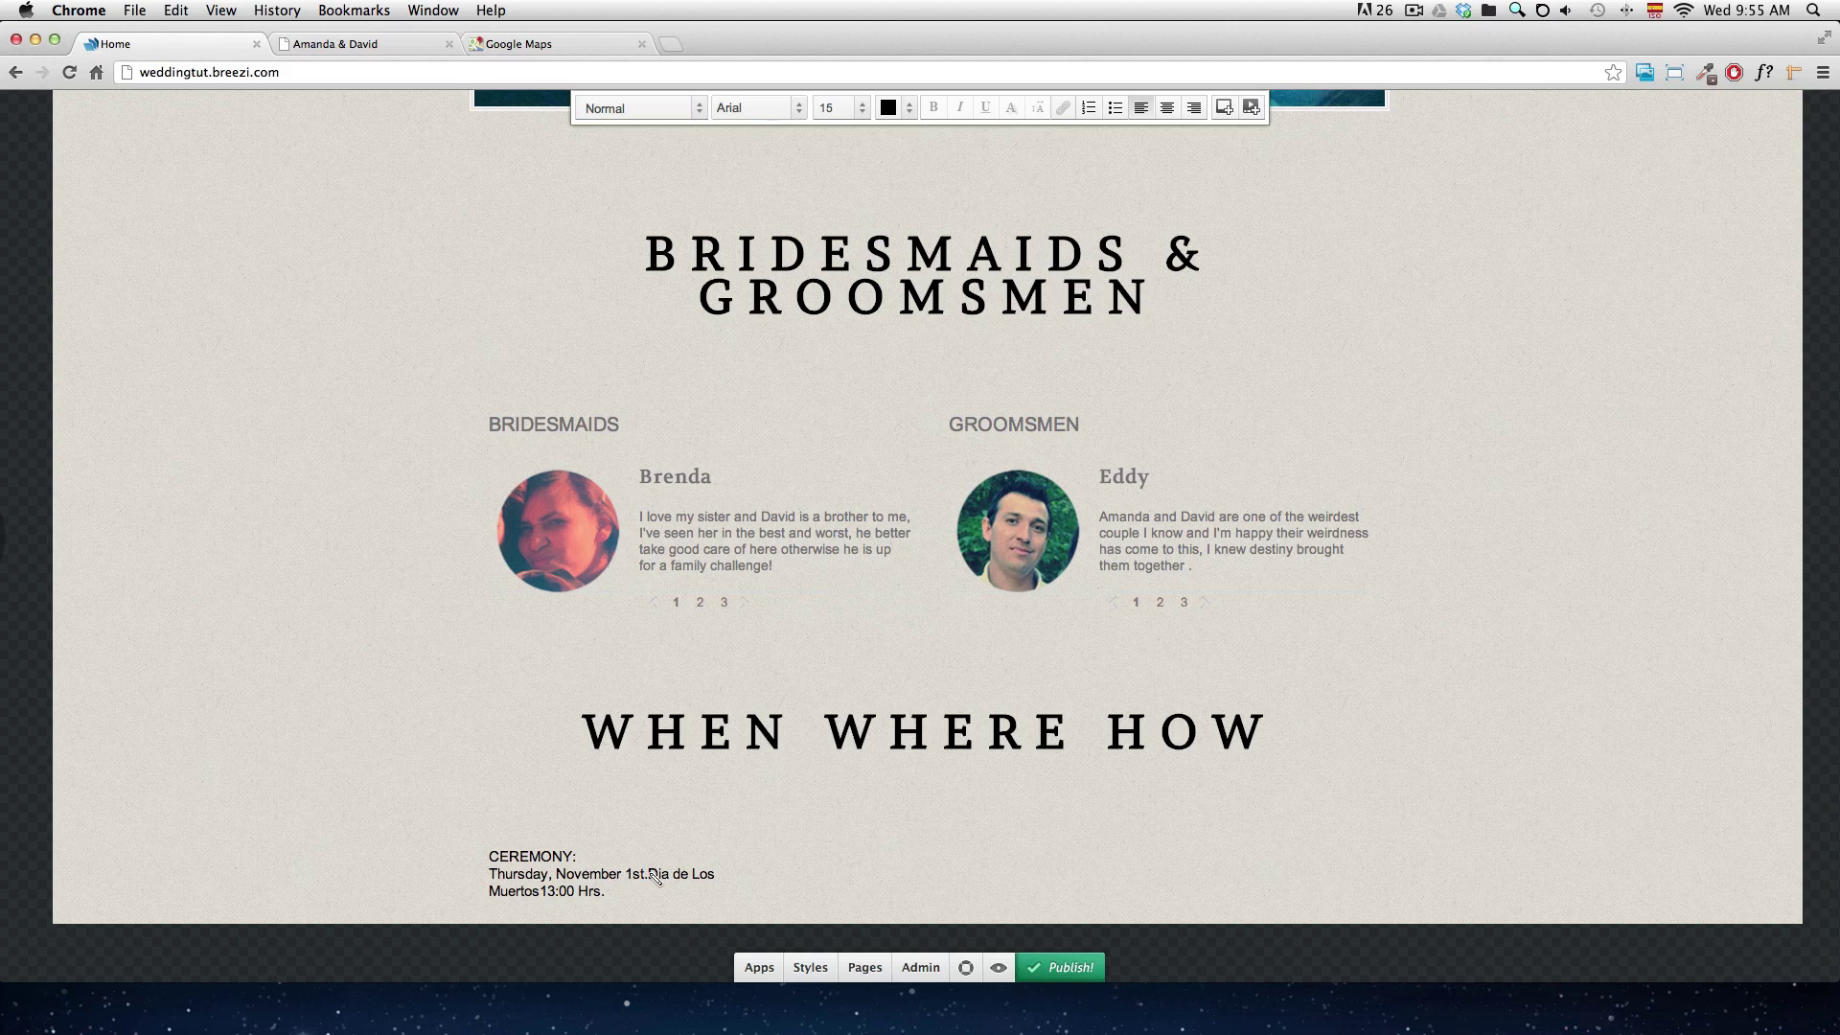
left_click(649, 874)
key("Return")
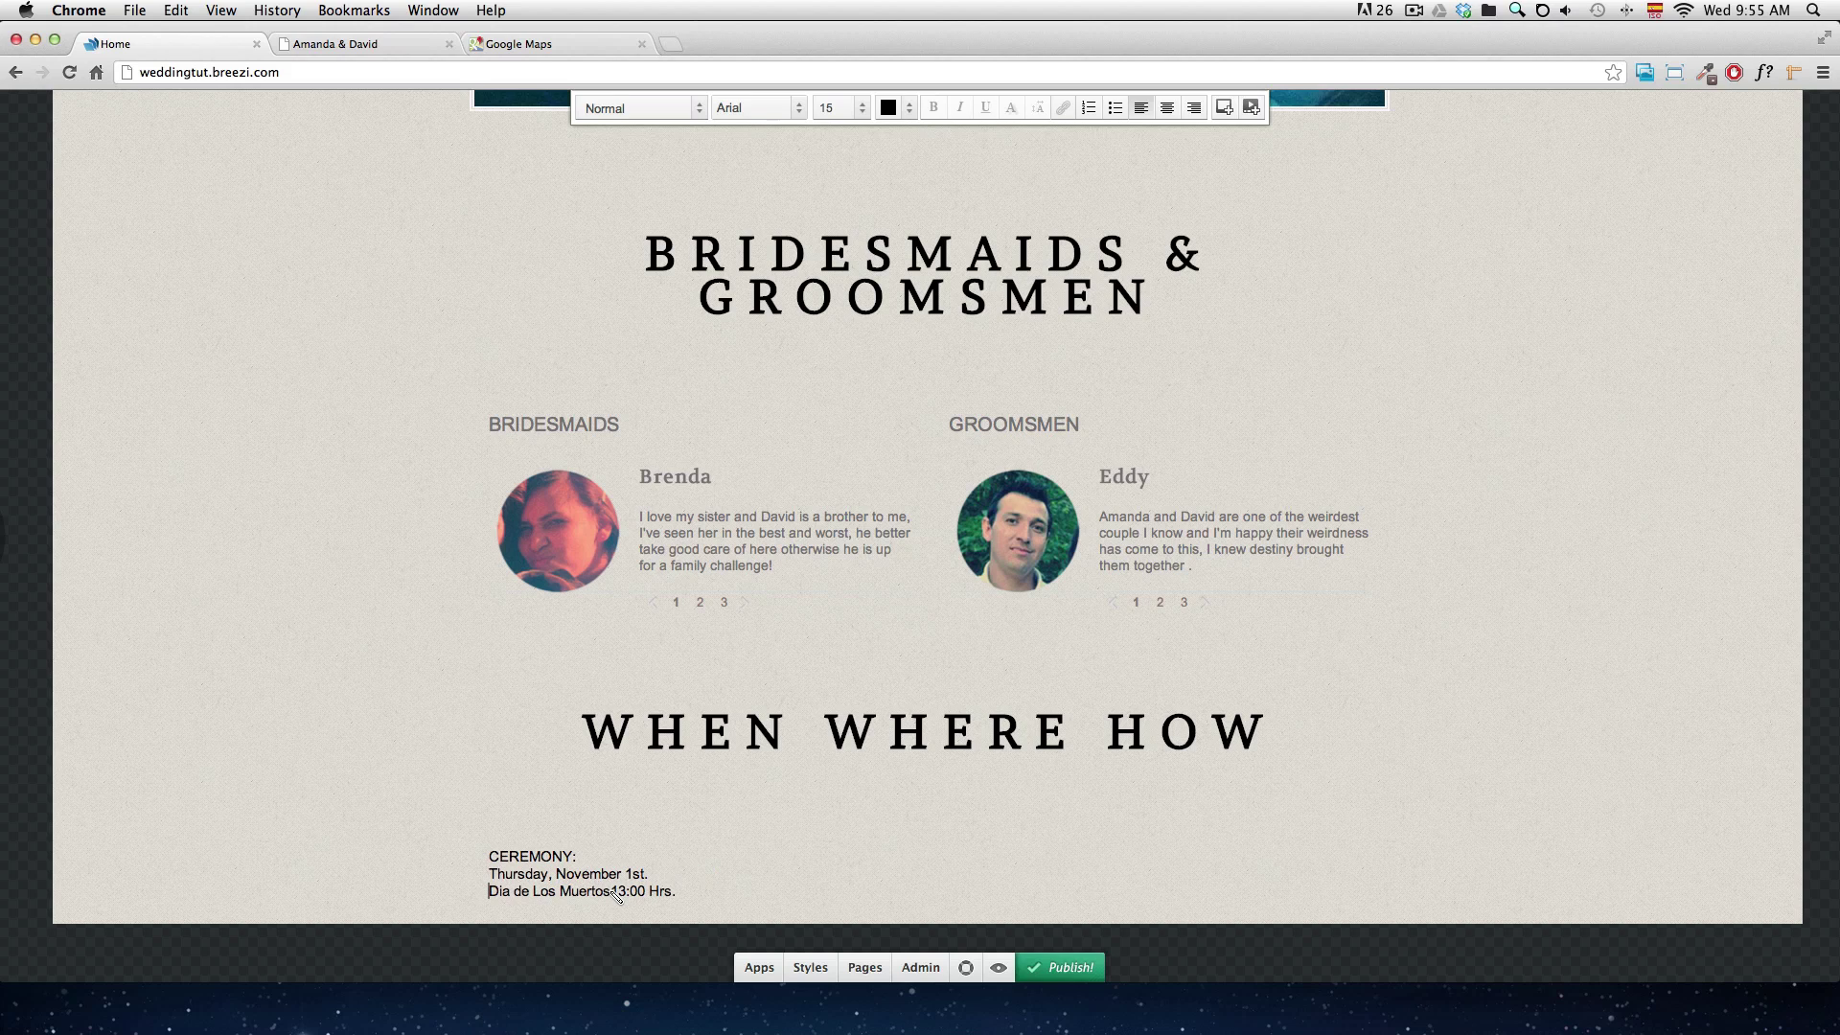
left_click(615, 891)
key("Return")
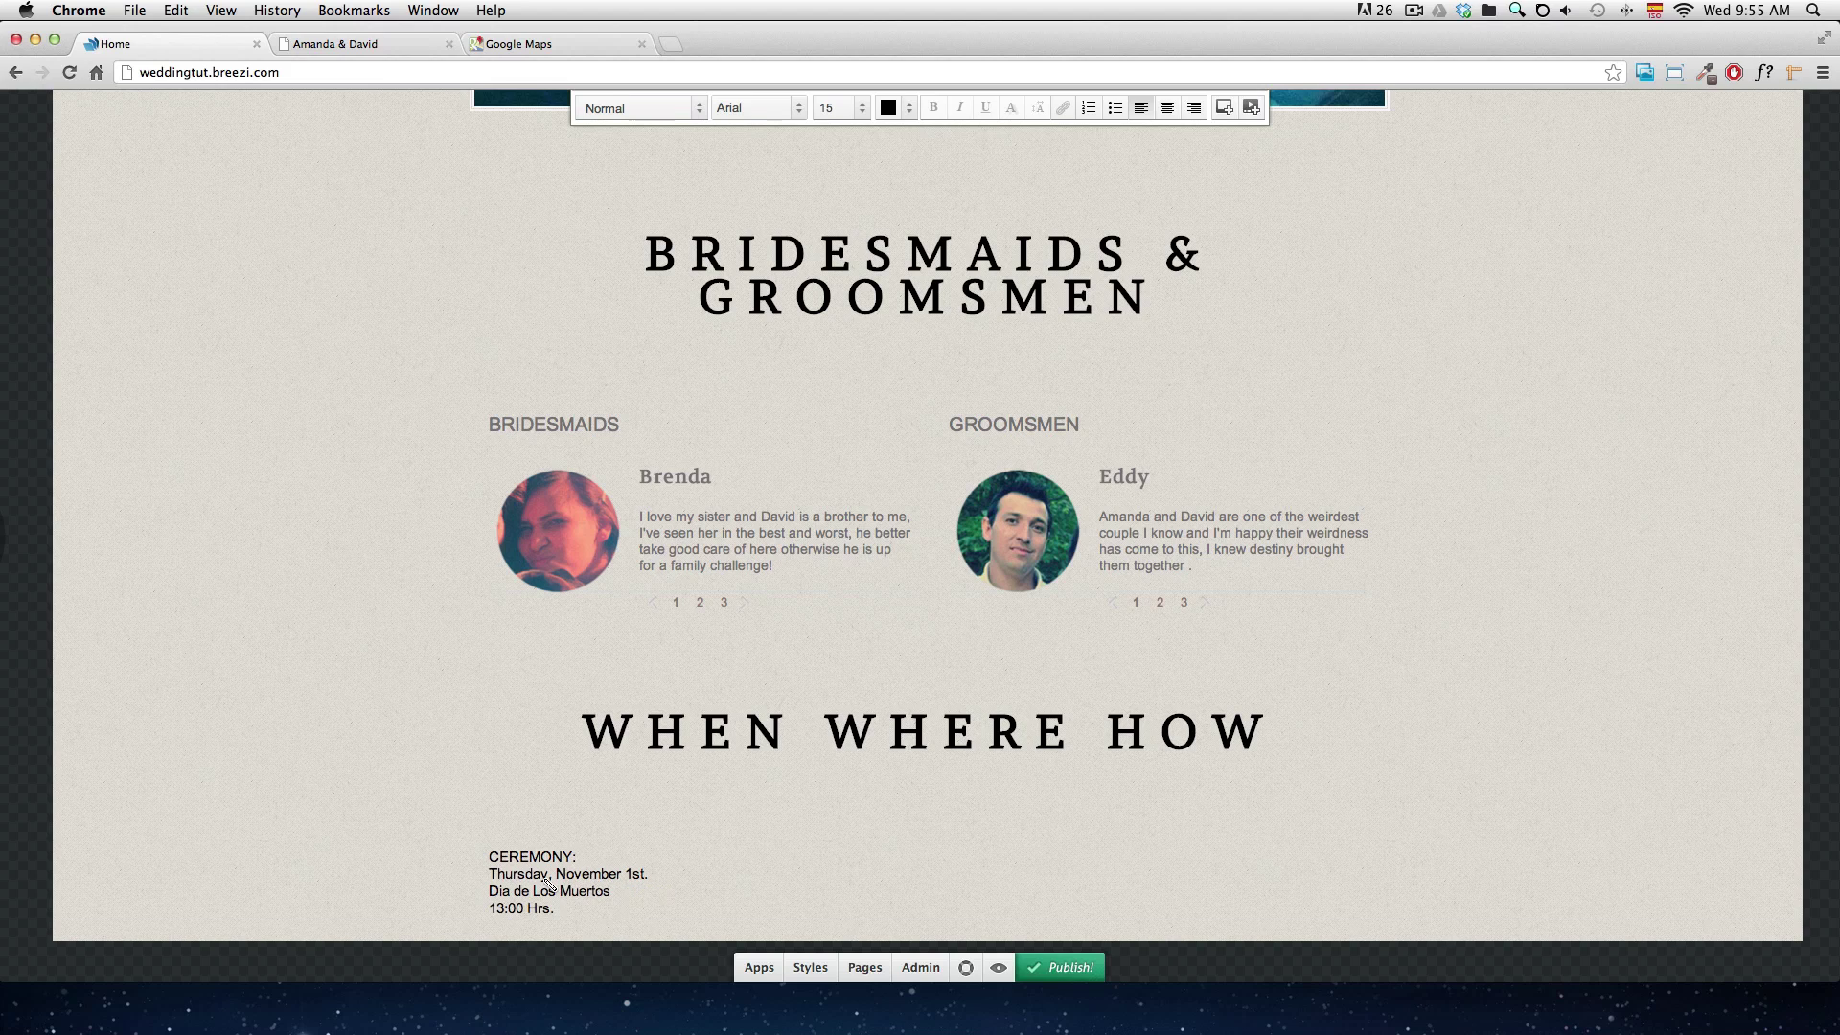
- Center-align all four lines of the ceremony text and finish editing the block
triple_click(545, 876)
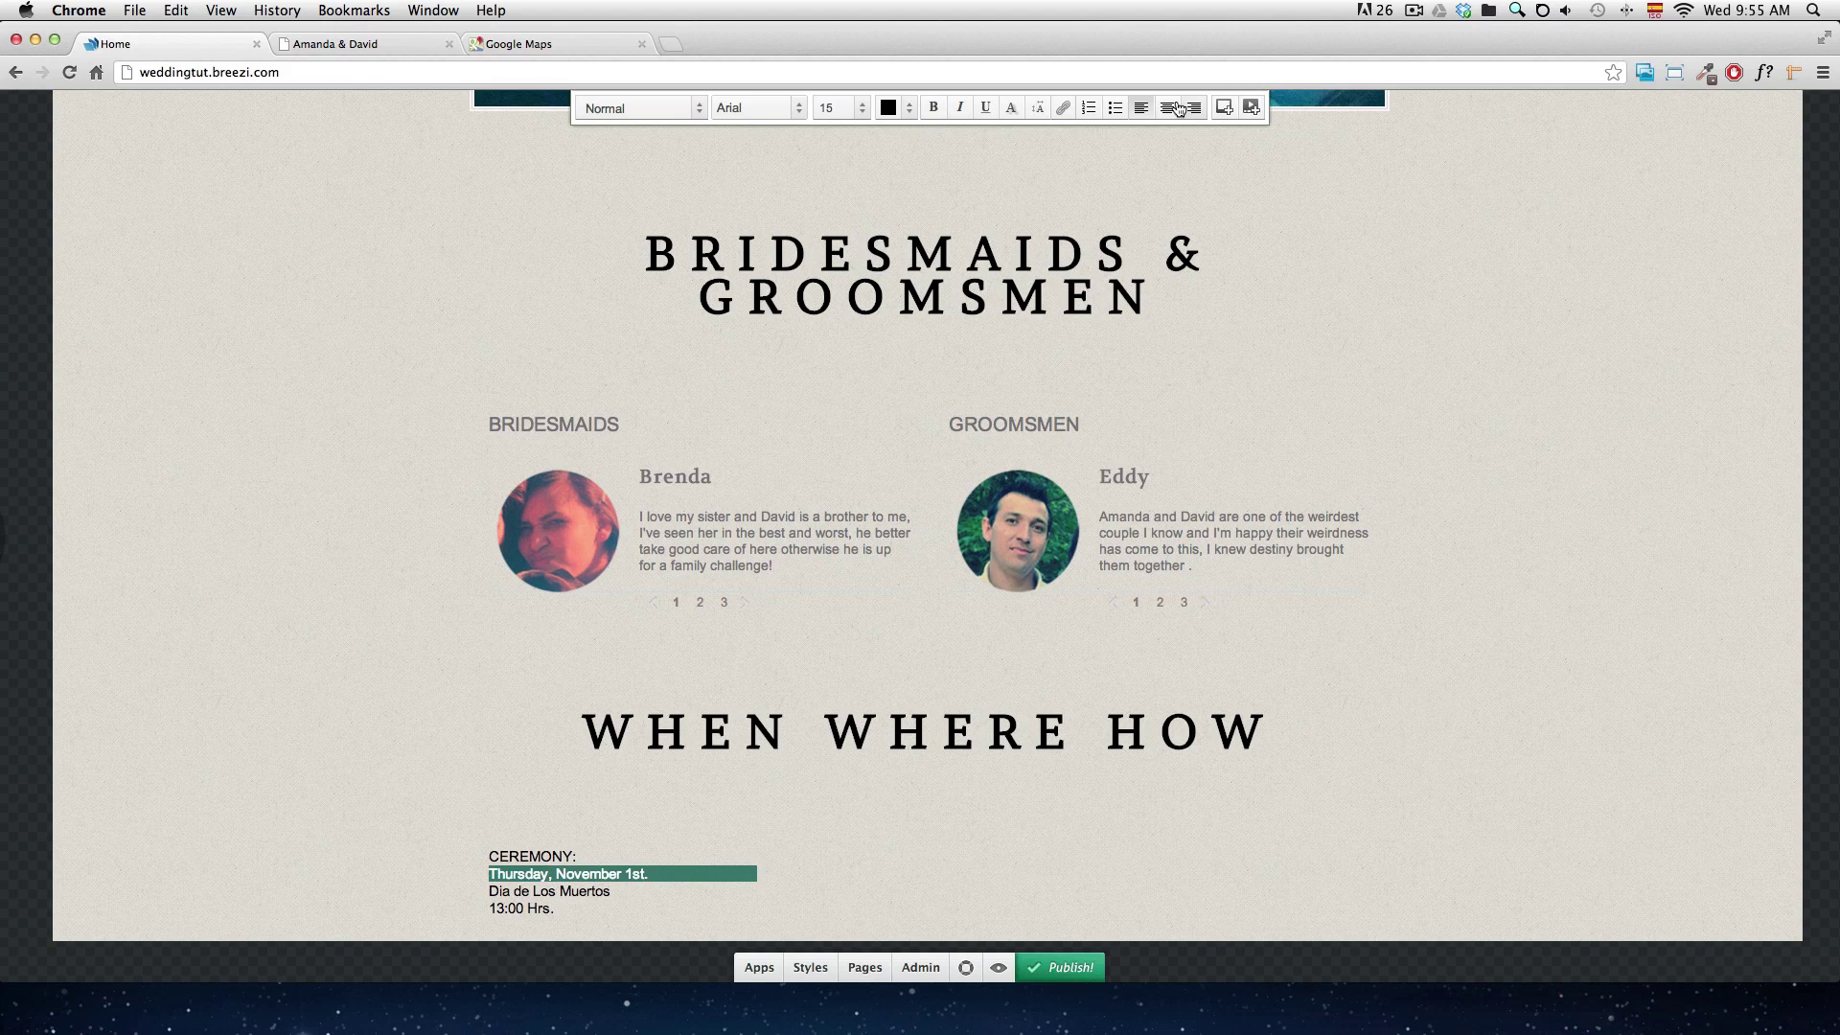
left_click(1167, 107)
left_click_drag(557, 918, 460, 843)
left_click(1170, 107)
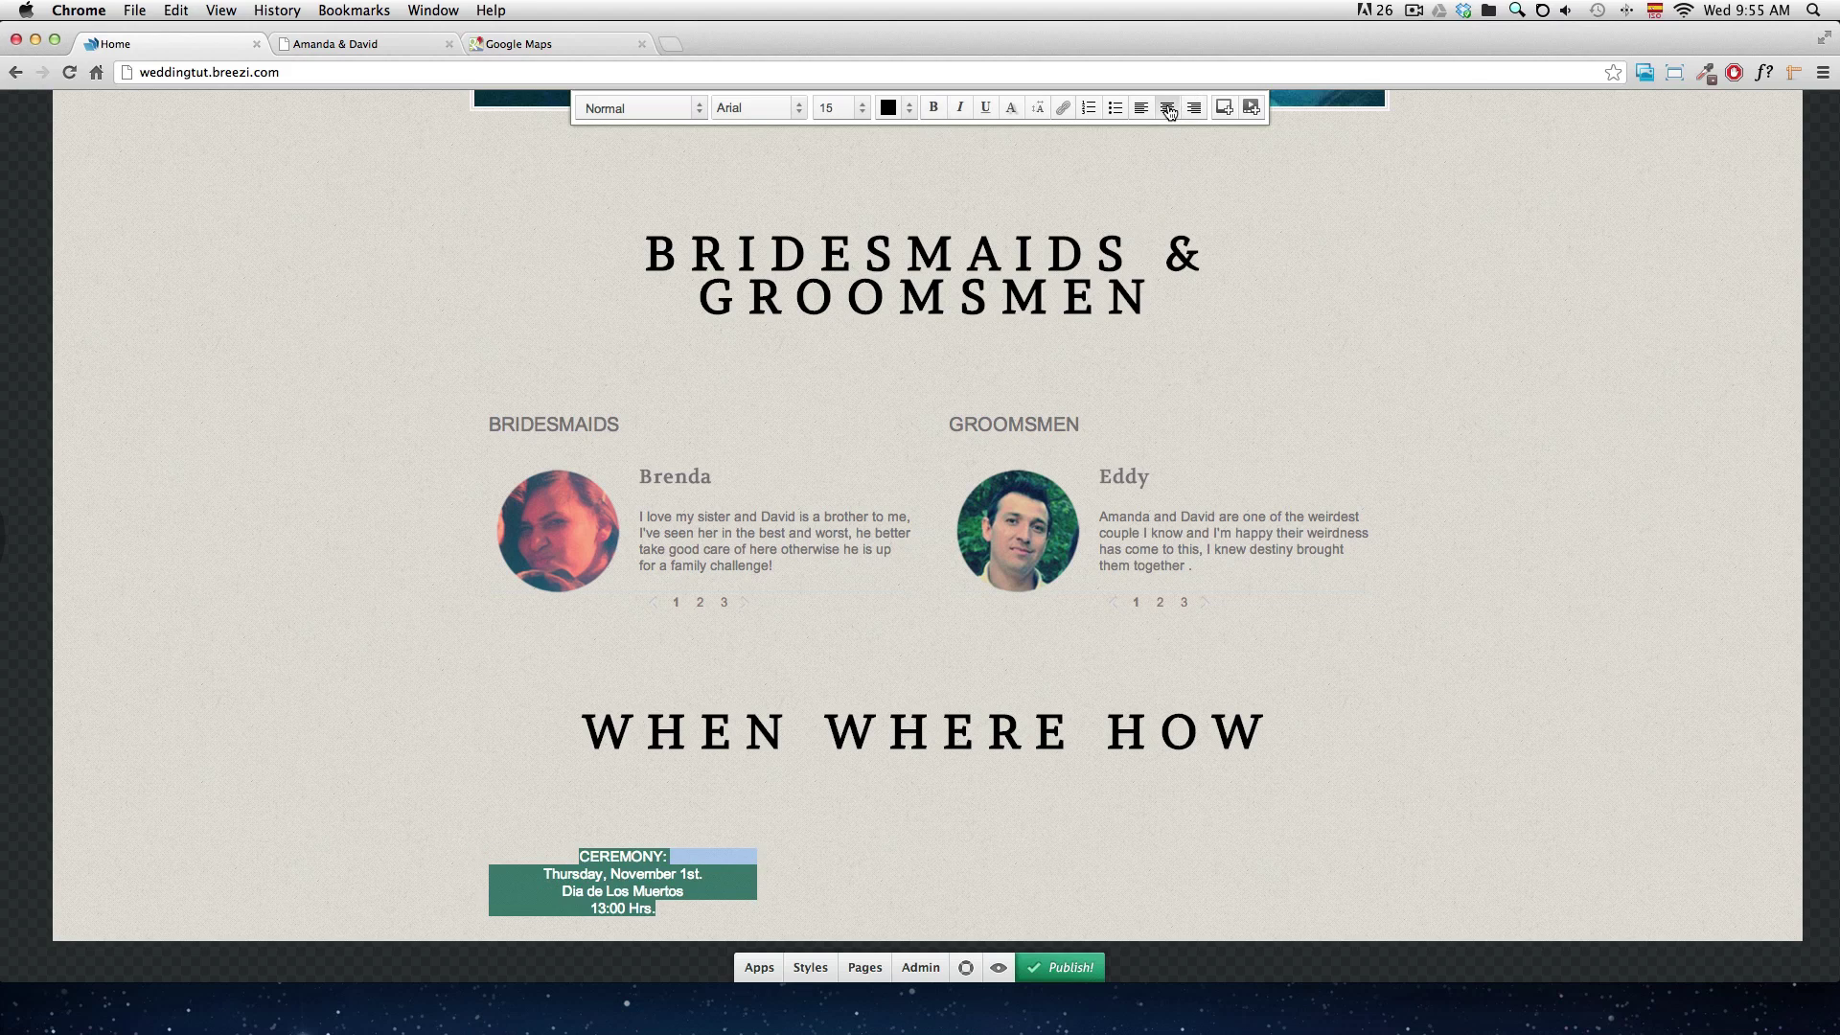
left_click(425, 705)
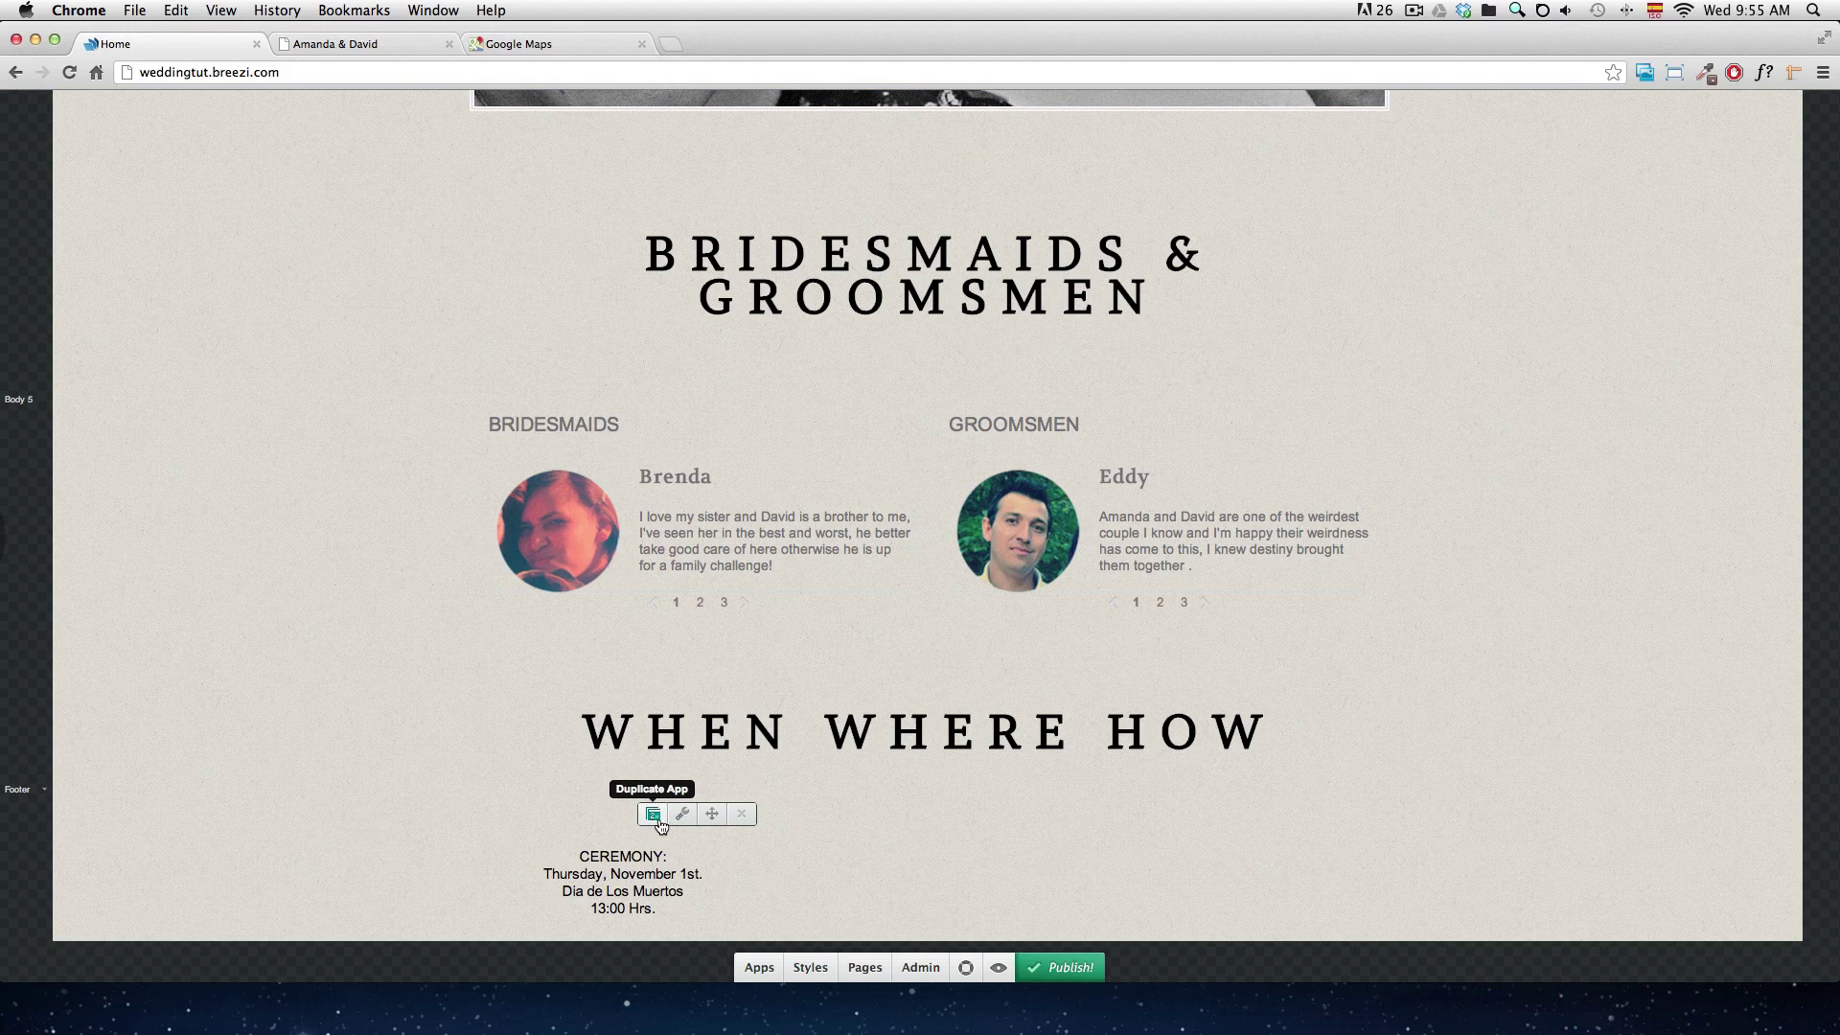
- Duplicate the ceremony text block and move the copy into the footer row's middle column
left_click(652, 818)
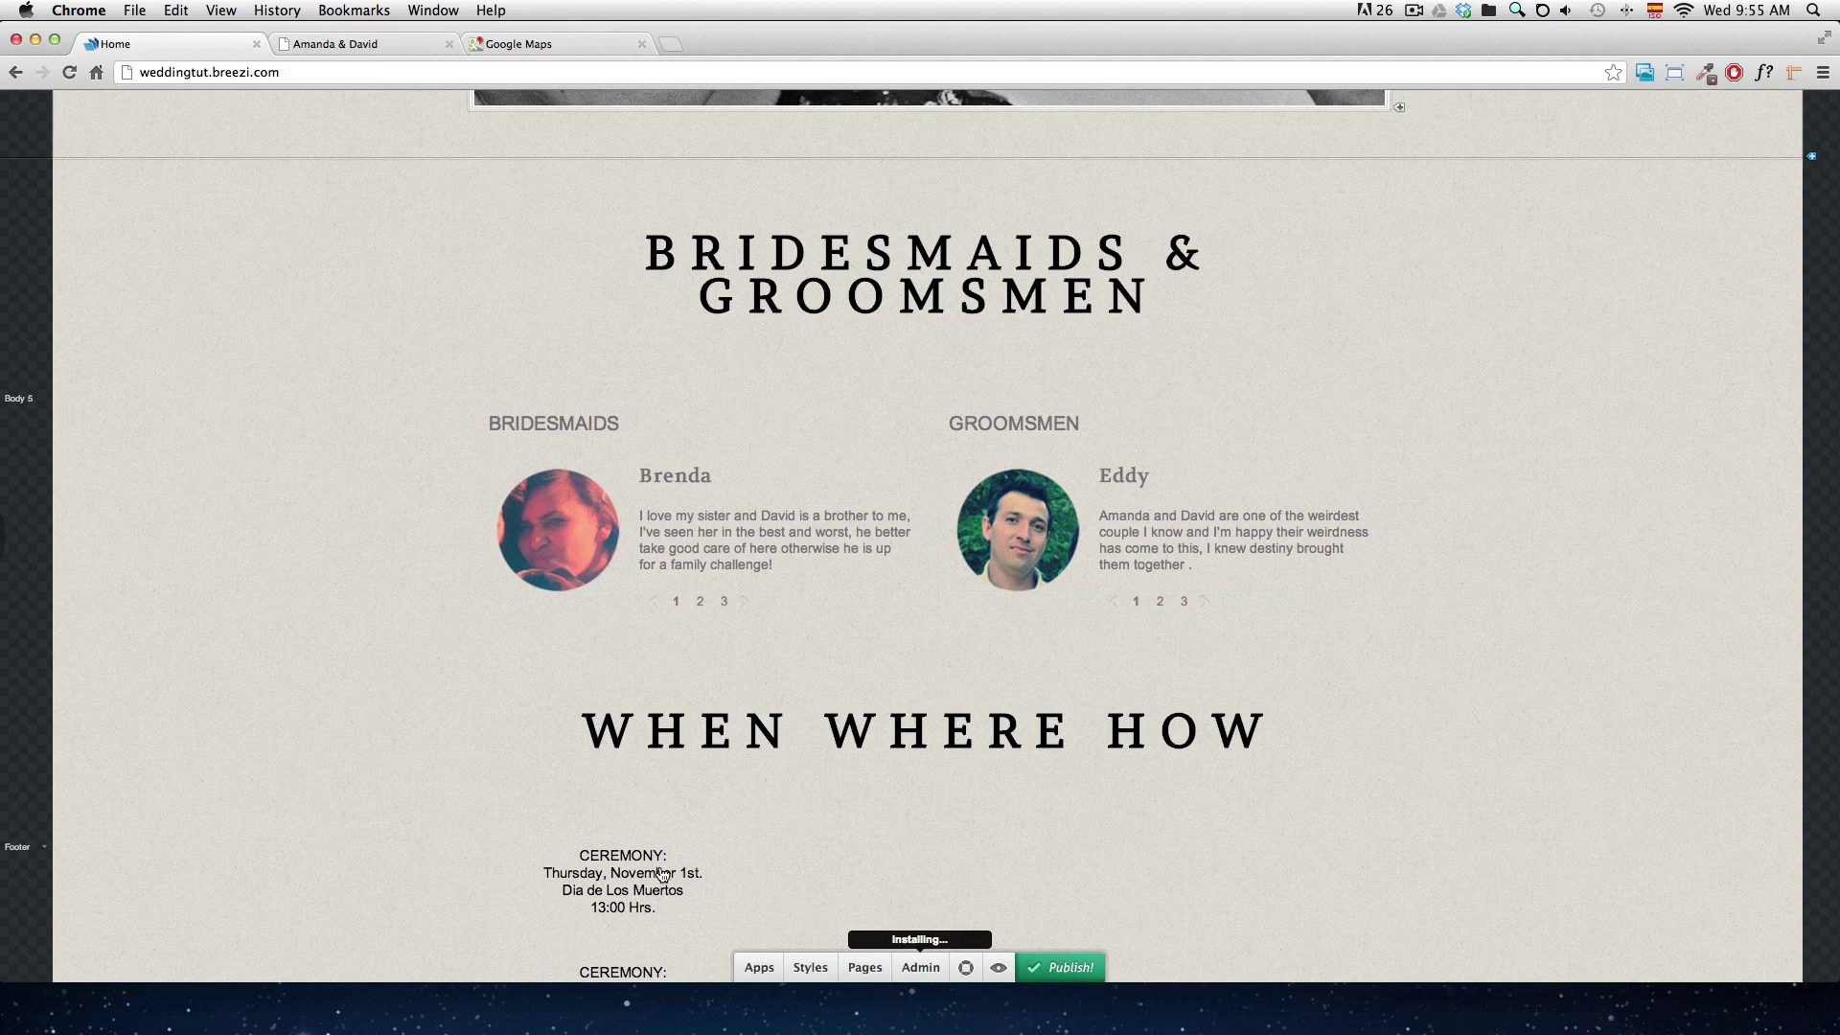
scroll(671, 867, "down", 3)
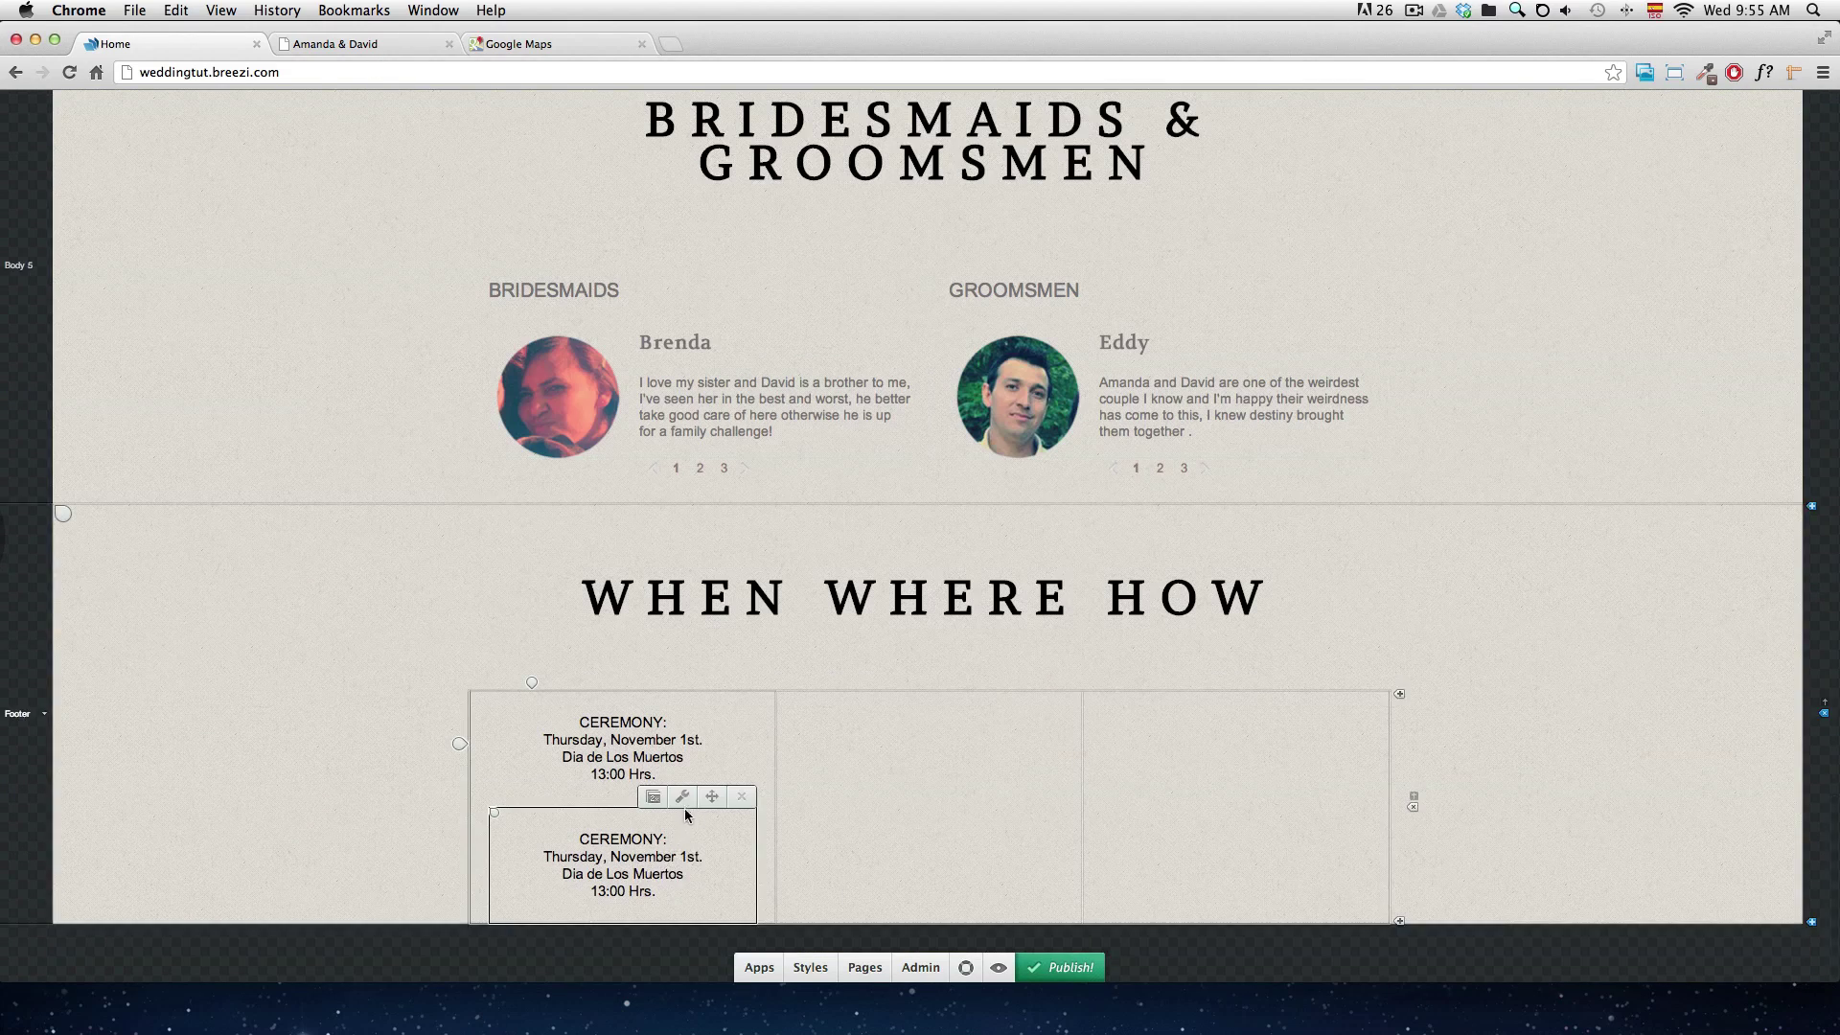
left_click_drag(832, 808, 842, 809)
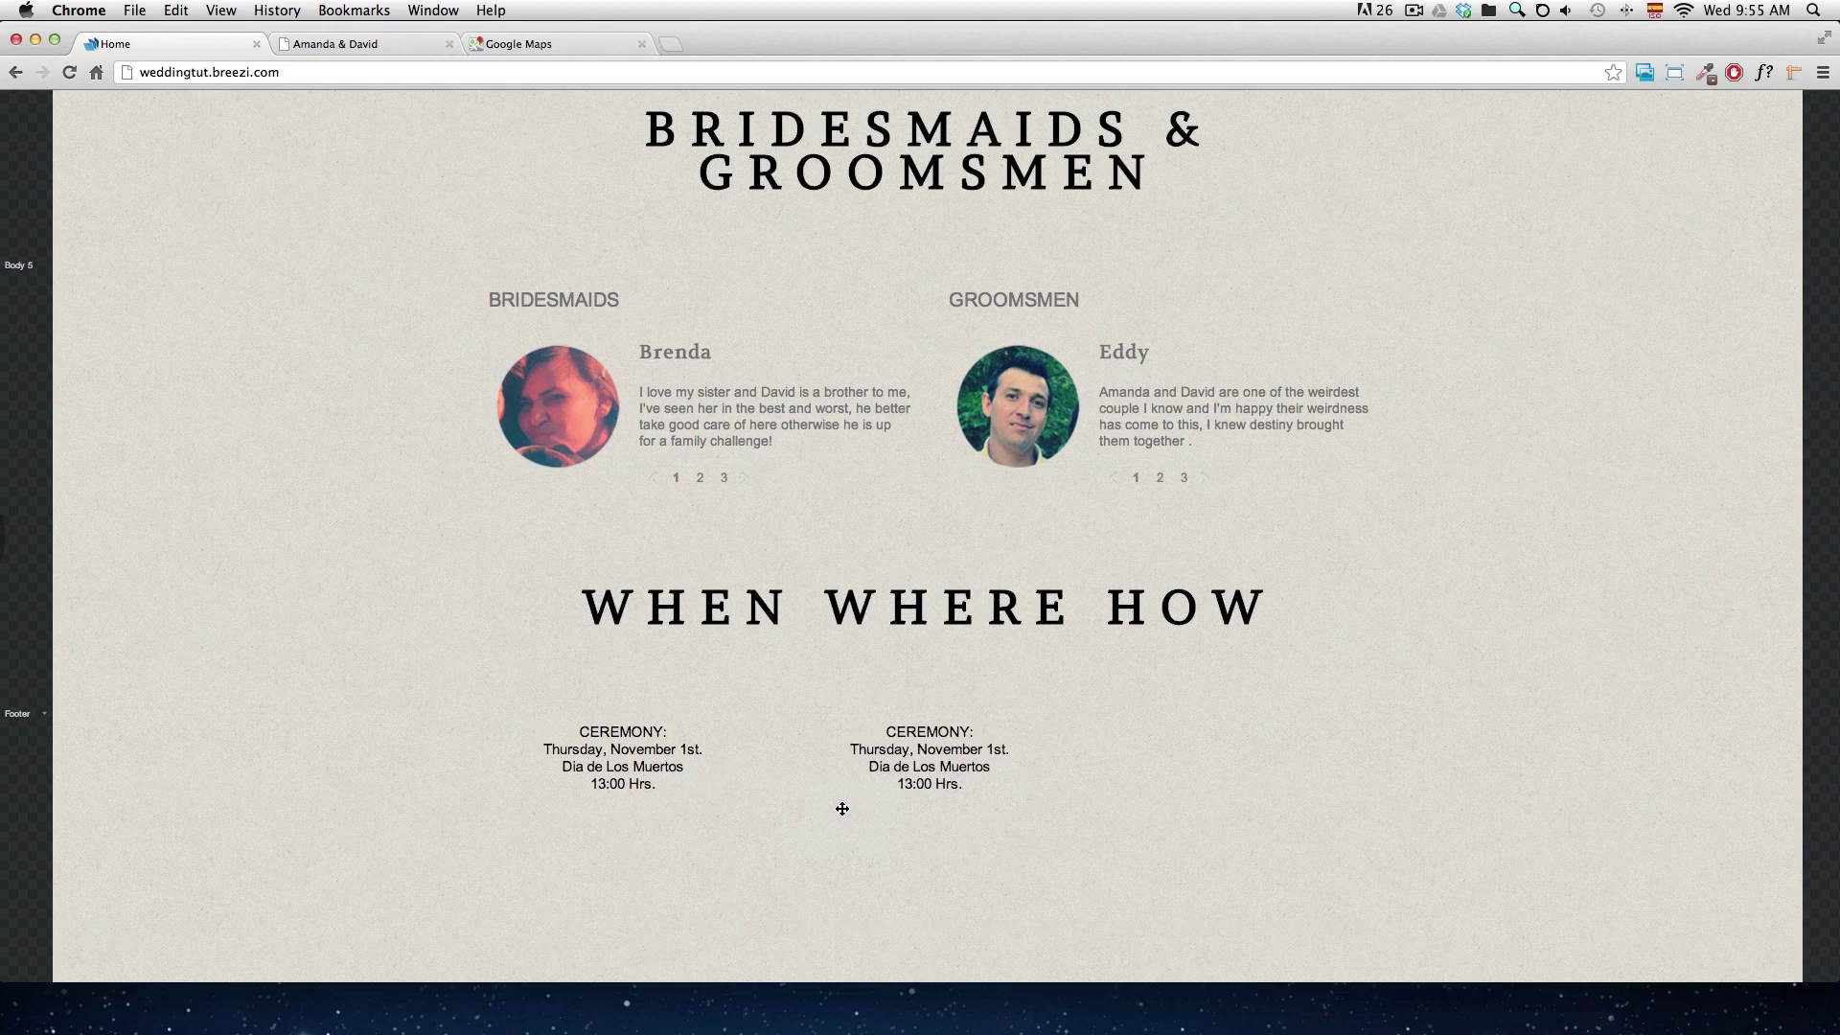
- Copy the church details under WHERE on the sample site and paste them over the duplicated ceremony text in the middle column
left_click(377, 44)
left_click_drag(886, 286, 1004, 347)
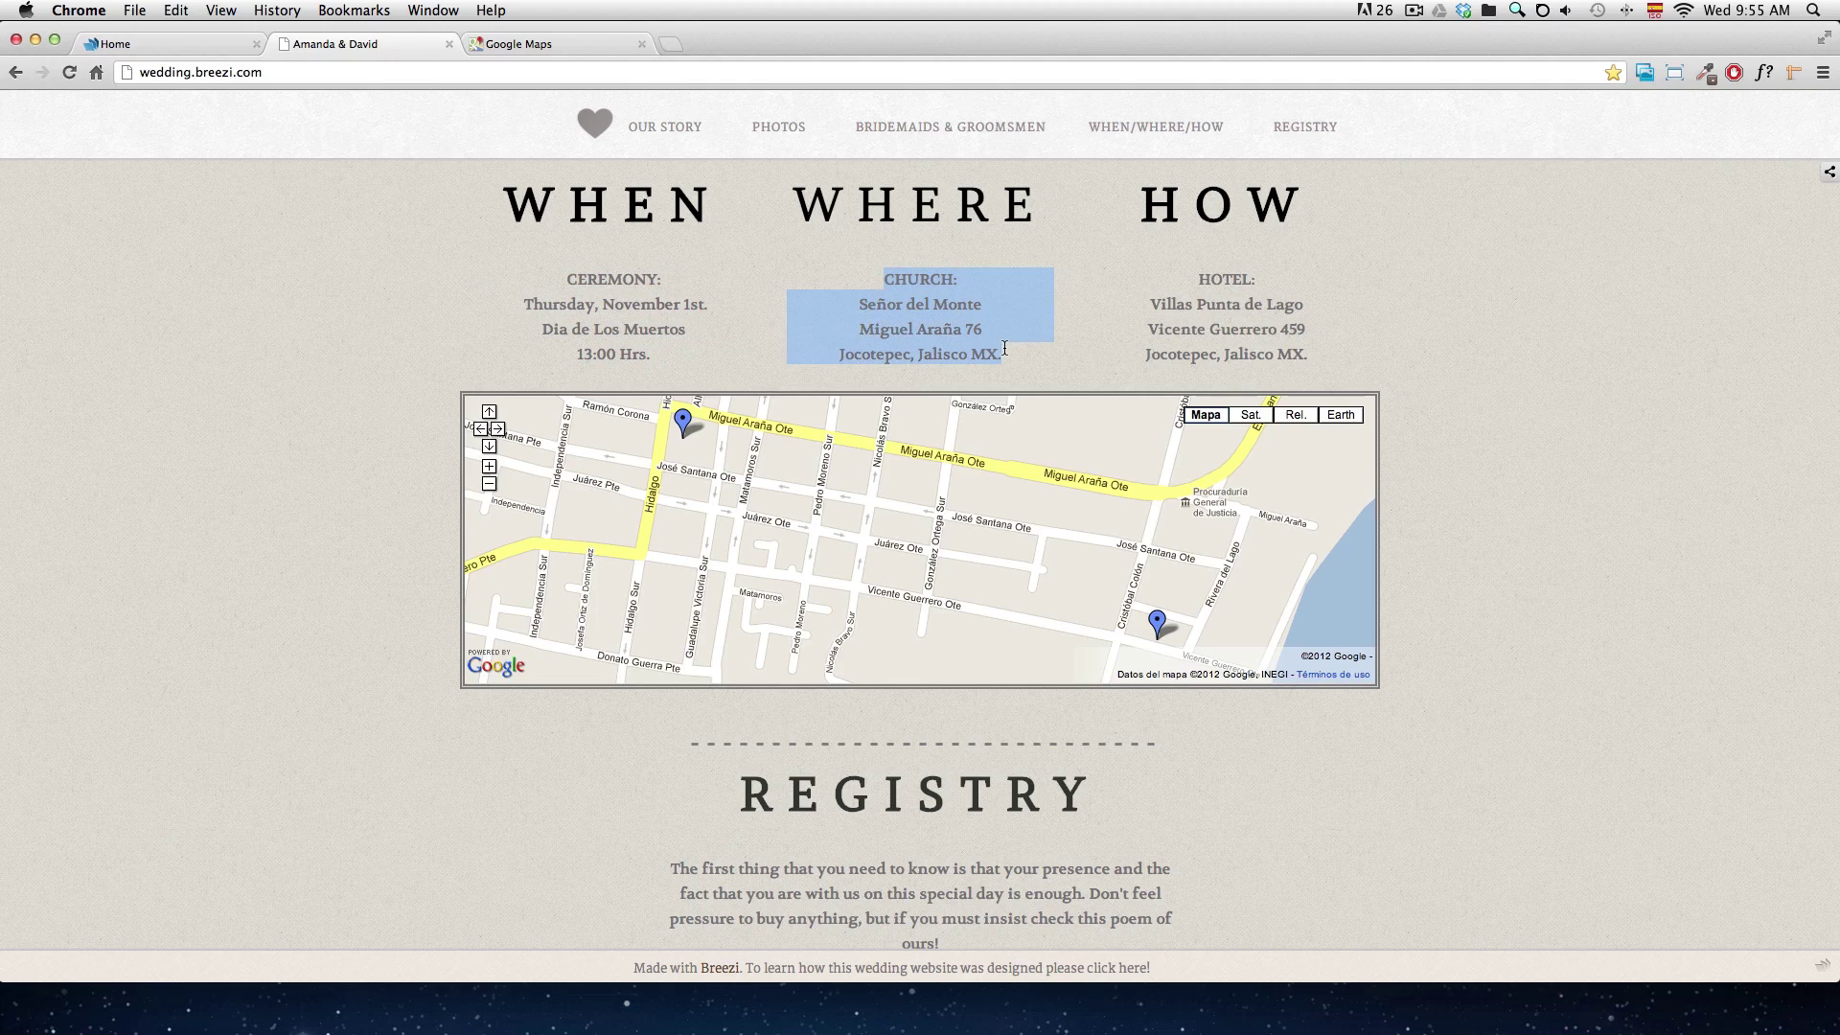
left_click(182, 44)
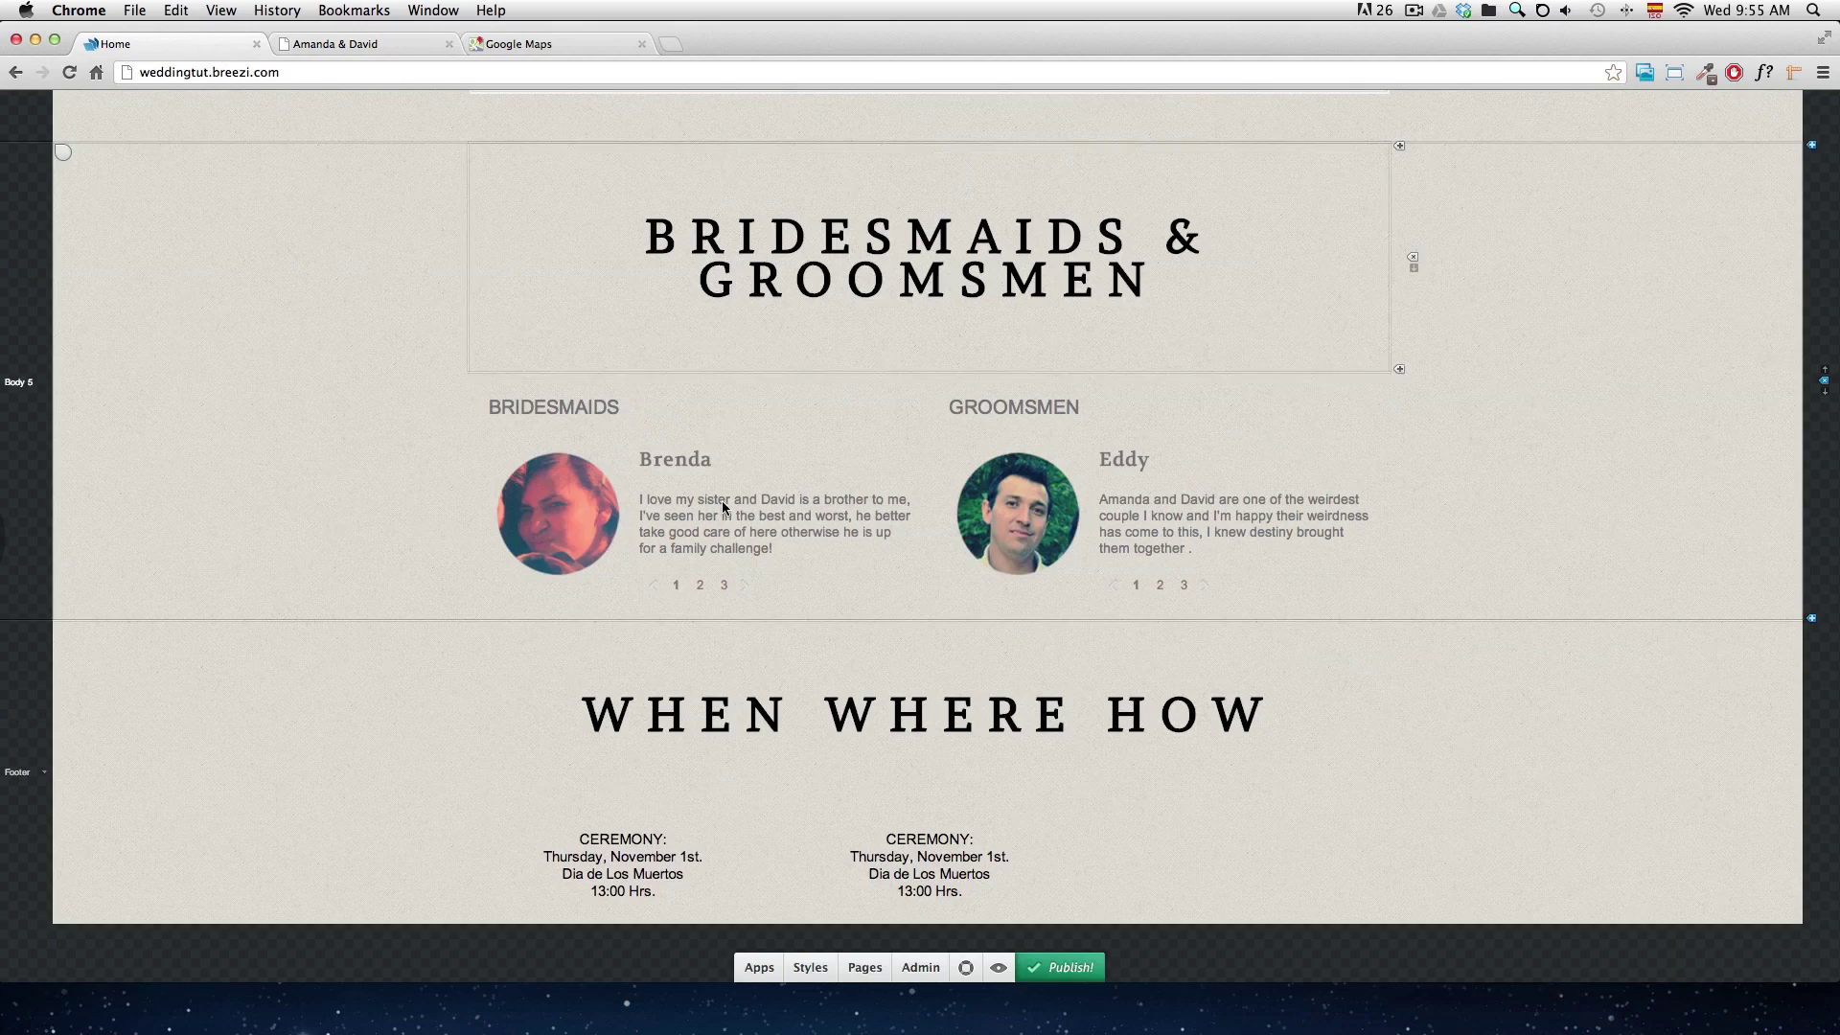
double_click(927, 841)
left_click(934, 855)
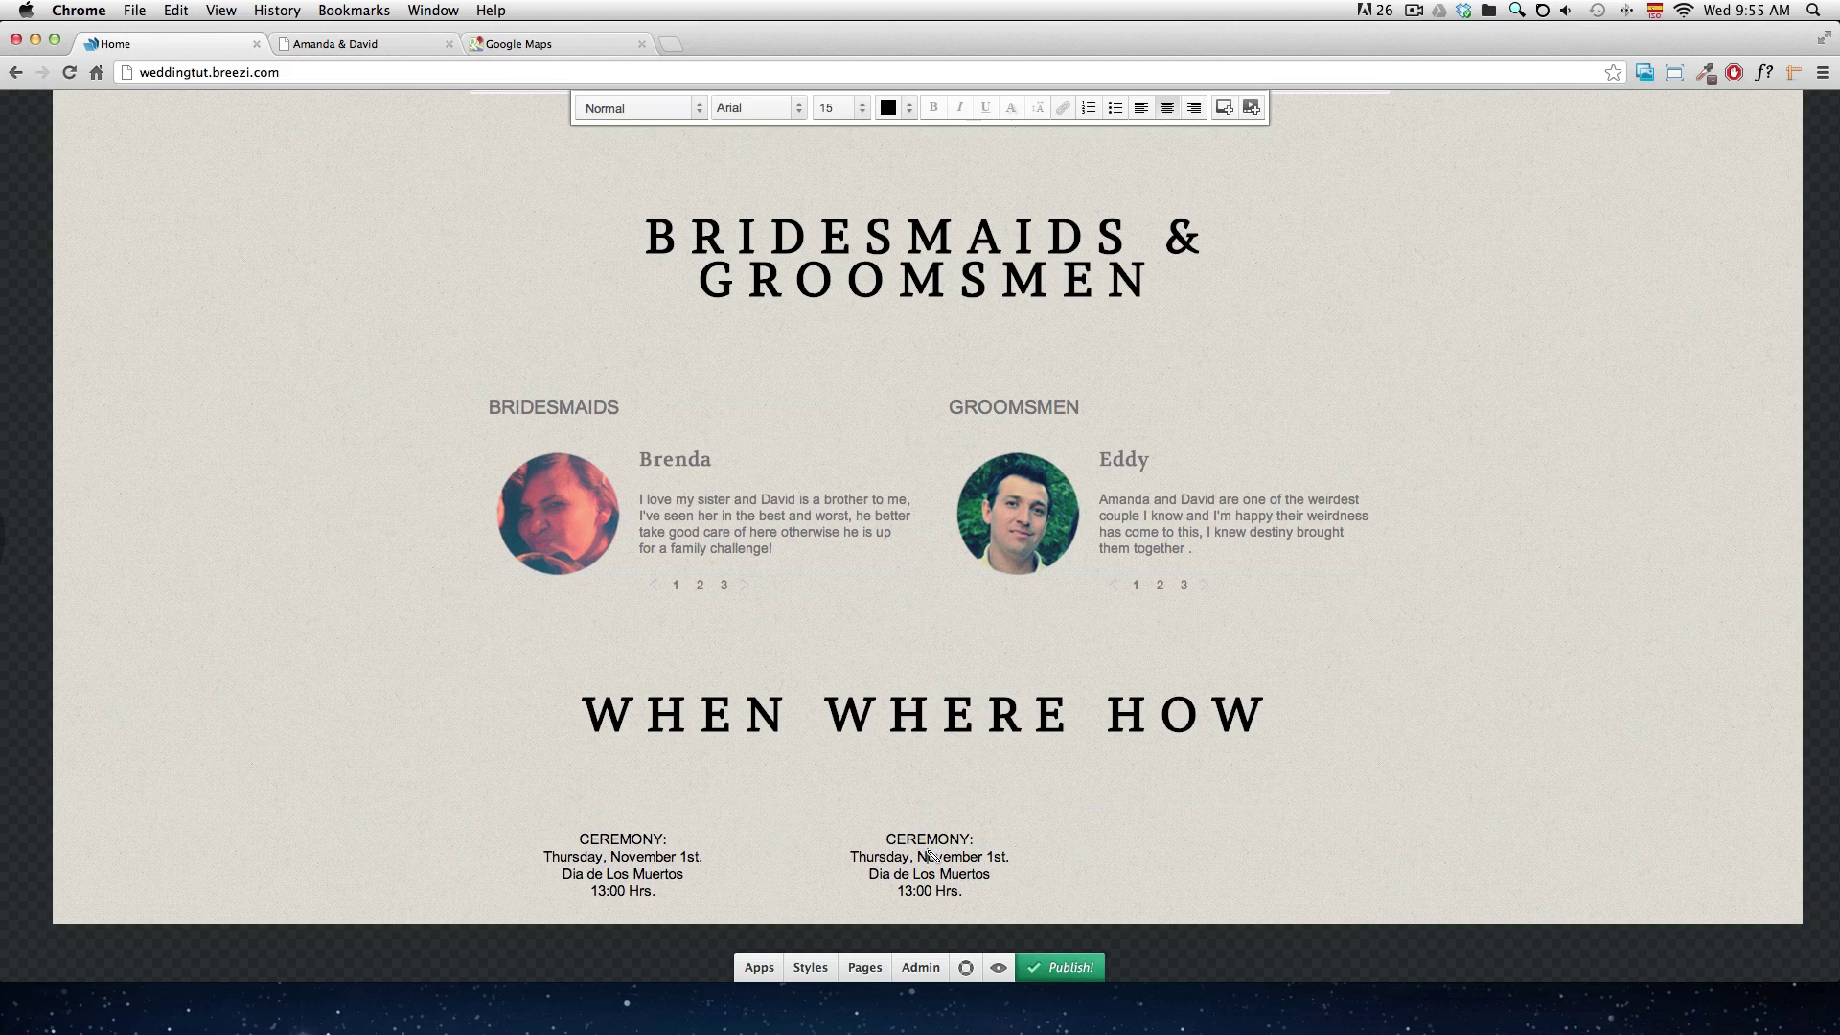
left_click_drag(886, 839, 937, 874)
type("CHURCH:Señor del MonteMiguel Araña 76Jocotepec, Jalisco MX.")
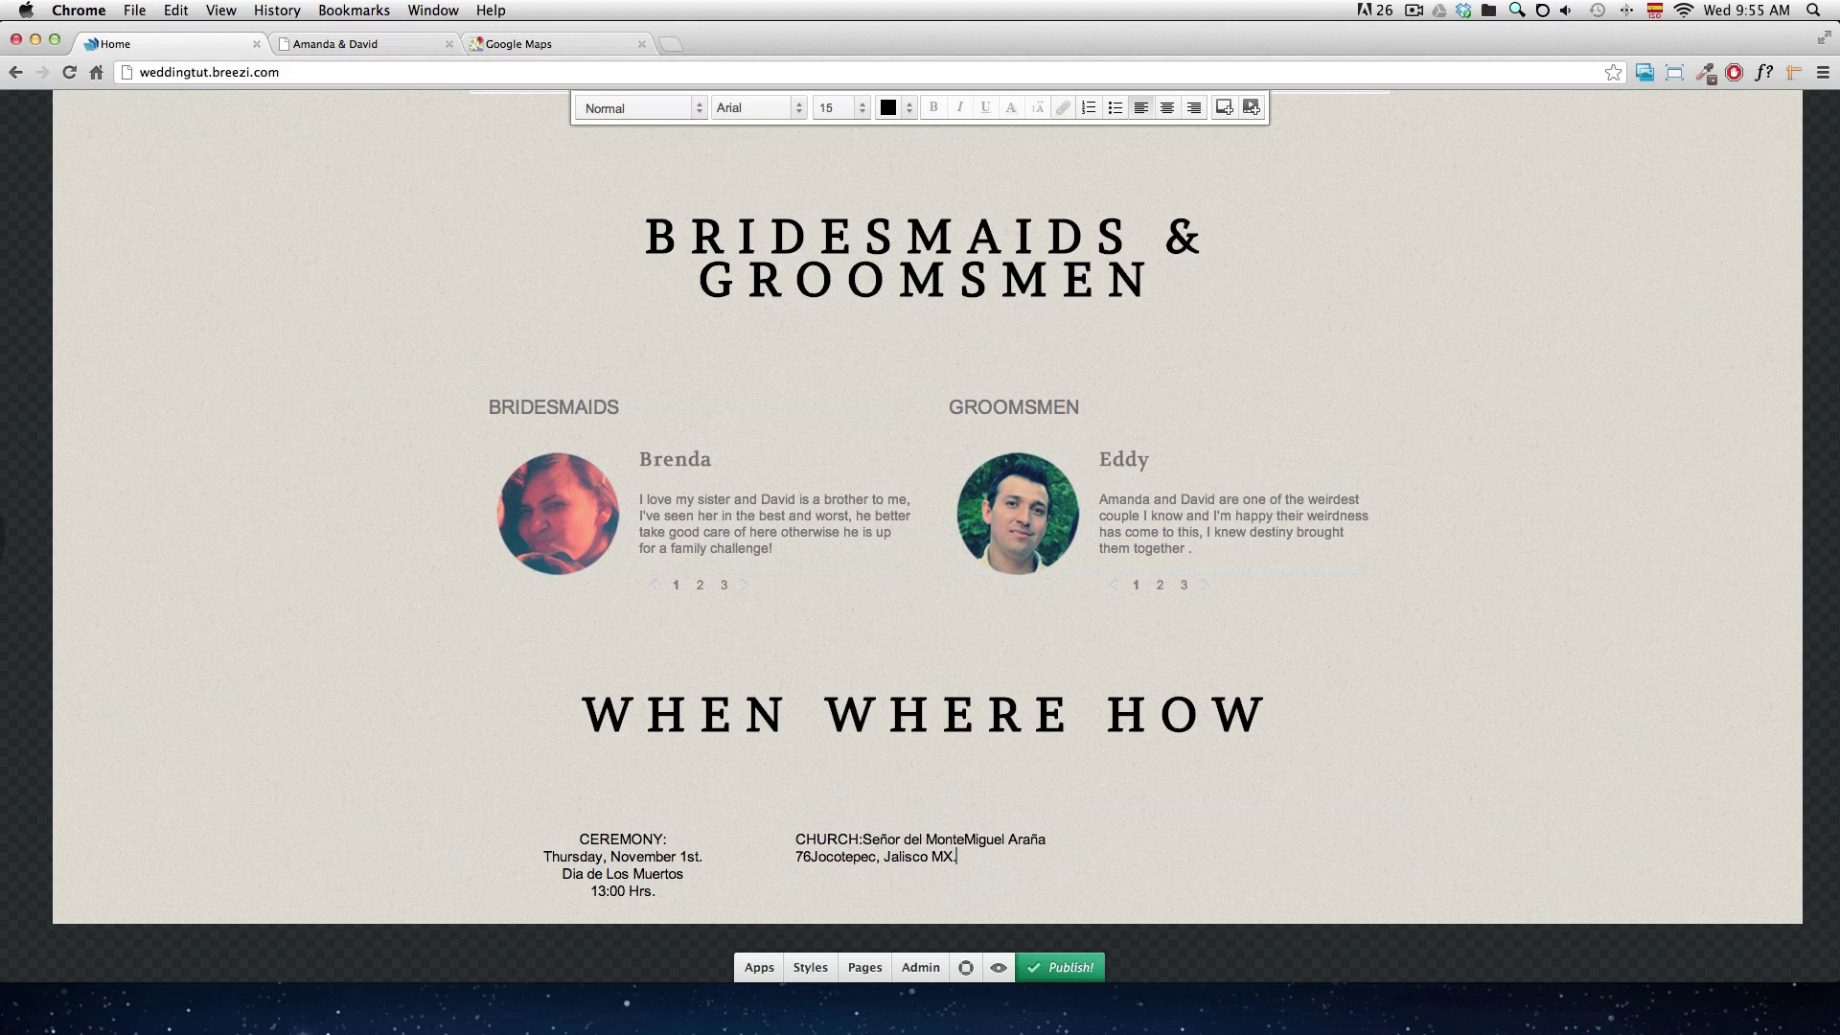
- Break the pasted church text into four lines: the "CHURCH:" label, "Señor del Monte", the street address and the town
left_click(861, 840)
key("Return")
left_click(896, 857)
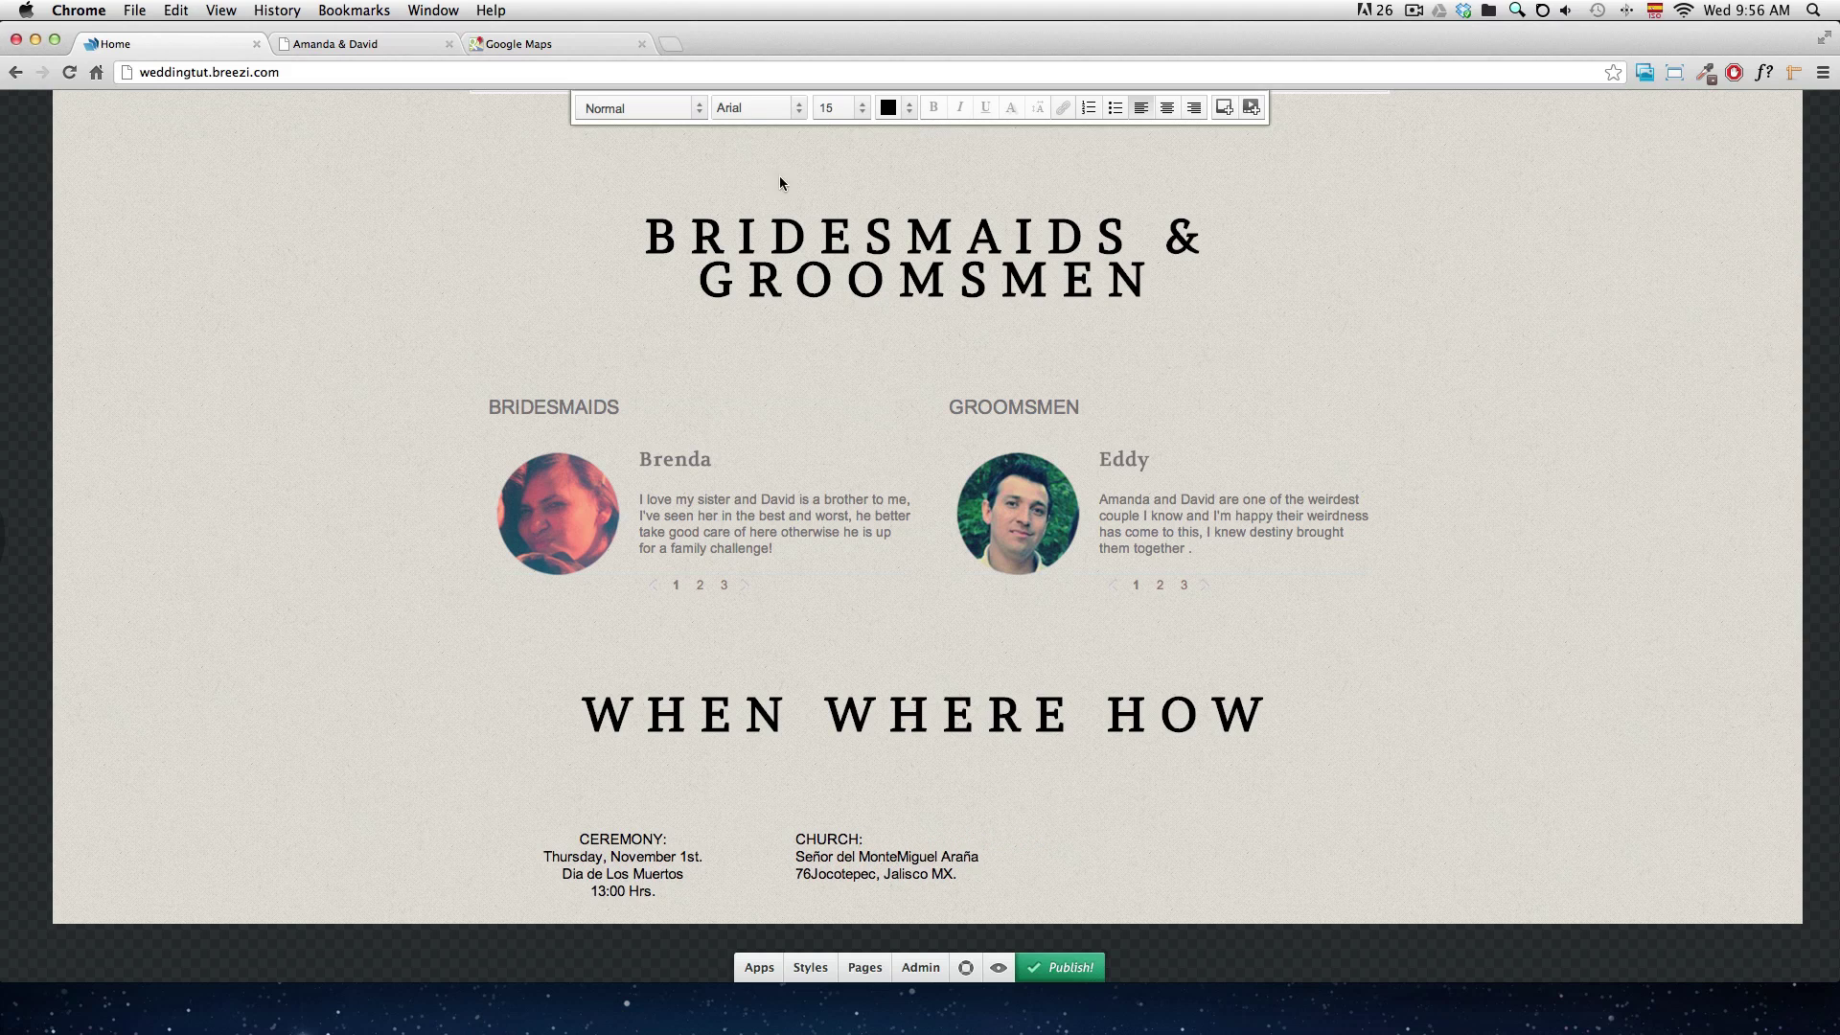
key("Return")
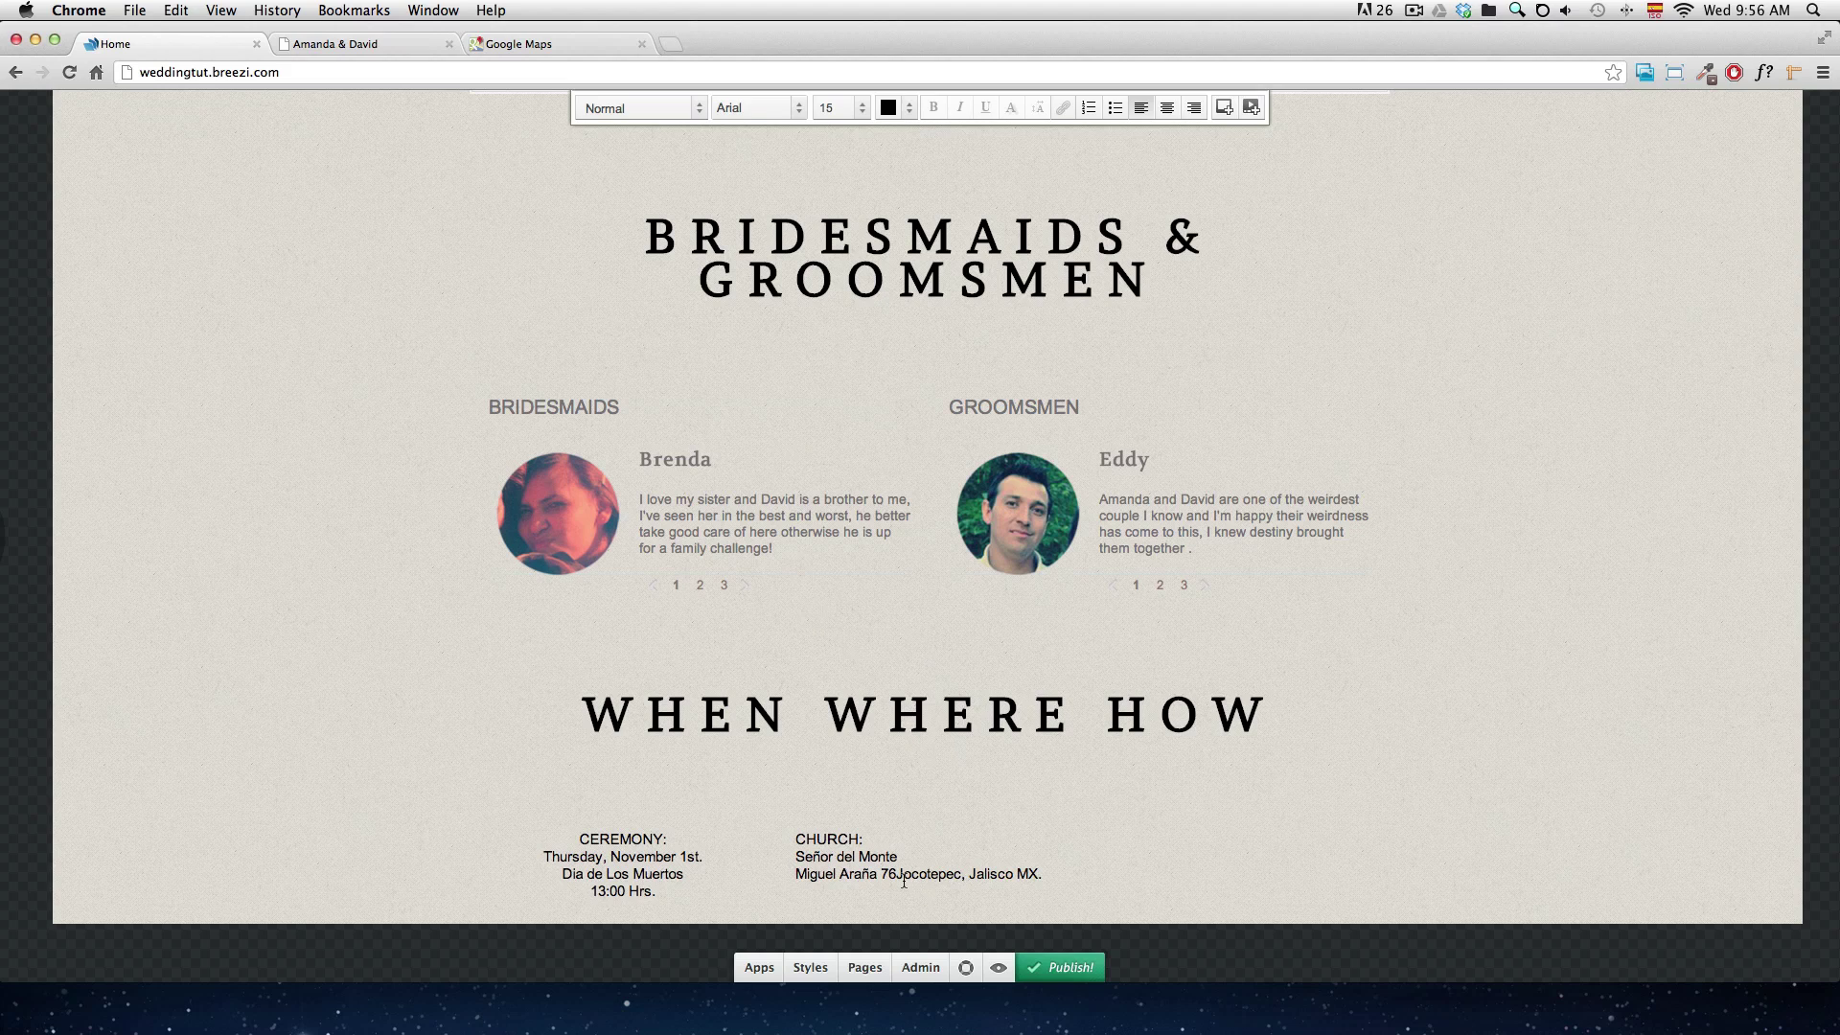
left_click(903, 875)
key("Return")
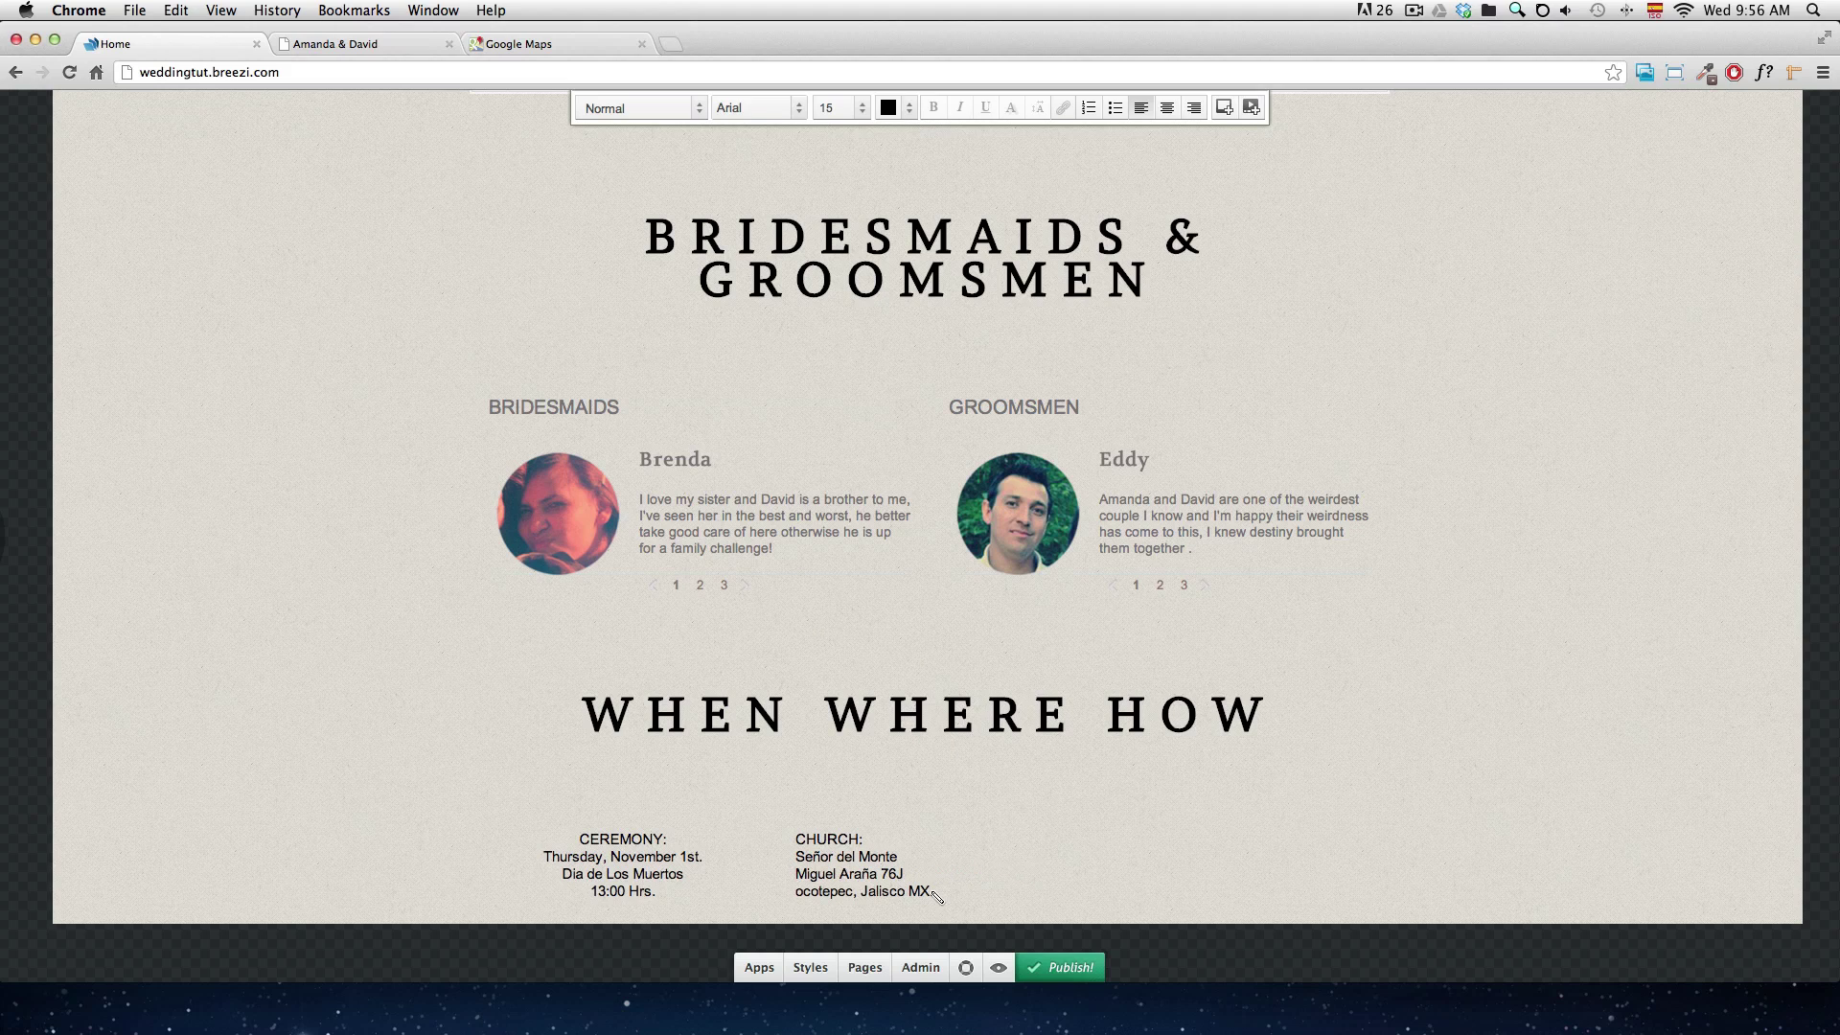
- Center-align all four lines of the church text and finish editing the block
left_click_drag(944, 905, 1094, 177)
left_click(1167, 108)
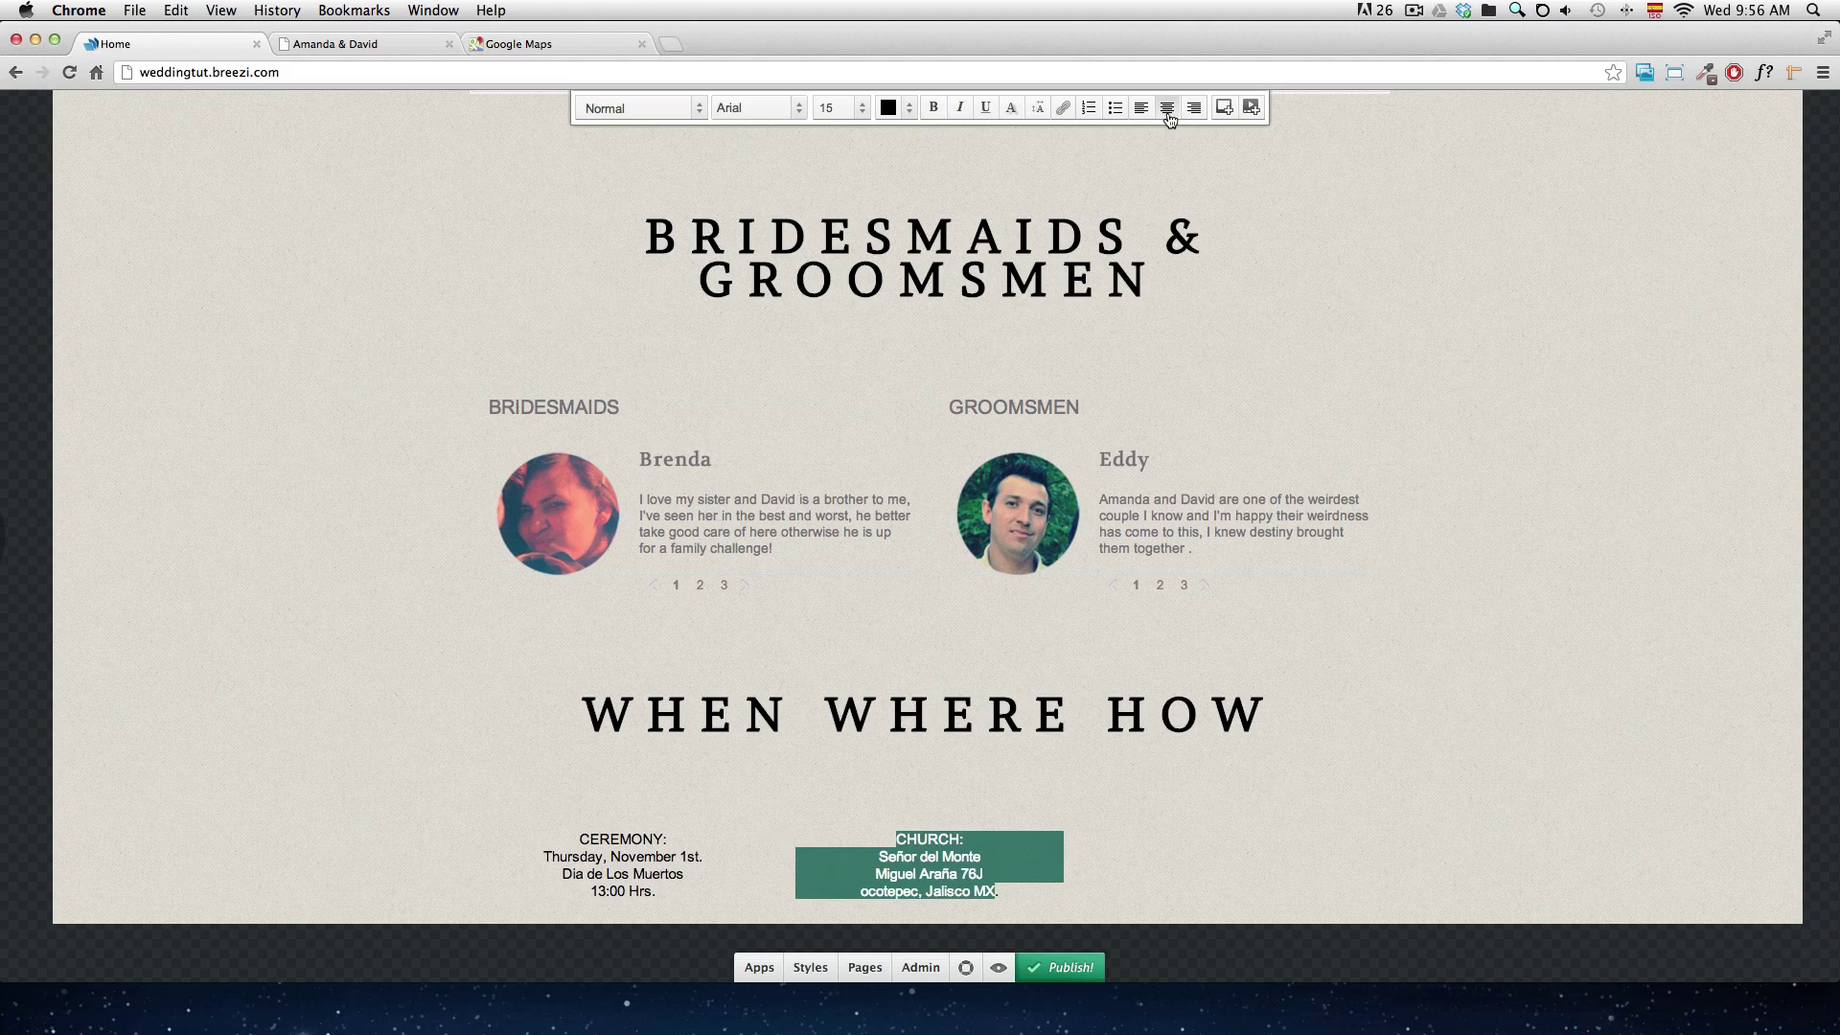
left_click(336, 679)
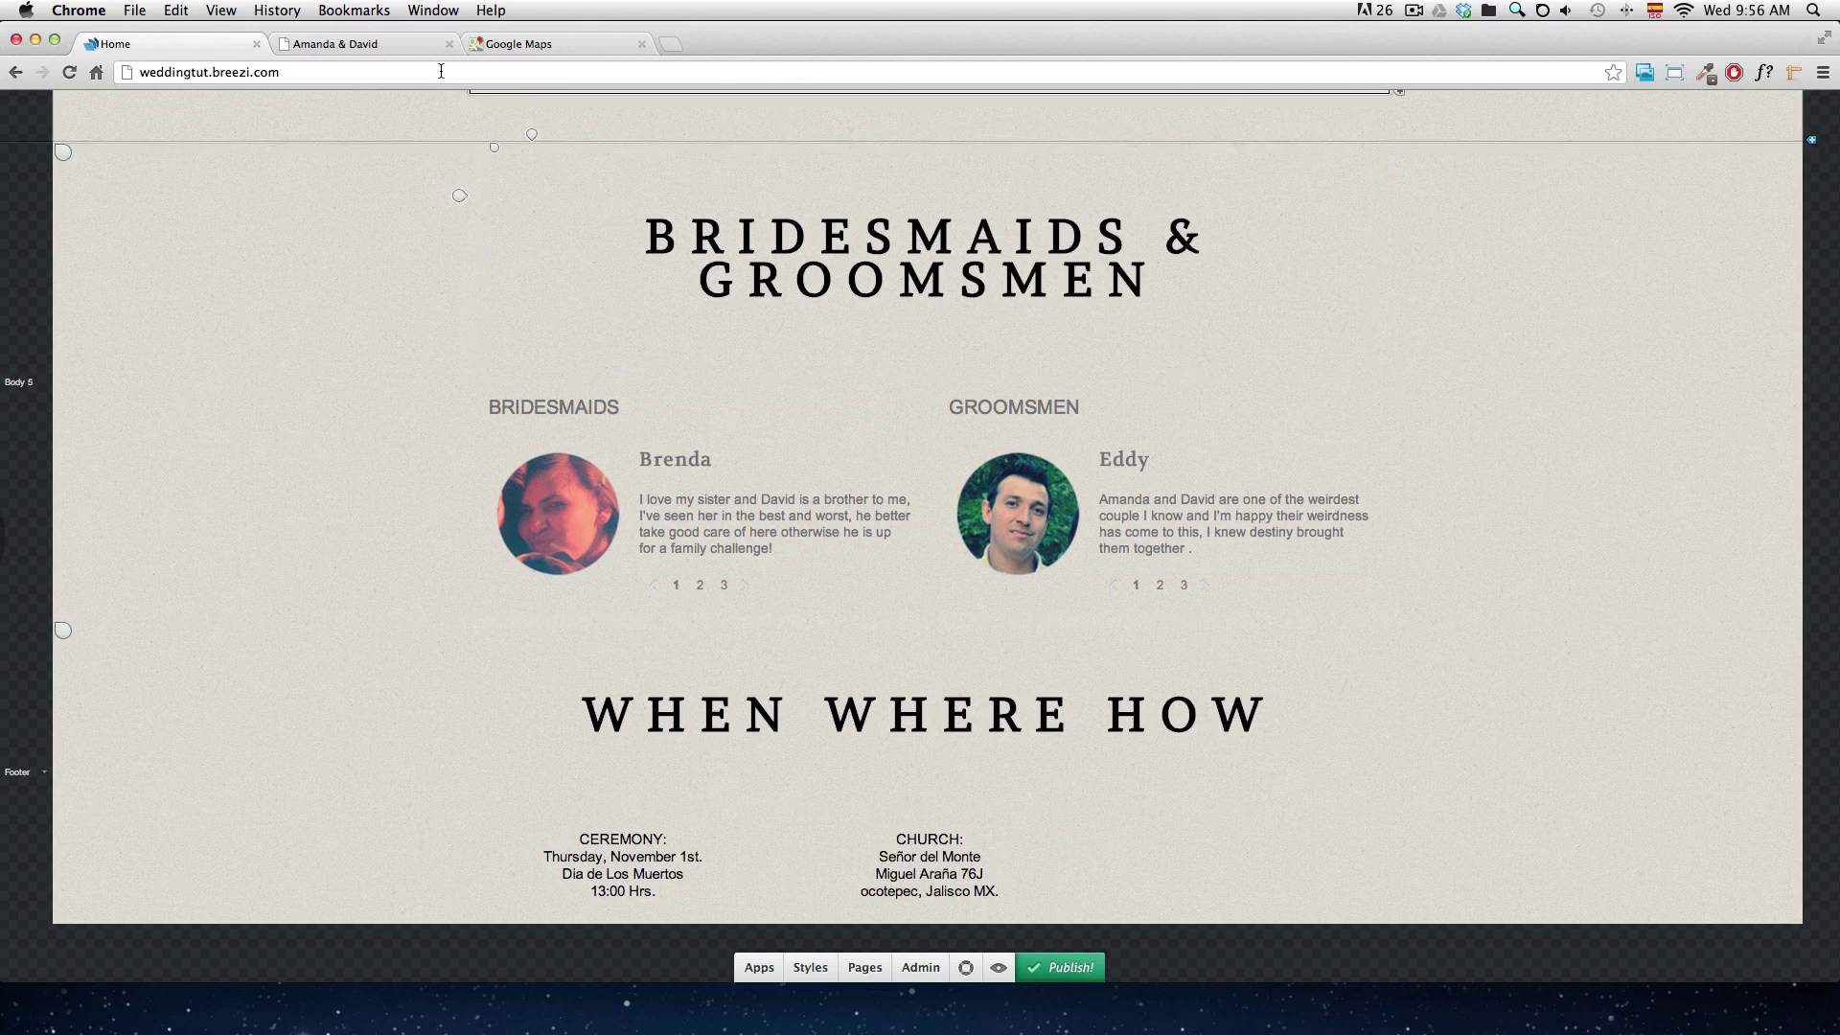
- Copy the four lines of hotel details under HOW on the sample site
left_click(375, 41)
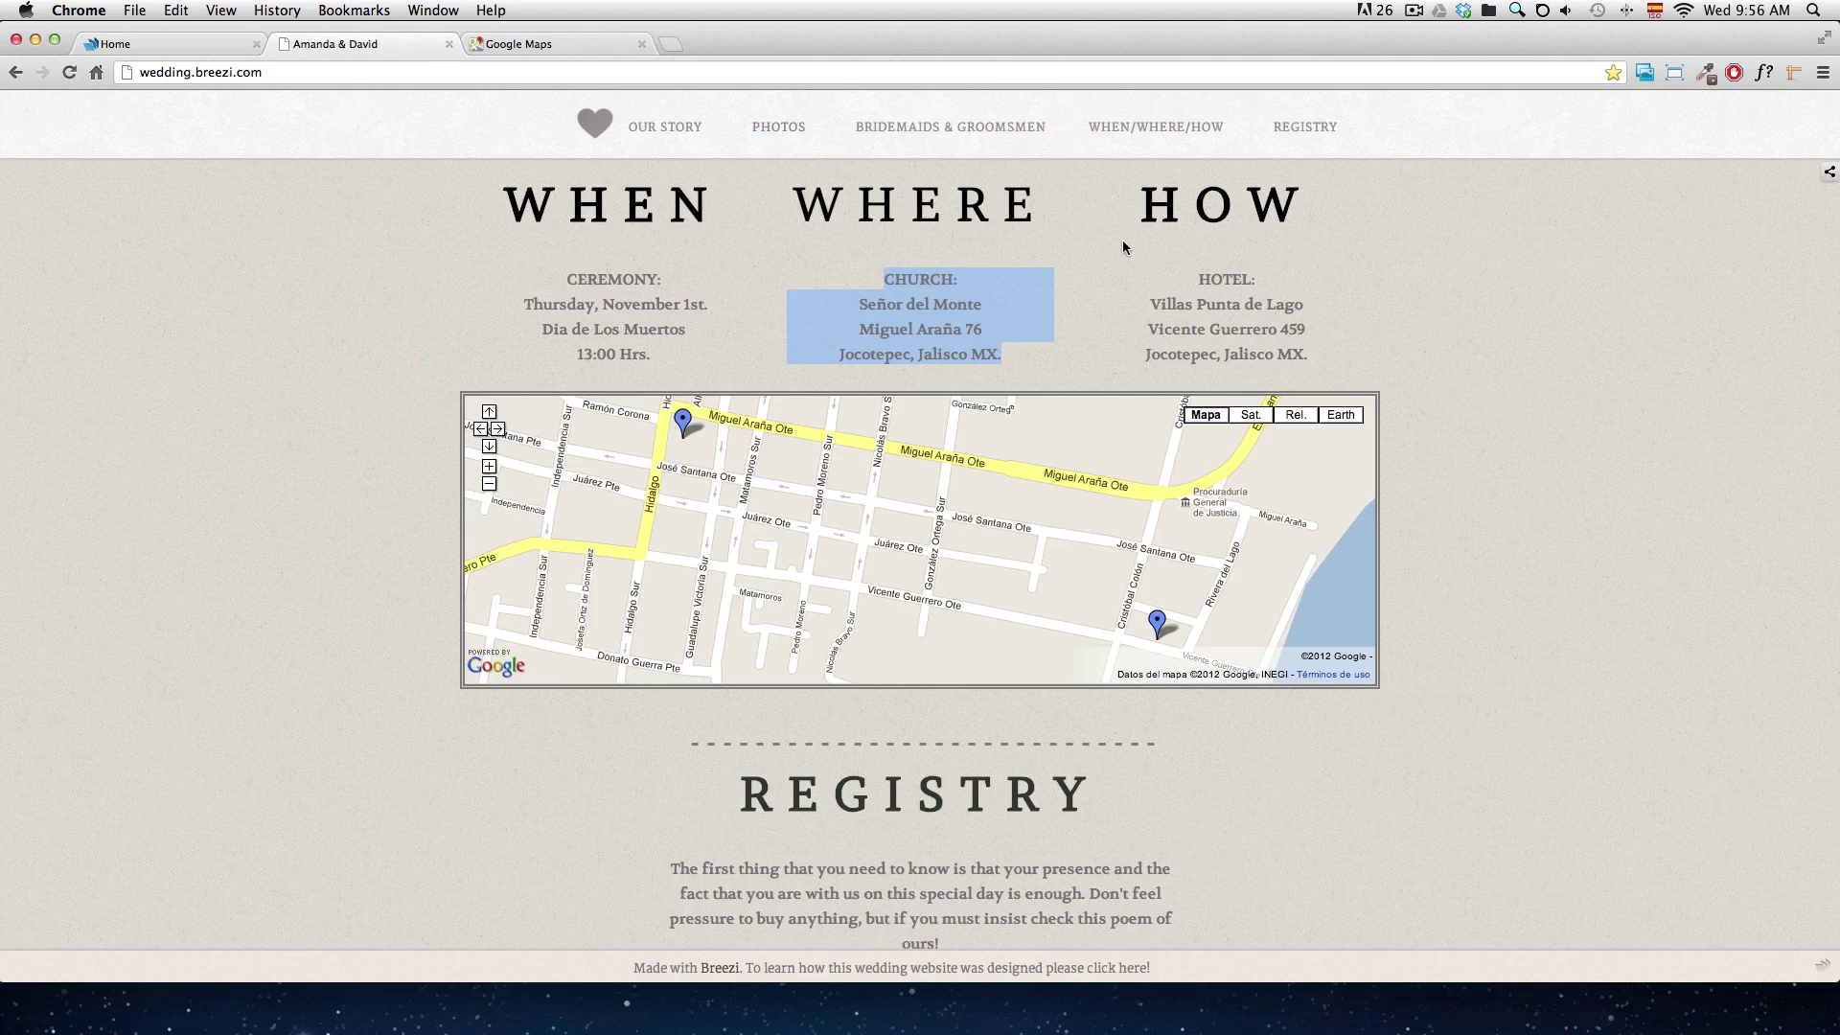
left_click(1190, 278)
left_click_drag(1195, 280, 1322, 351)
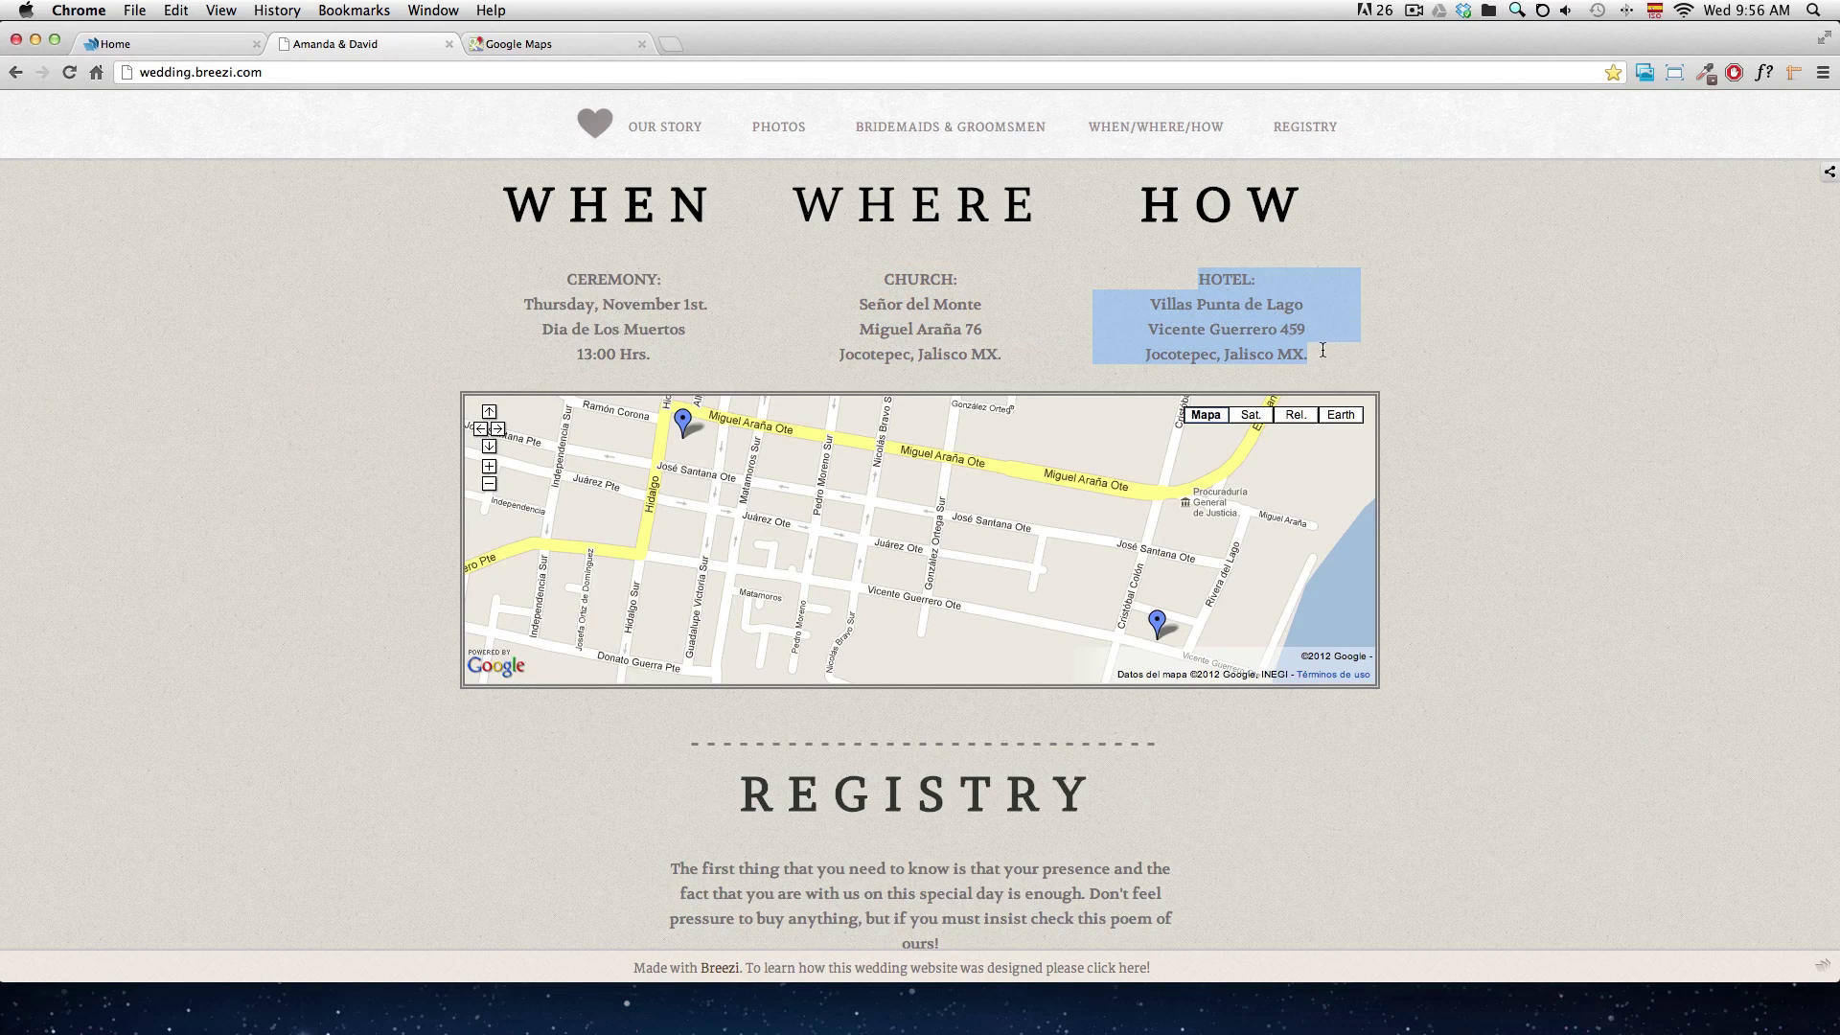
- Back on the wedding site being edited, duplicate the church text block and move the copy into the footer row's third column
left_click(247, 43)
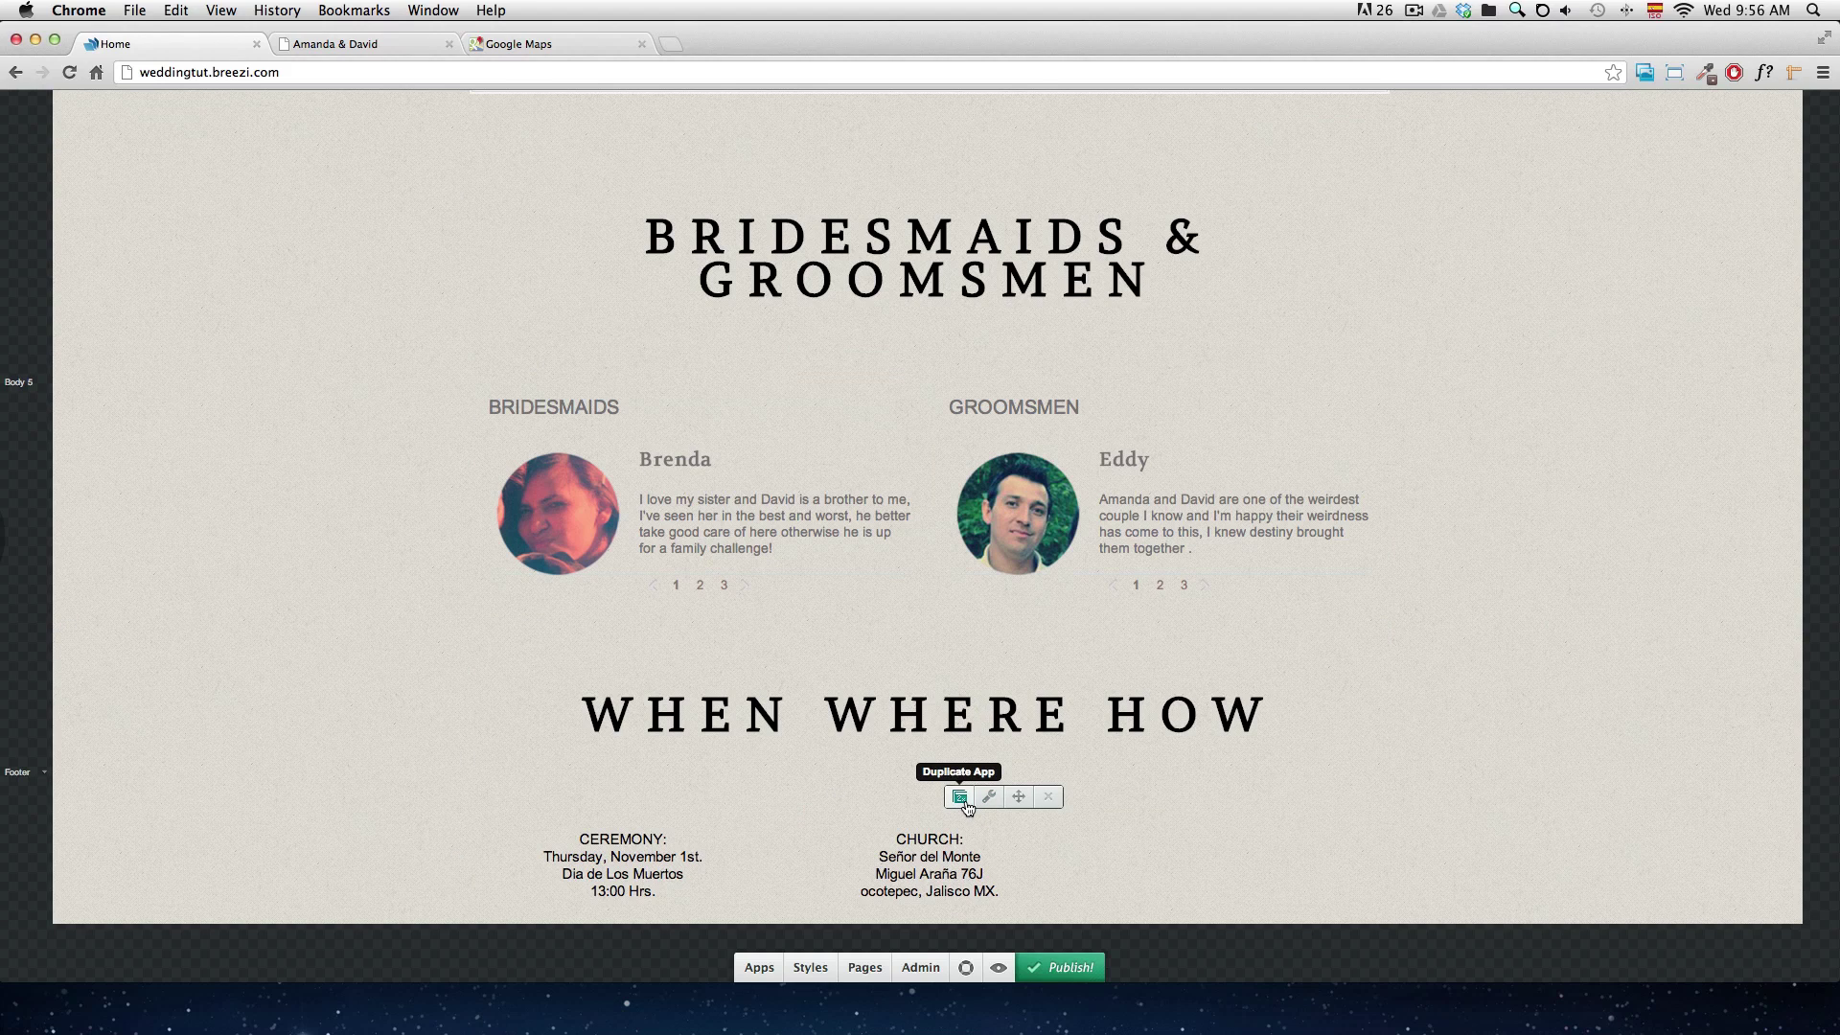
left_click(961, 798)
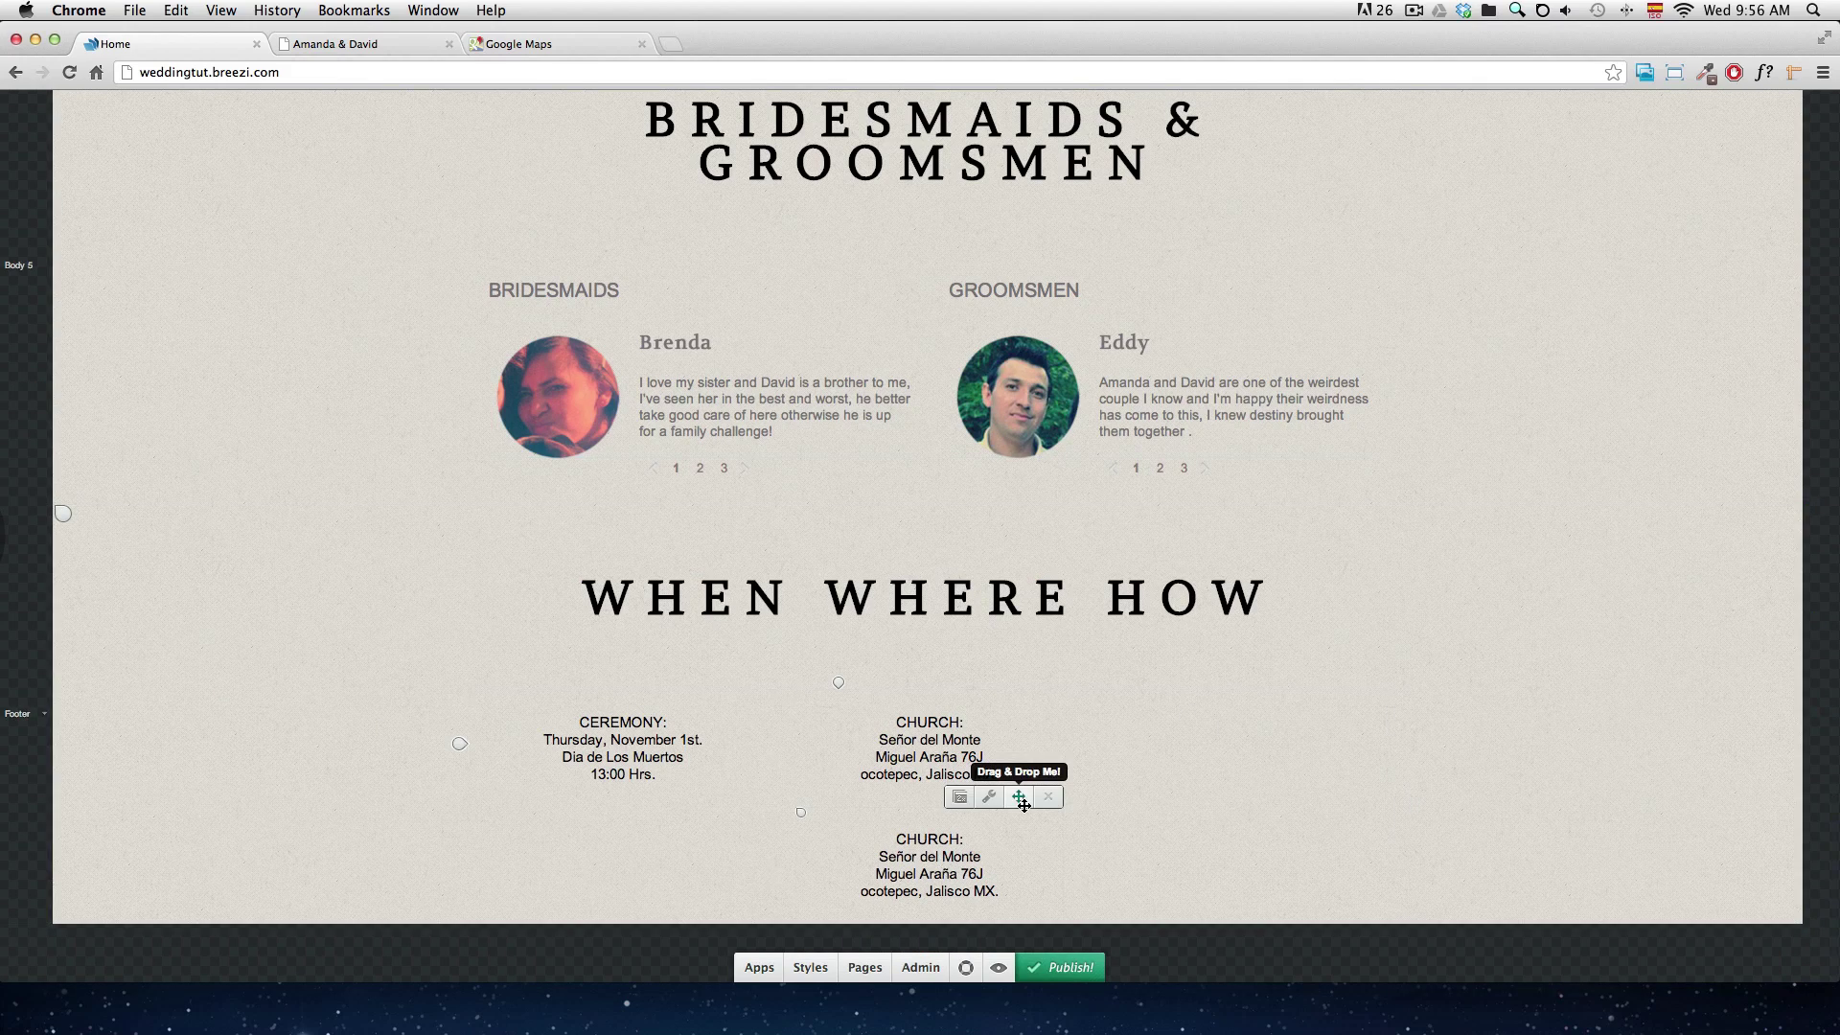
left_click_drag(1121, 791, 1132, 792)
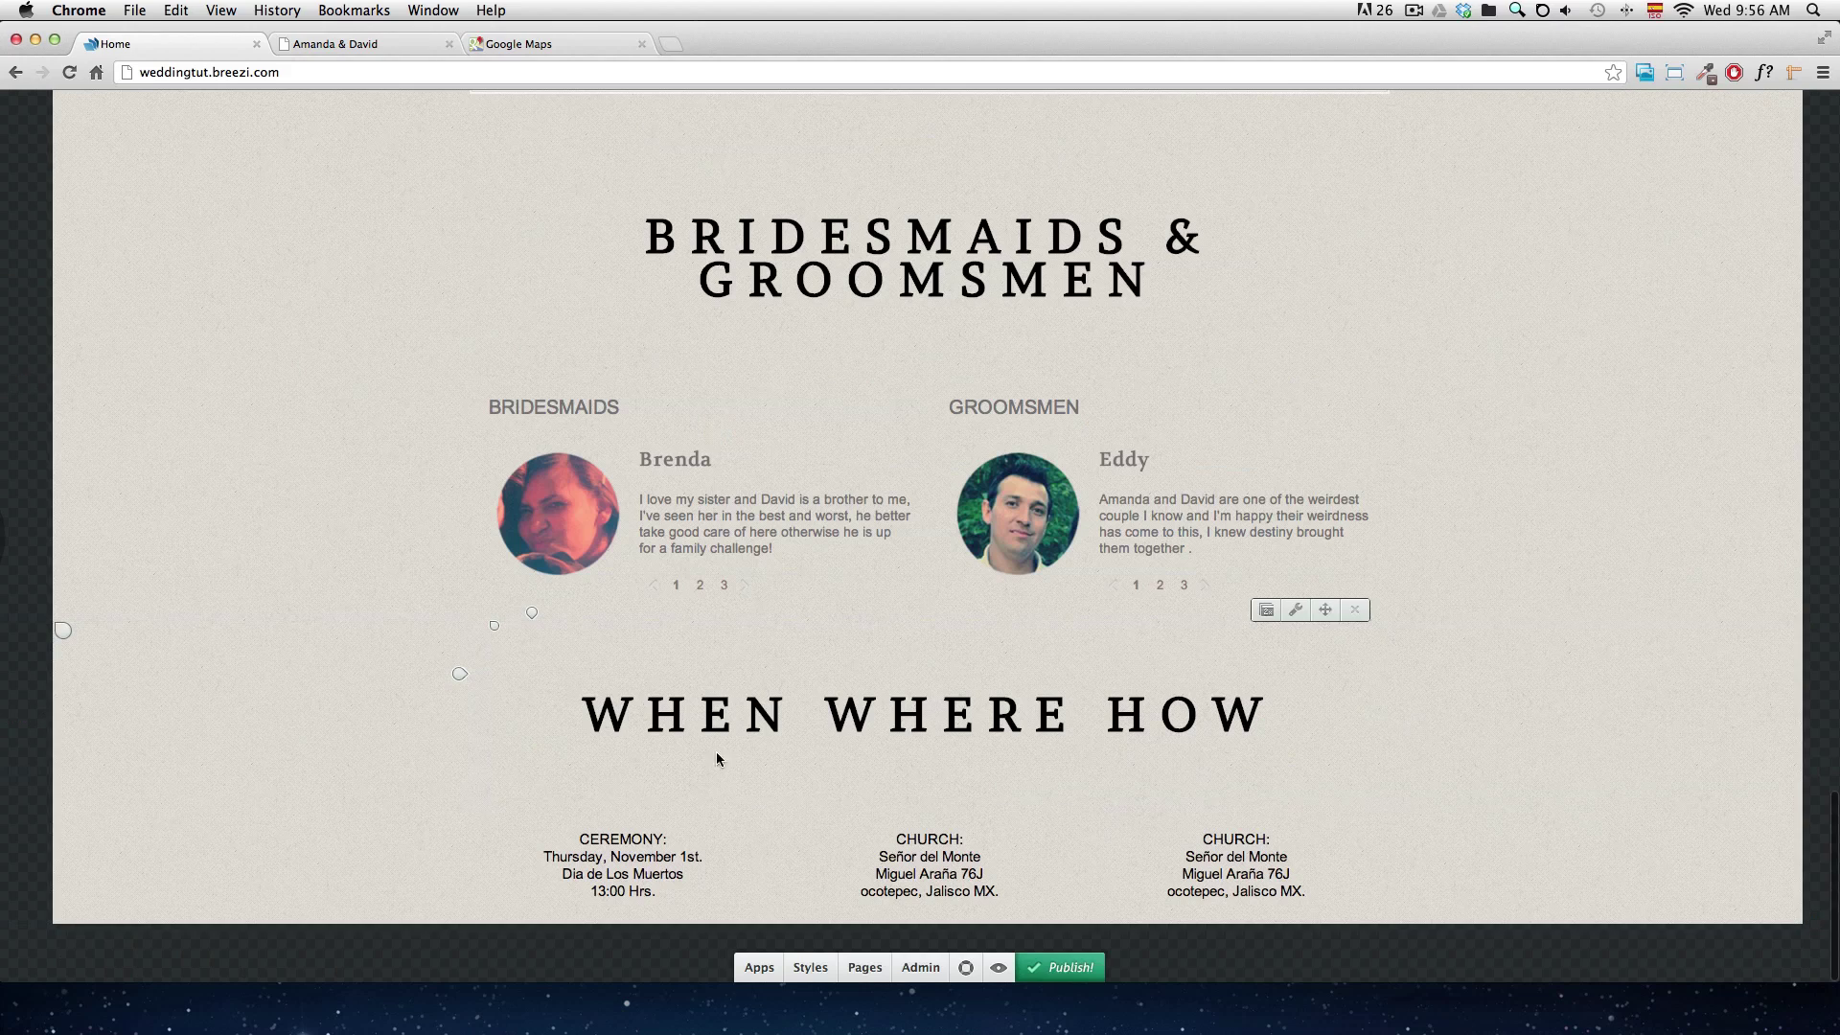
- Set the footer block's top and bottom spacing to 50 px each and close its settings
left_click(63, 629)
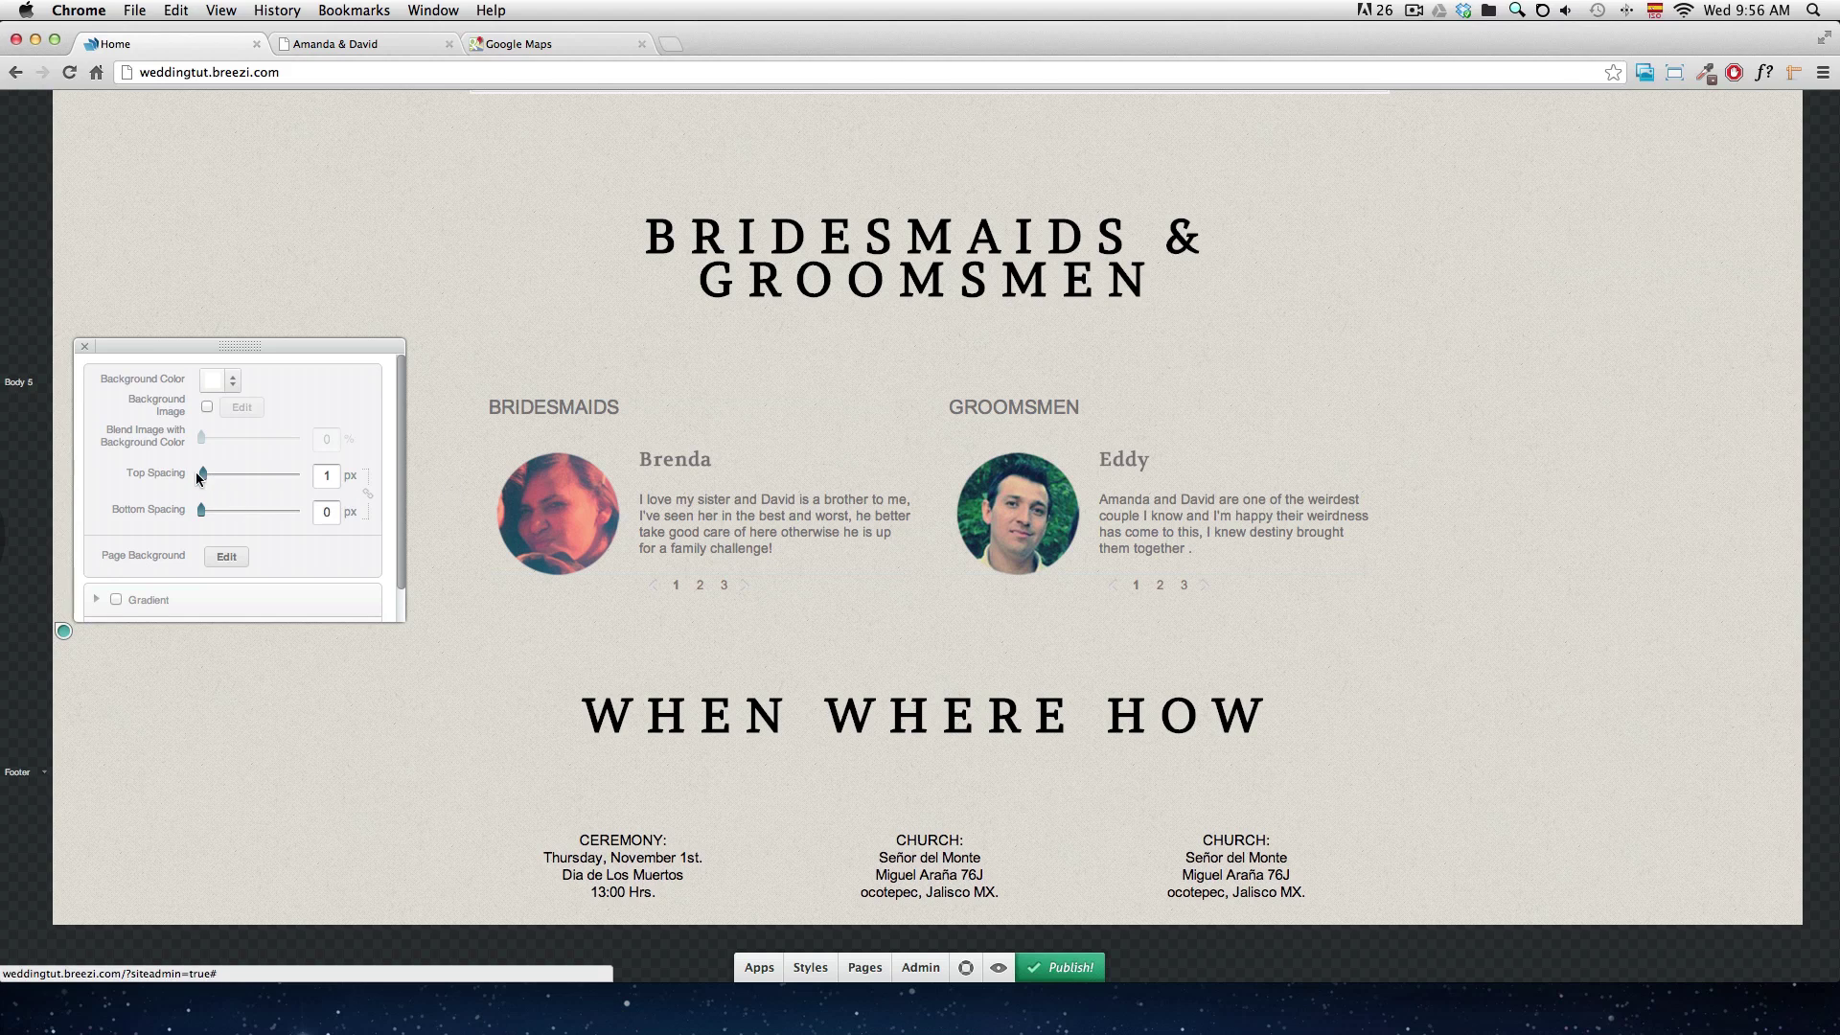
left_click_drag(203, 474, 357, 482)
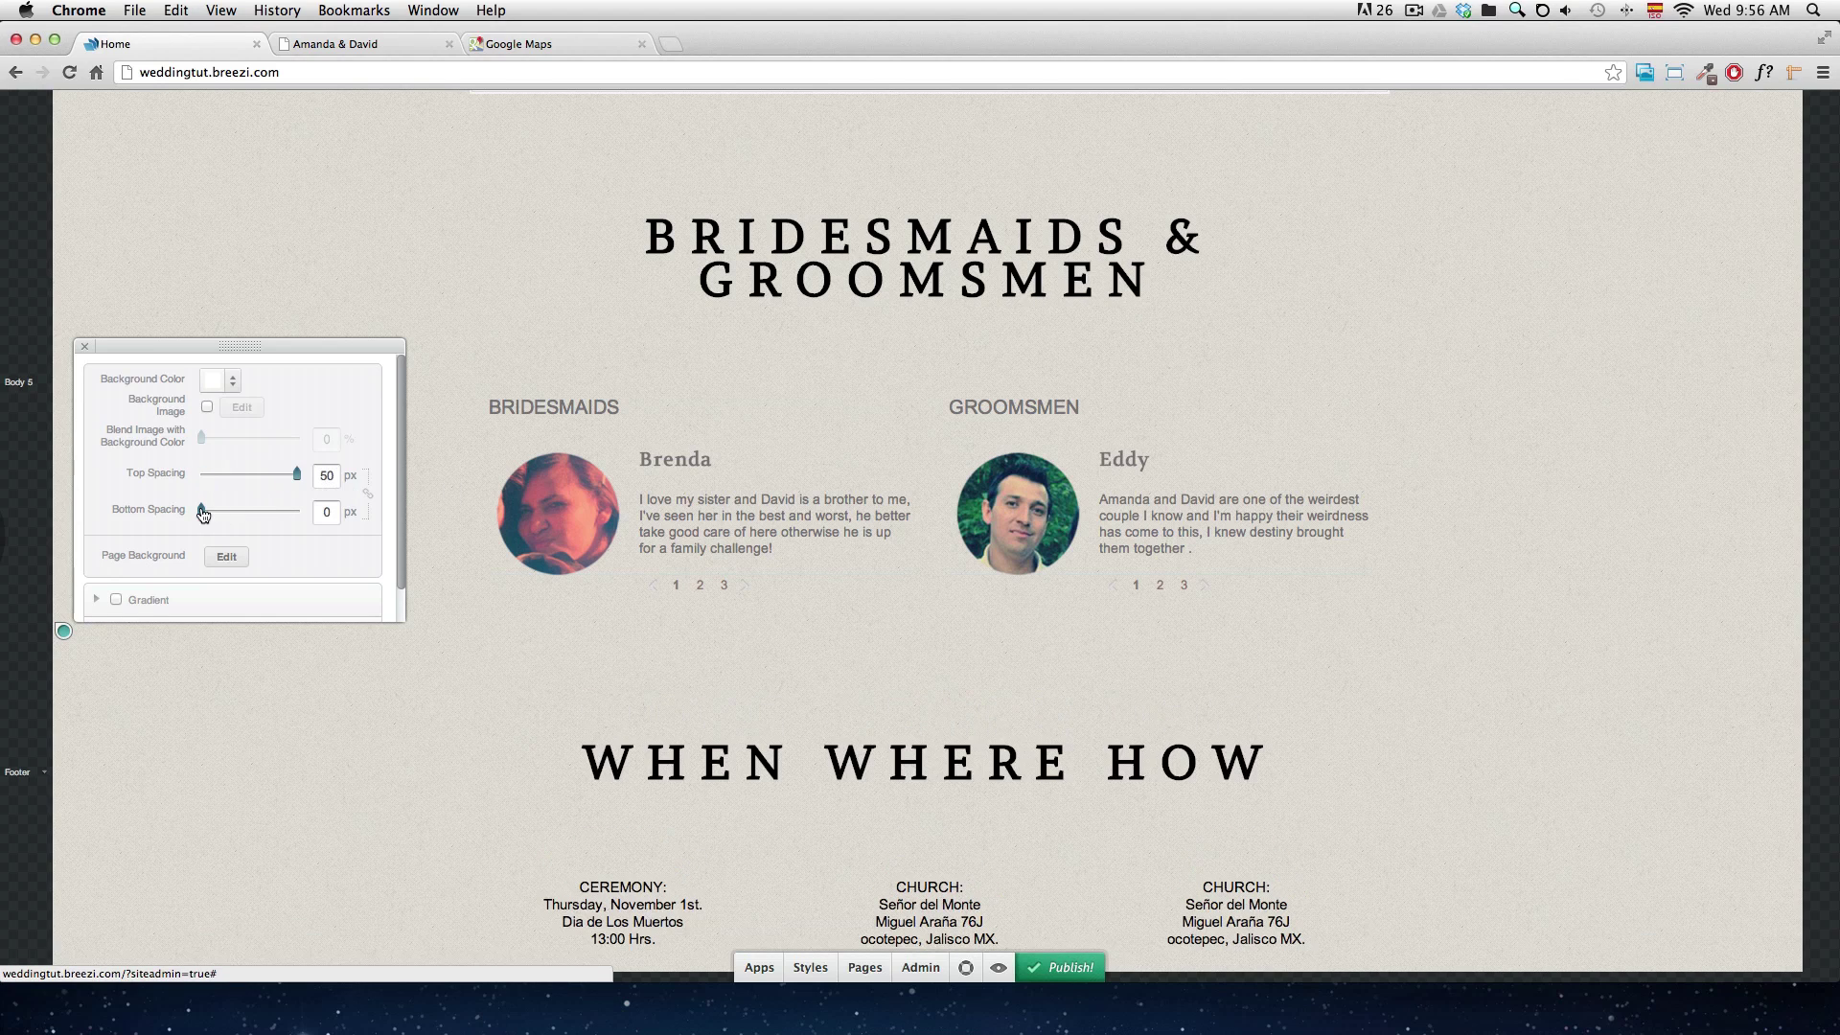
left_click_drag(202, 514, 456, 521)
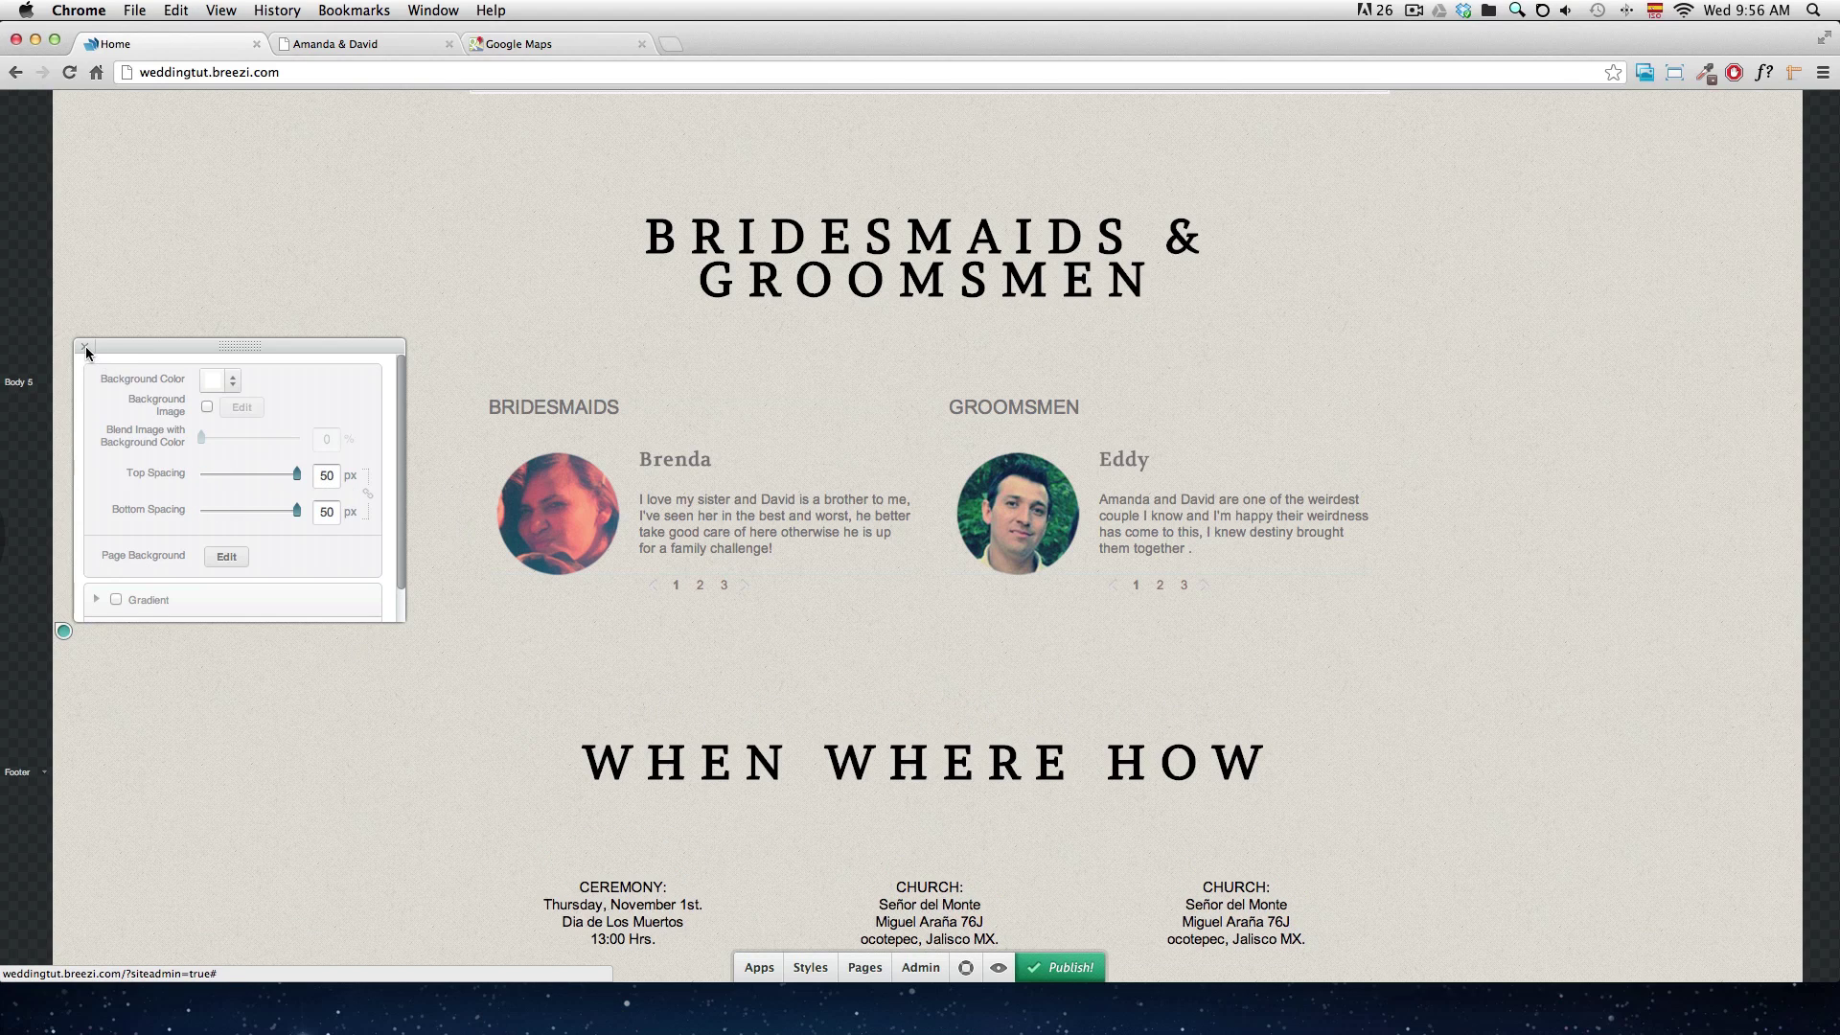
left_click(1178, 787)
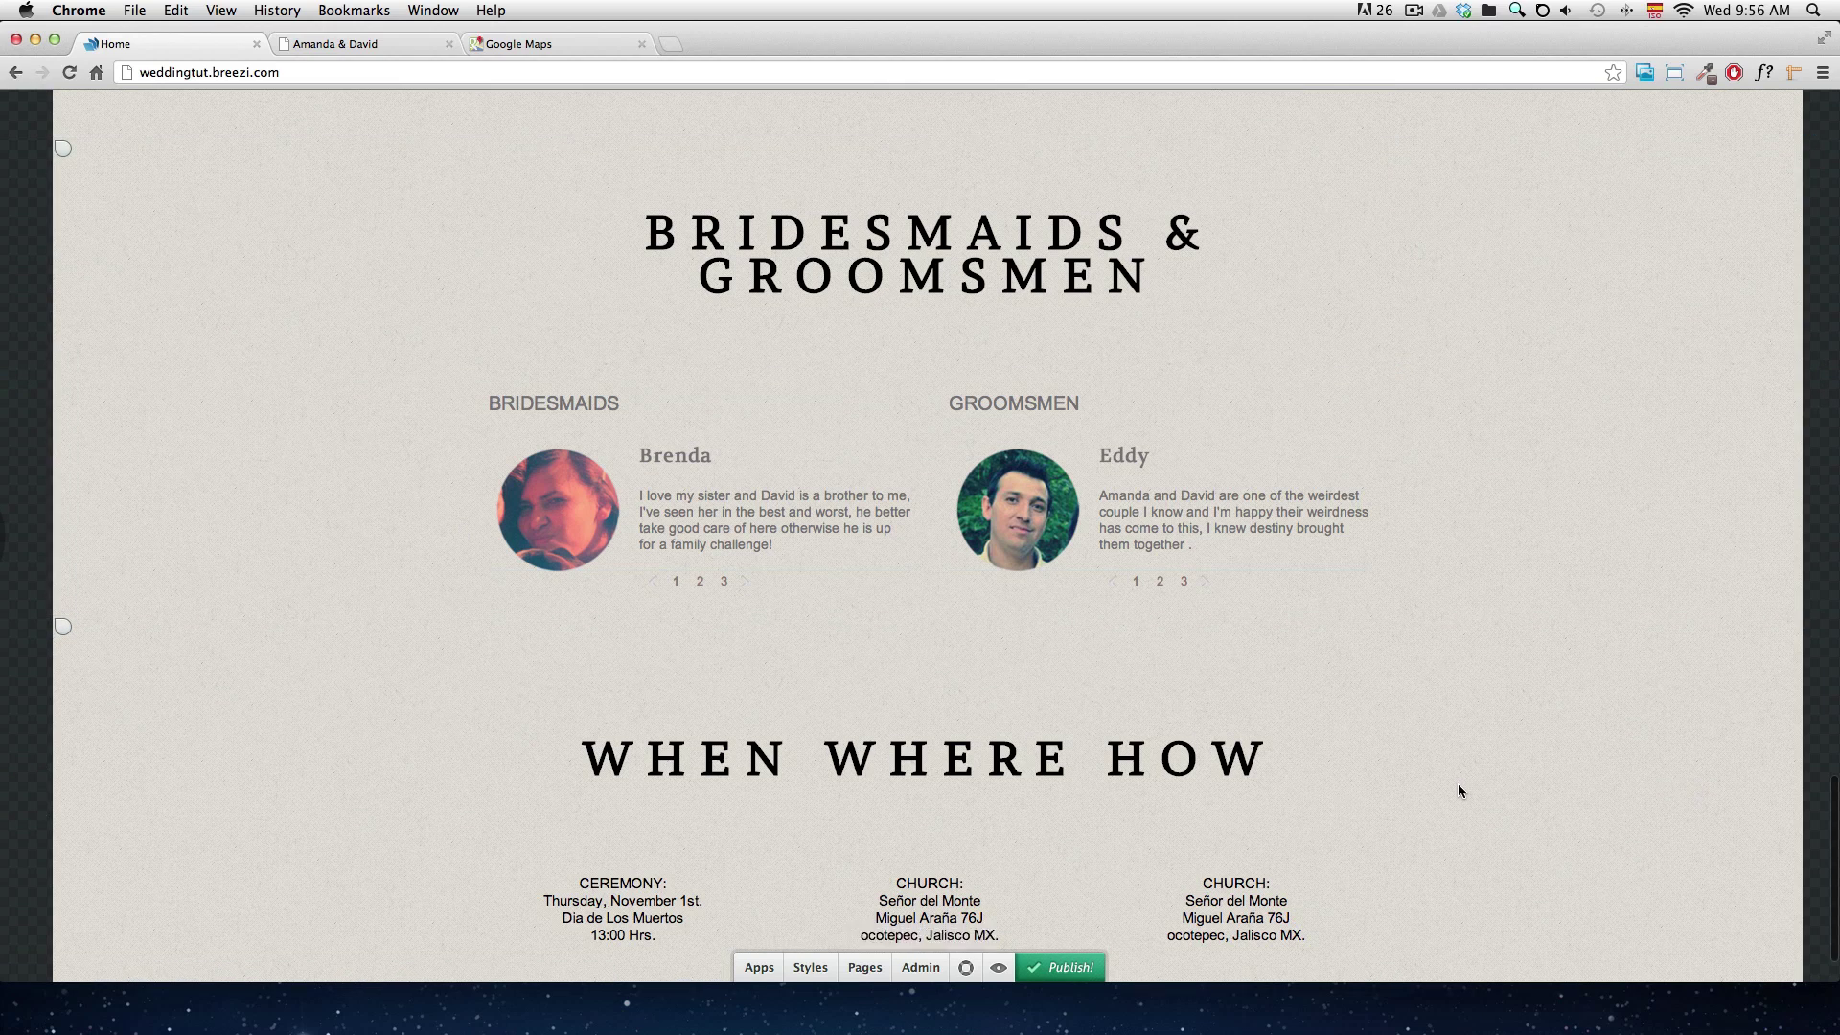
- Replace the duplicated church text in the third column with the copied hotel details
scroll(1458, 784, "down", 2)
triple_click(1243, 813)
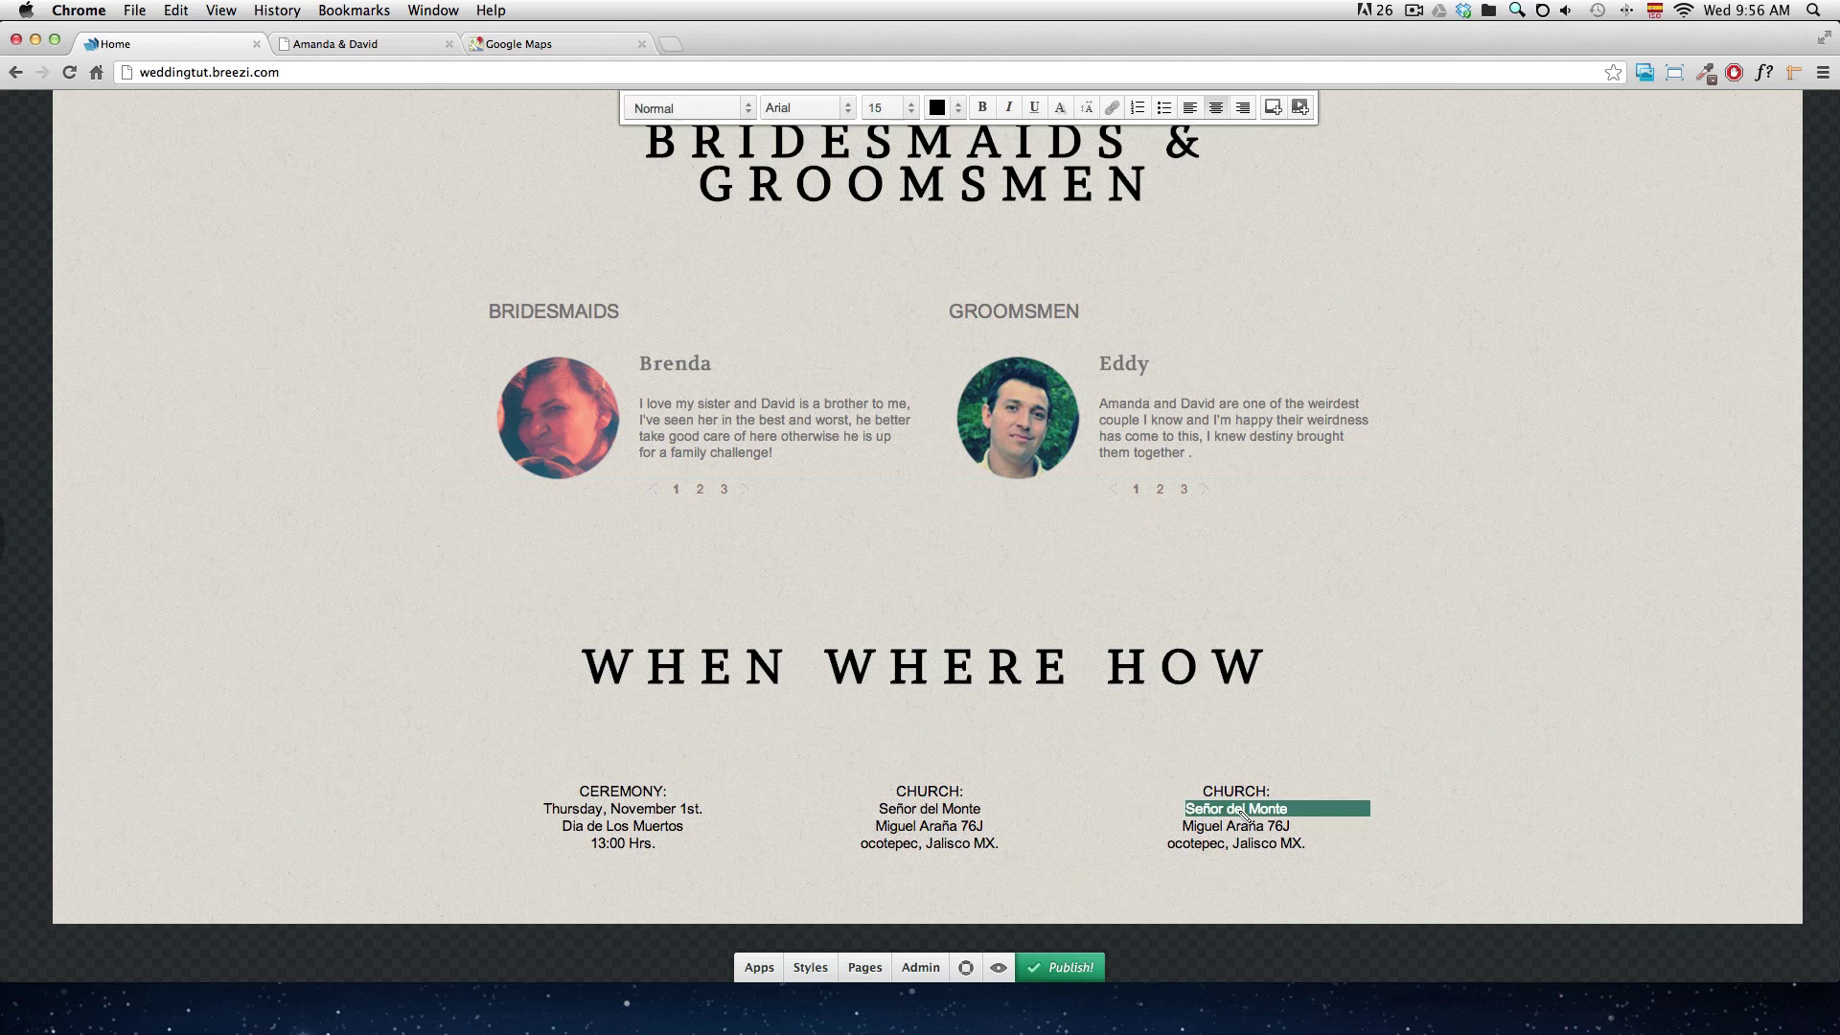
left_click(1210, 800)
left_click_drag(1205, 787, 1316, 838)
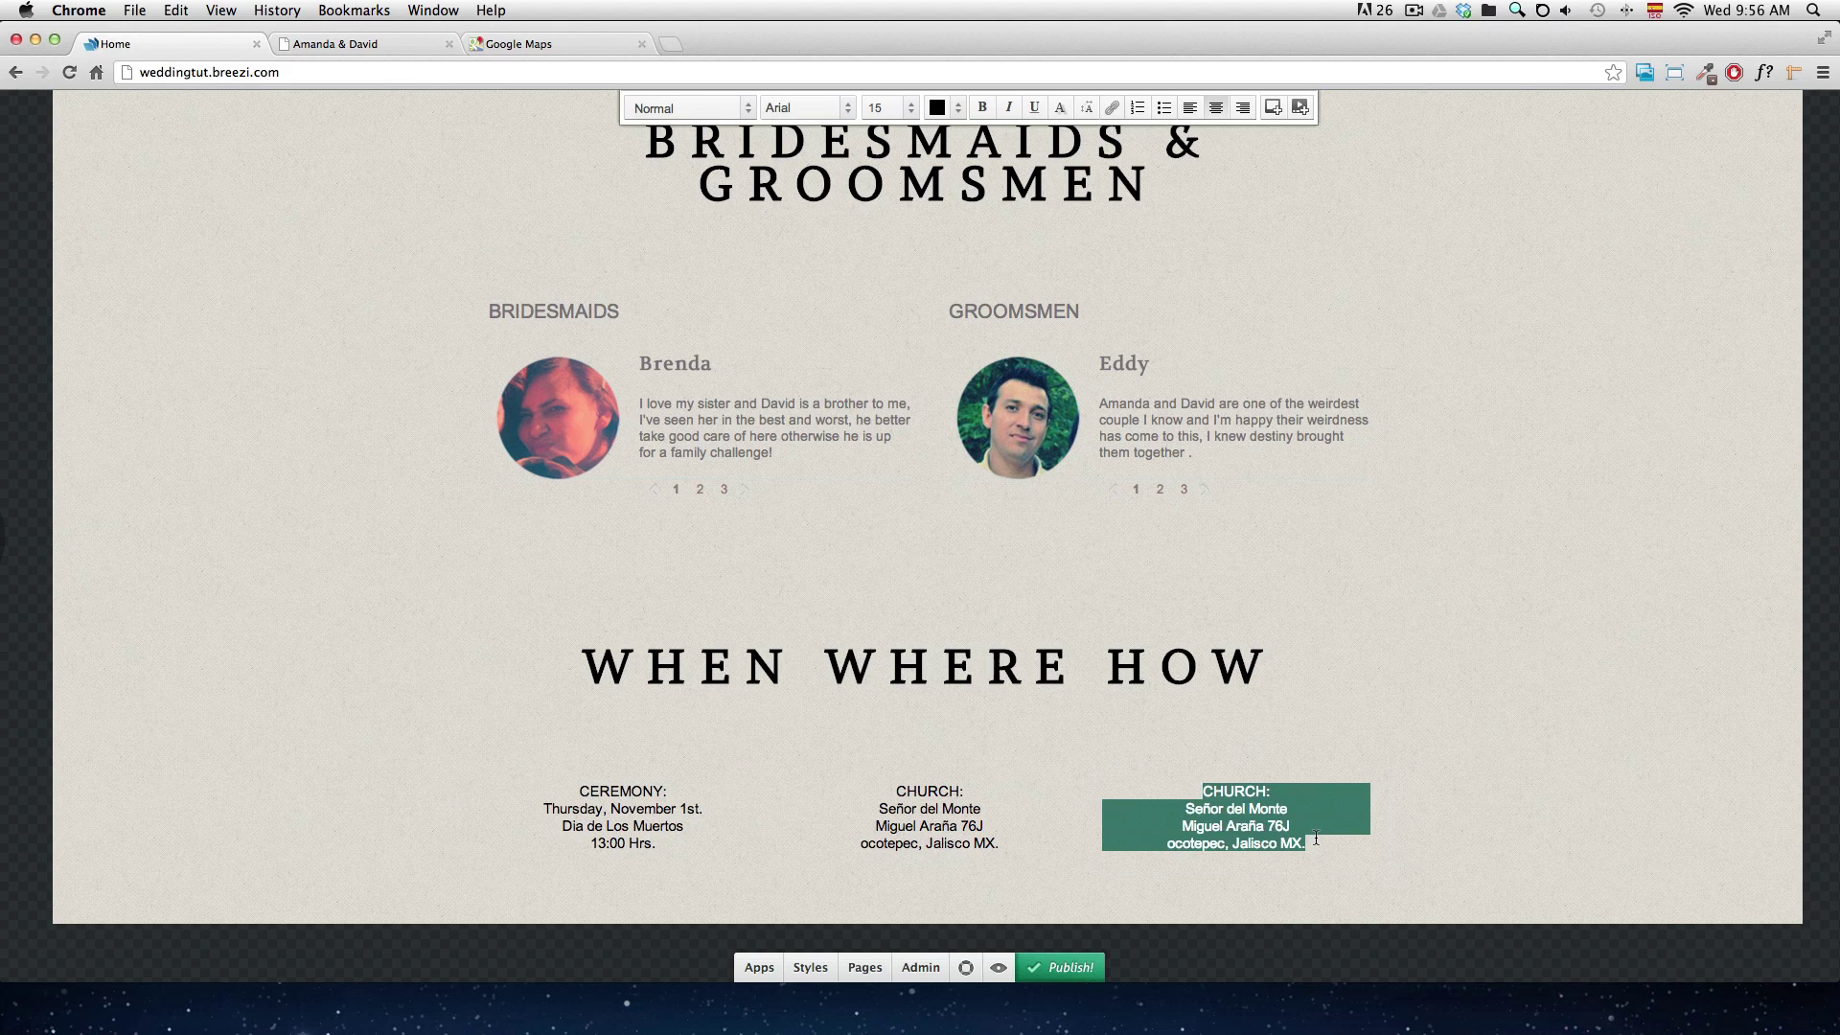
type("HOTEL:Villas Punta de LagoVicente Guerrero 459Jocotepec, Jalisco MX.")
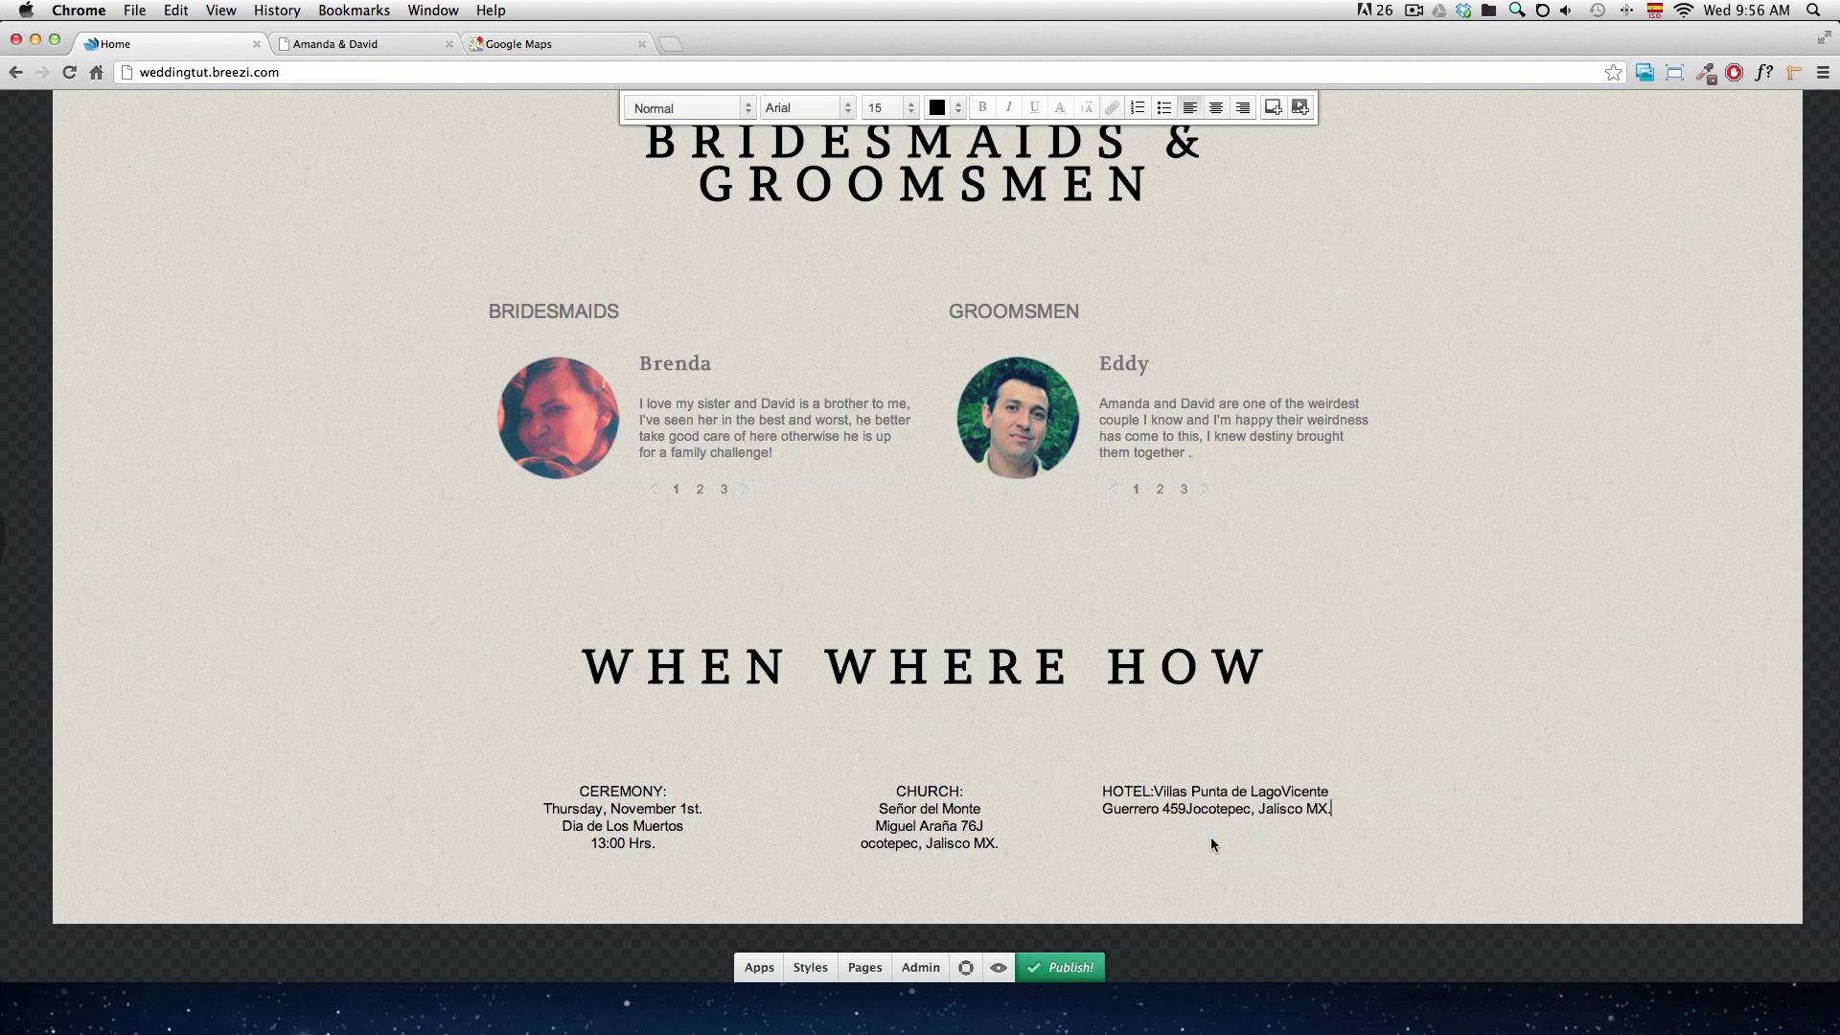
- Break the pasted hotel text into four lines: the "HOTEL:" label, "Villas Punta de Lago", the street address and the town
left_click(1165, 793)
key("Return")
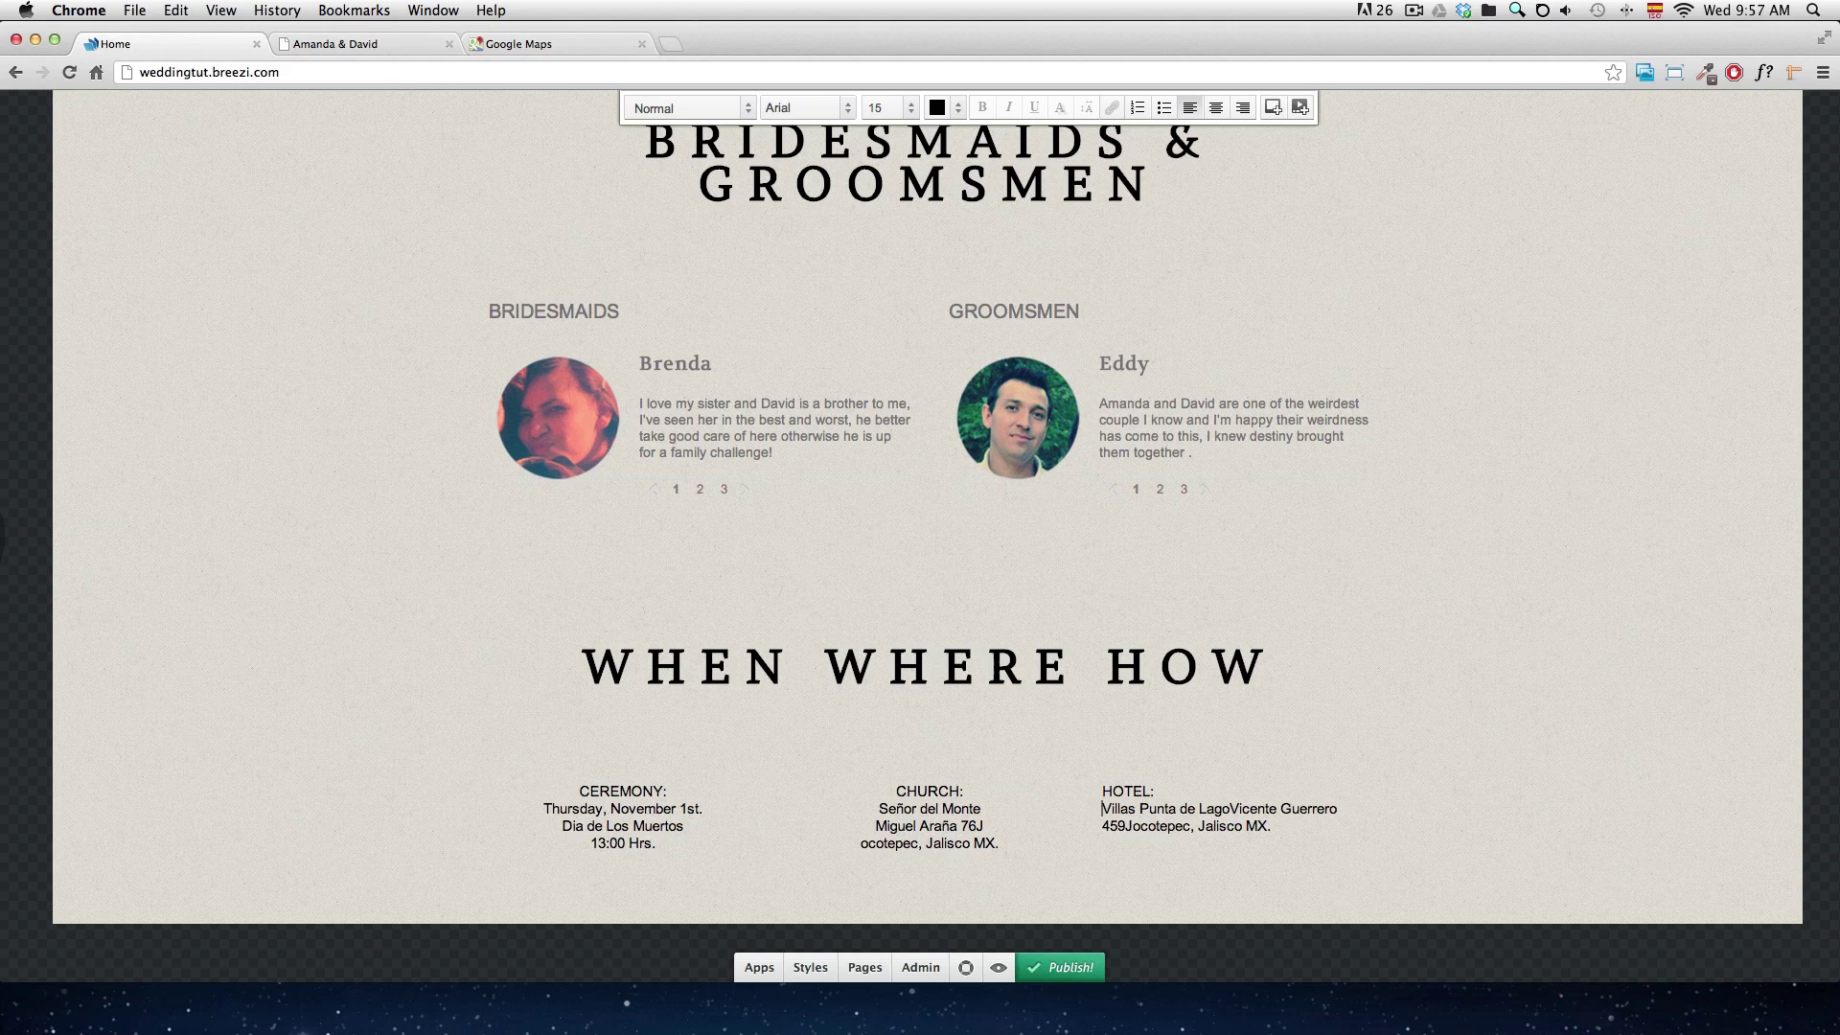
key("Right")
key("Right")
key("Right")
key("Right")
key("Right")
key("Right")
key("Right")
key("Right")
key("Right")
key("Right")
key("Right")
key("Right")
key("Right")
key("Right")
key("Right")
key("Right")
key("Right")
key("Right")
key("Right")
key("Right")
key("Return")
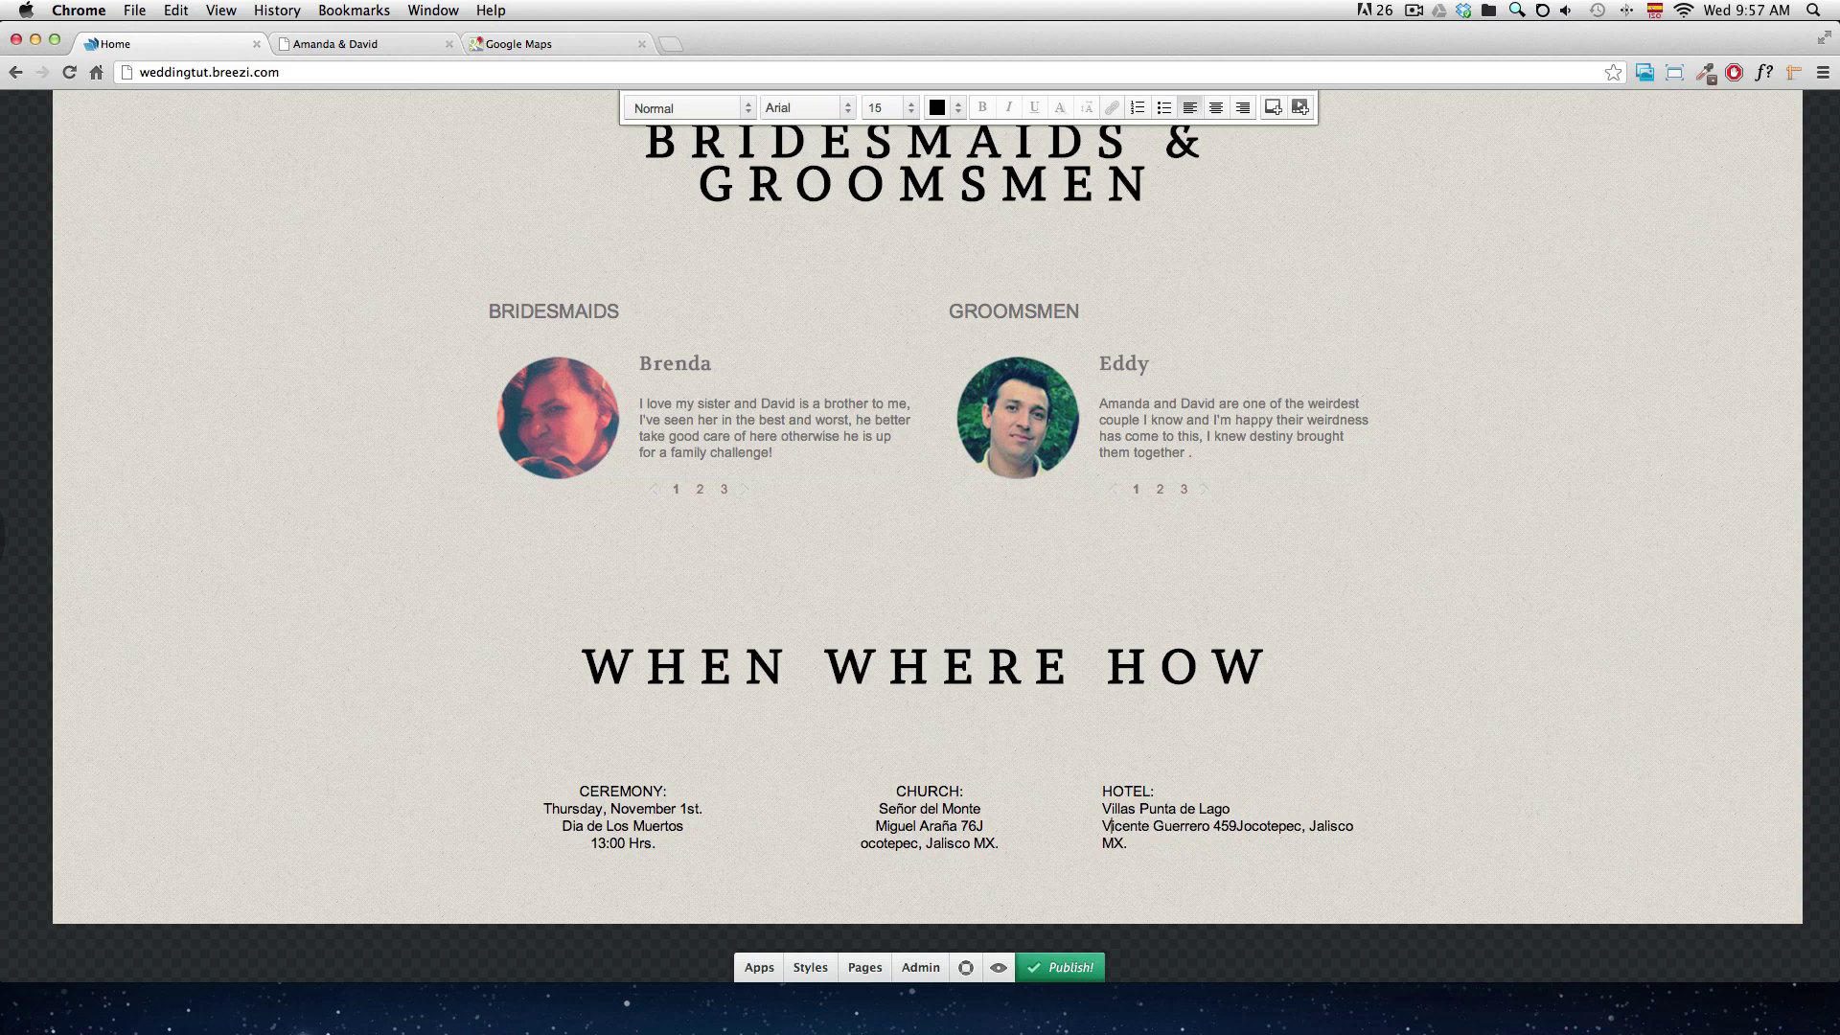
key("Right")
key("Right")
key("Right")
key("Right")
key("Right")
key("Right")
key("Right")
key("Right")
key("Right")
key("Right")
key("Right")
key("Right")
key("Right")
key("Right")
key("Right")
key("Right")
key("Right")
key("Right")
key("Right")
key("Right")
key("Return")
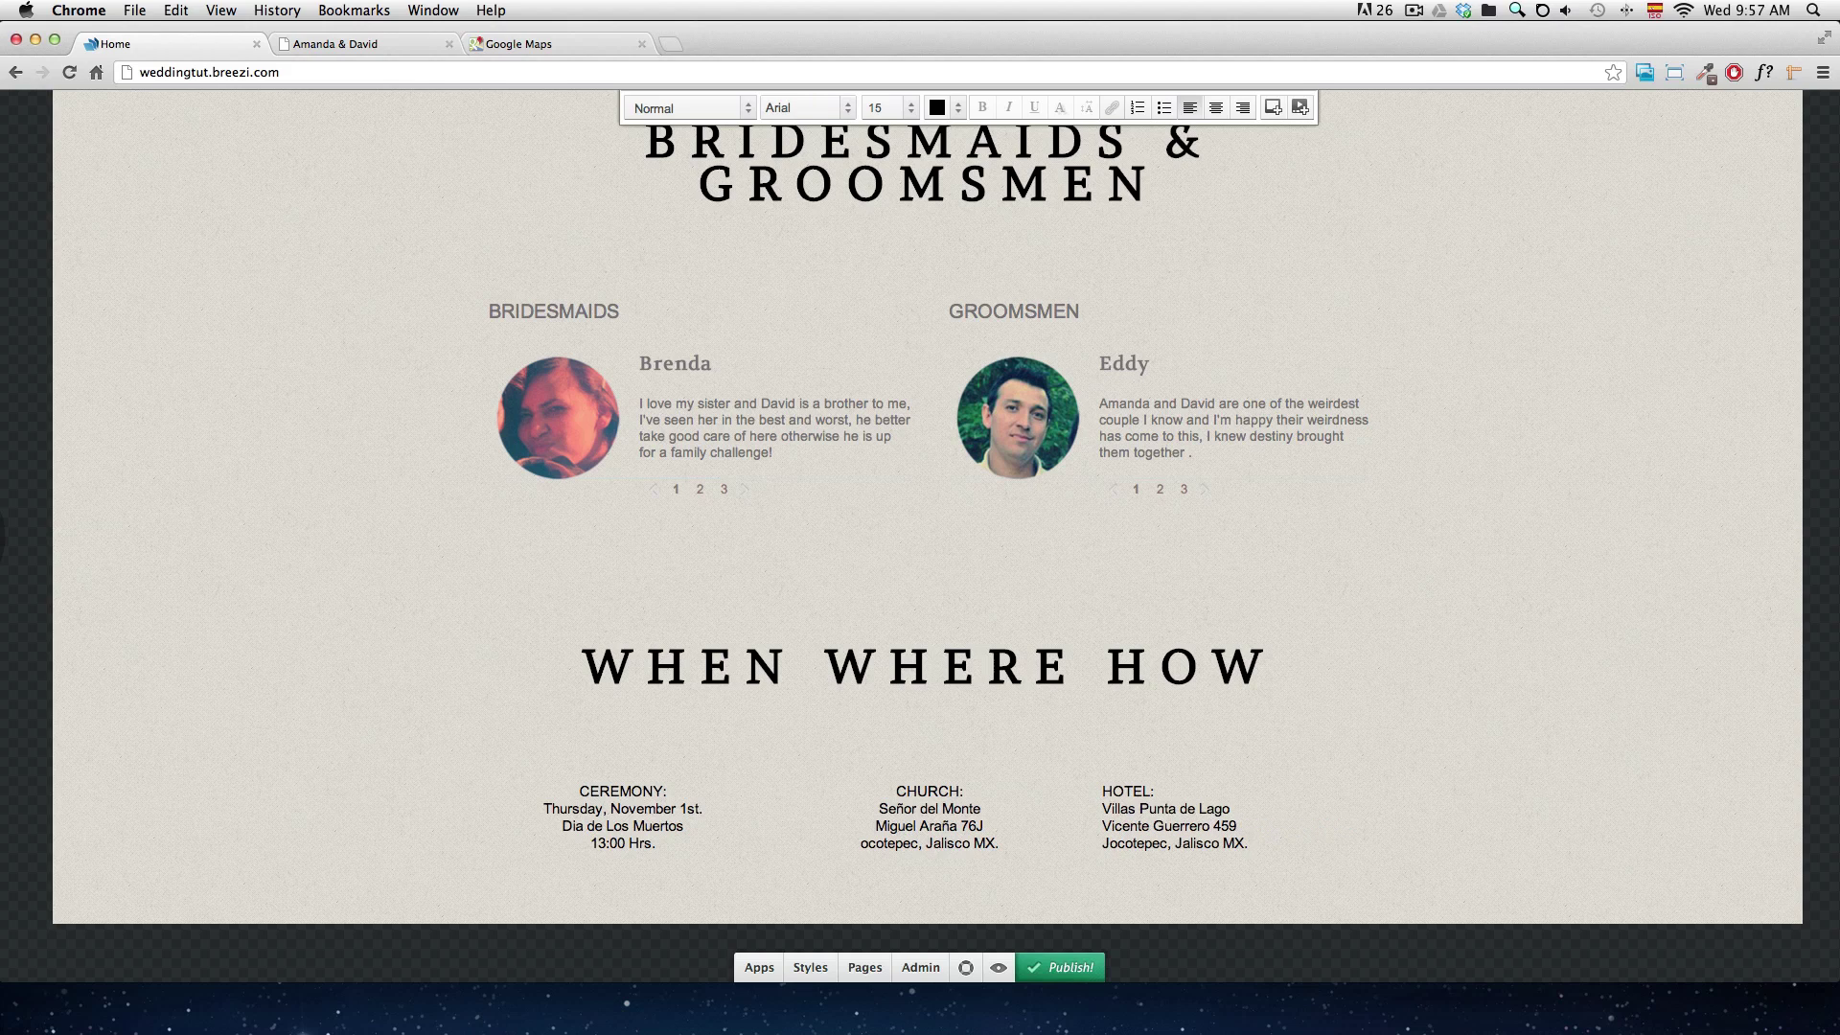
- Center-align all four lines of the hotel text and finish editing the block
left_click_drag(1256, 855, 1236, 536)
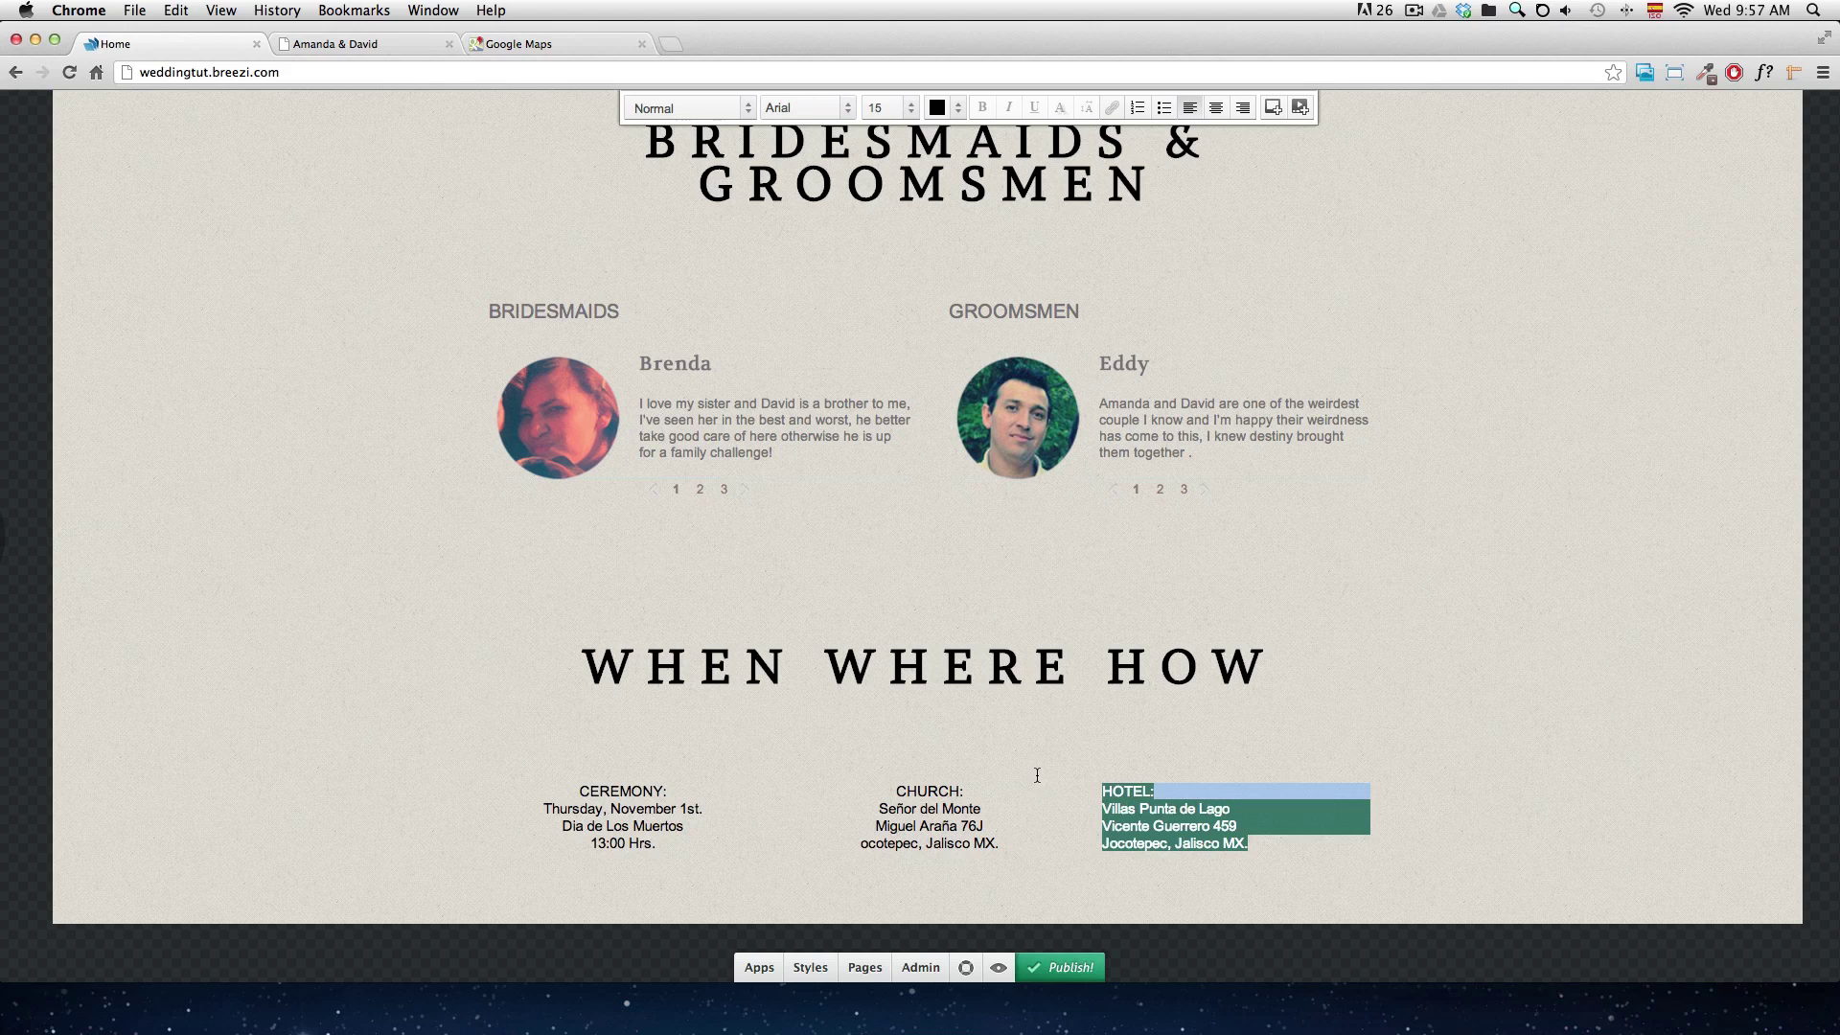
left_click(1215, 115)
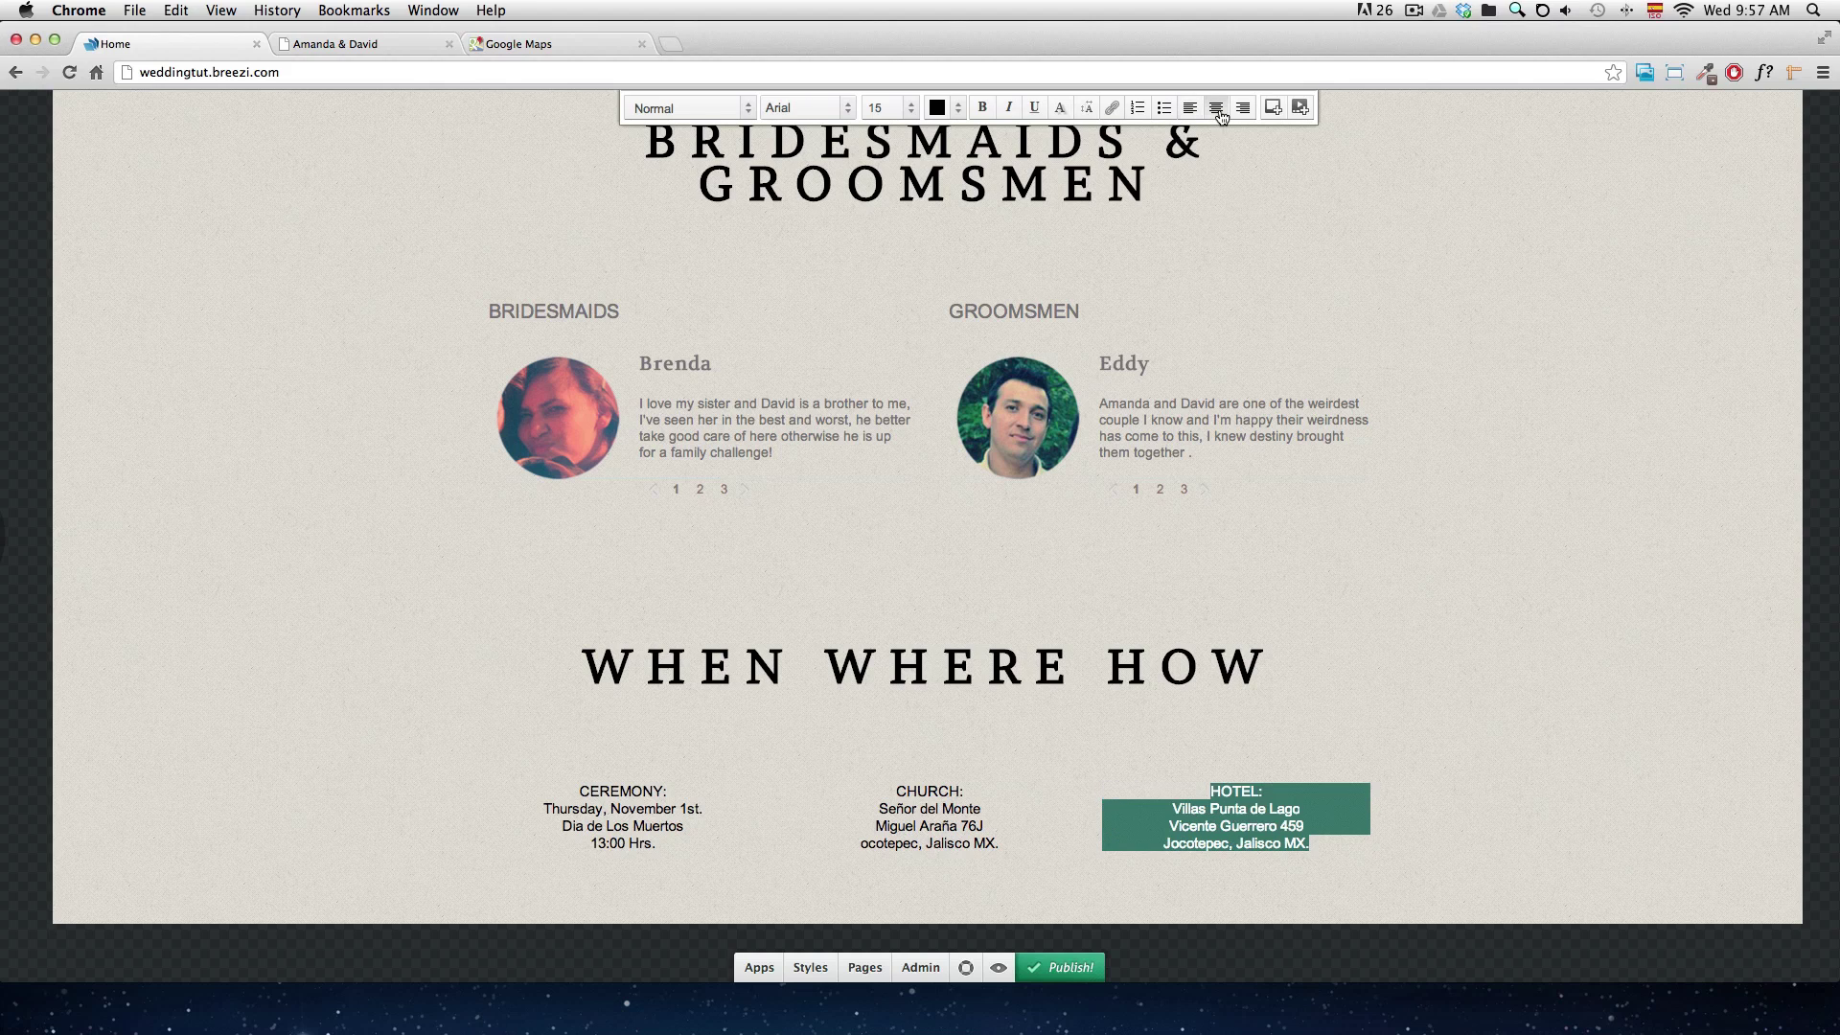
left_click(240, 611)
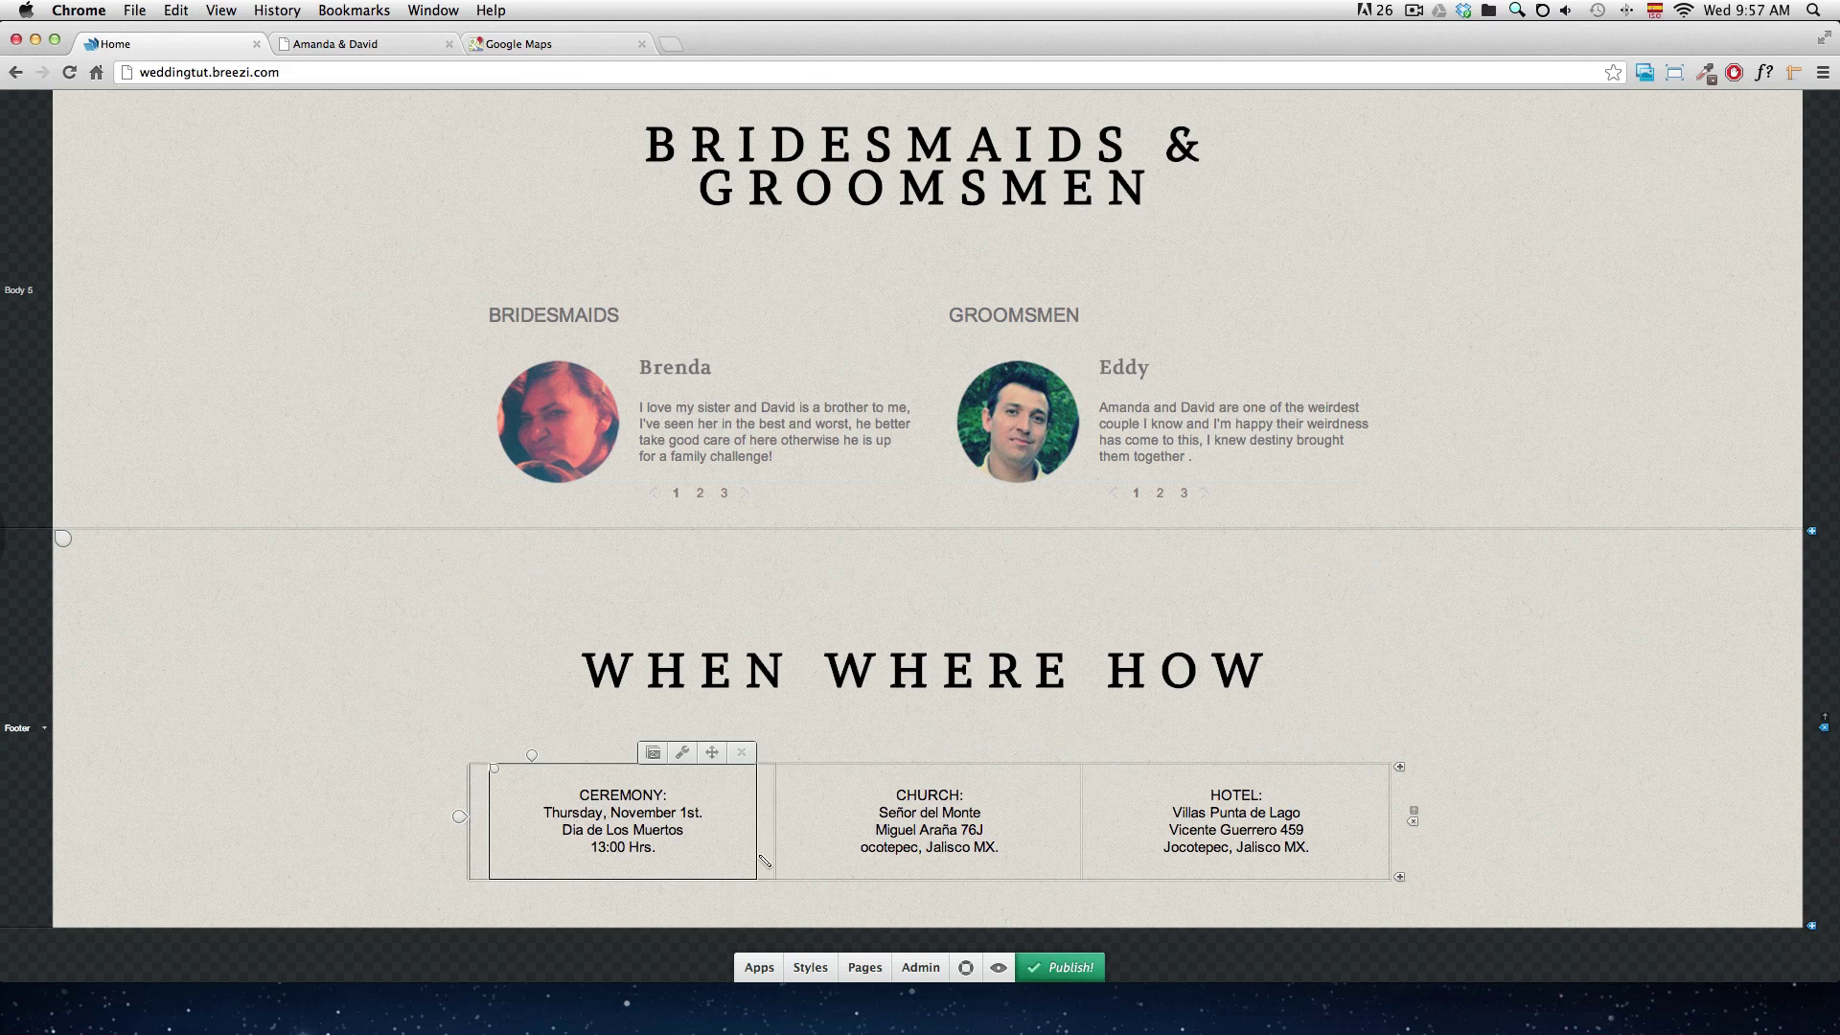
- Examine the footer's text style settings and the available font families, then close the style settings
left_click(798, 970)
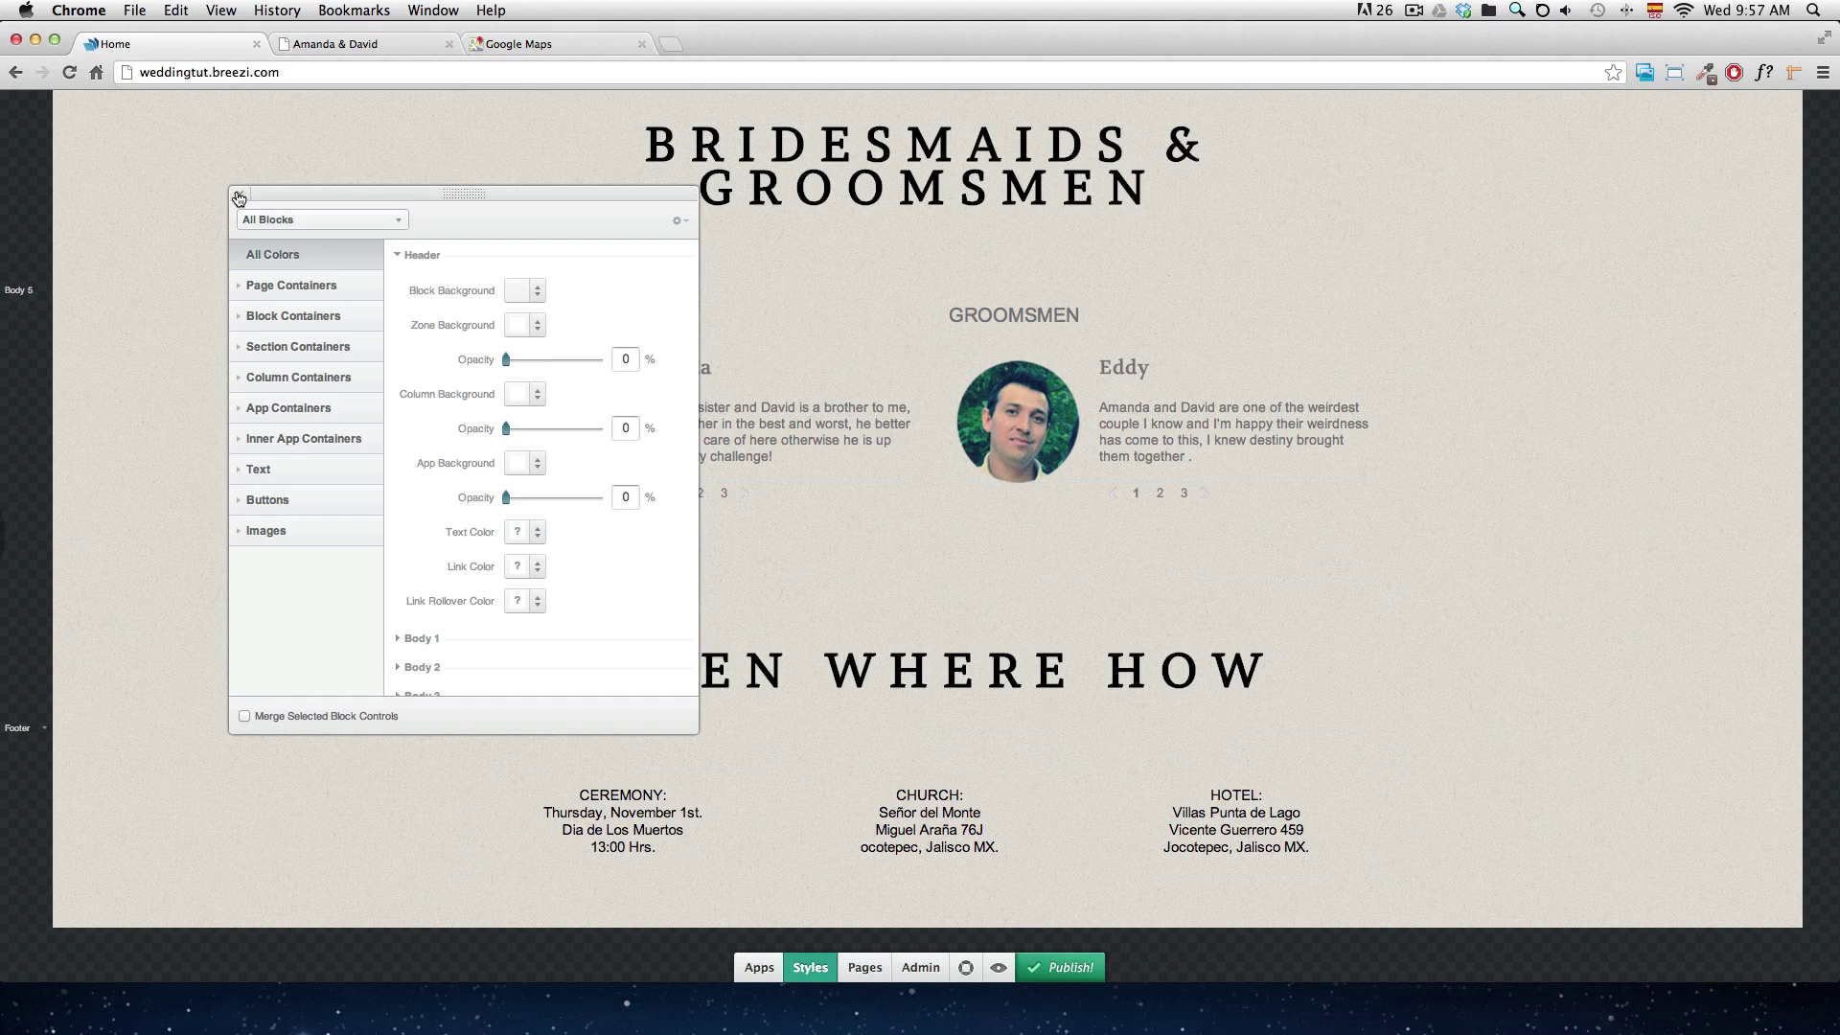
left_click_drag(464, 195, 326, 178)
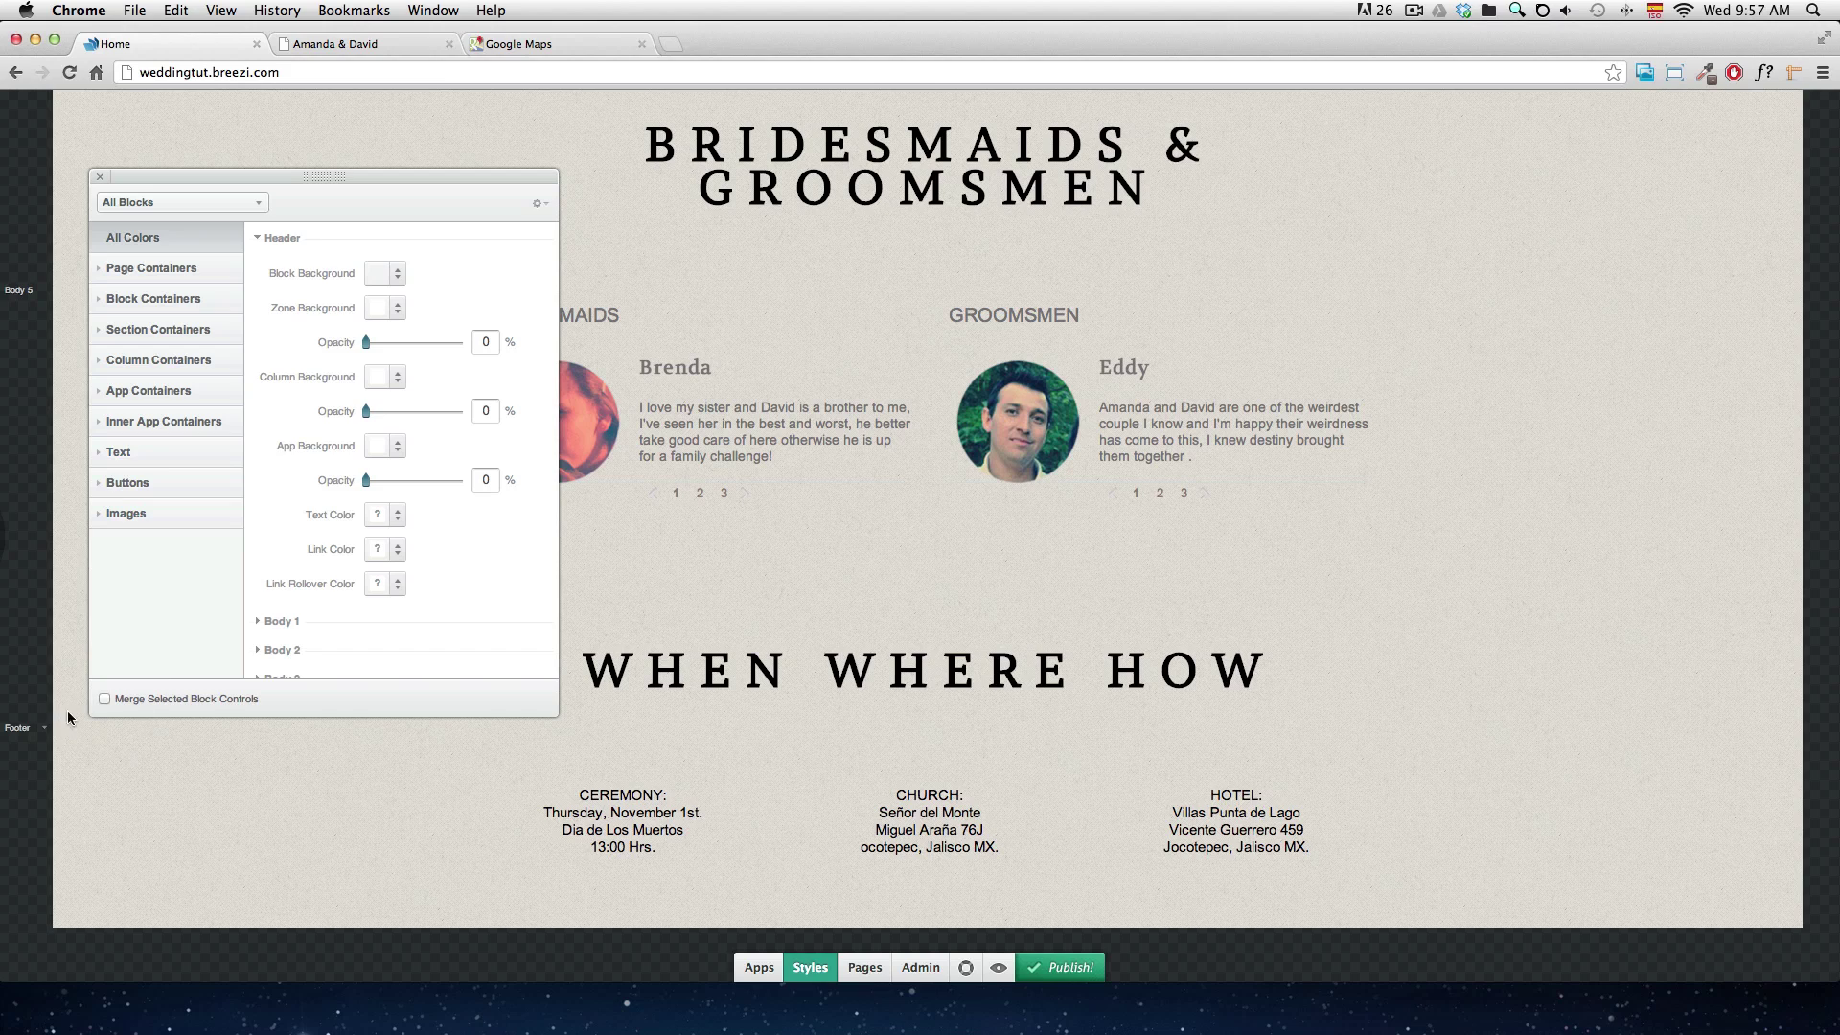
left_click(139, 462)
scroll(273, 656, "down", 2)
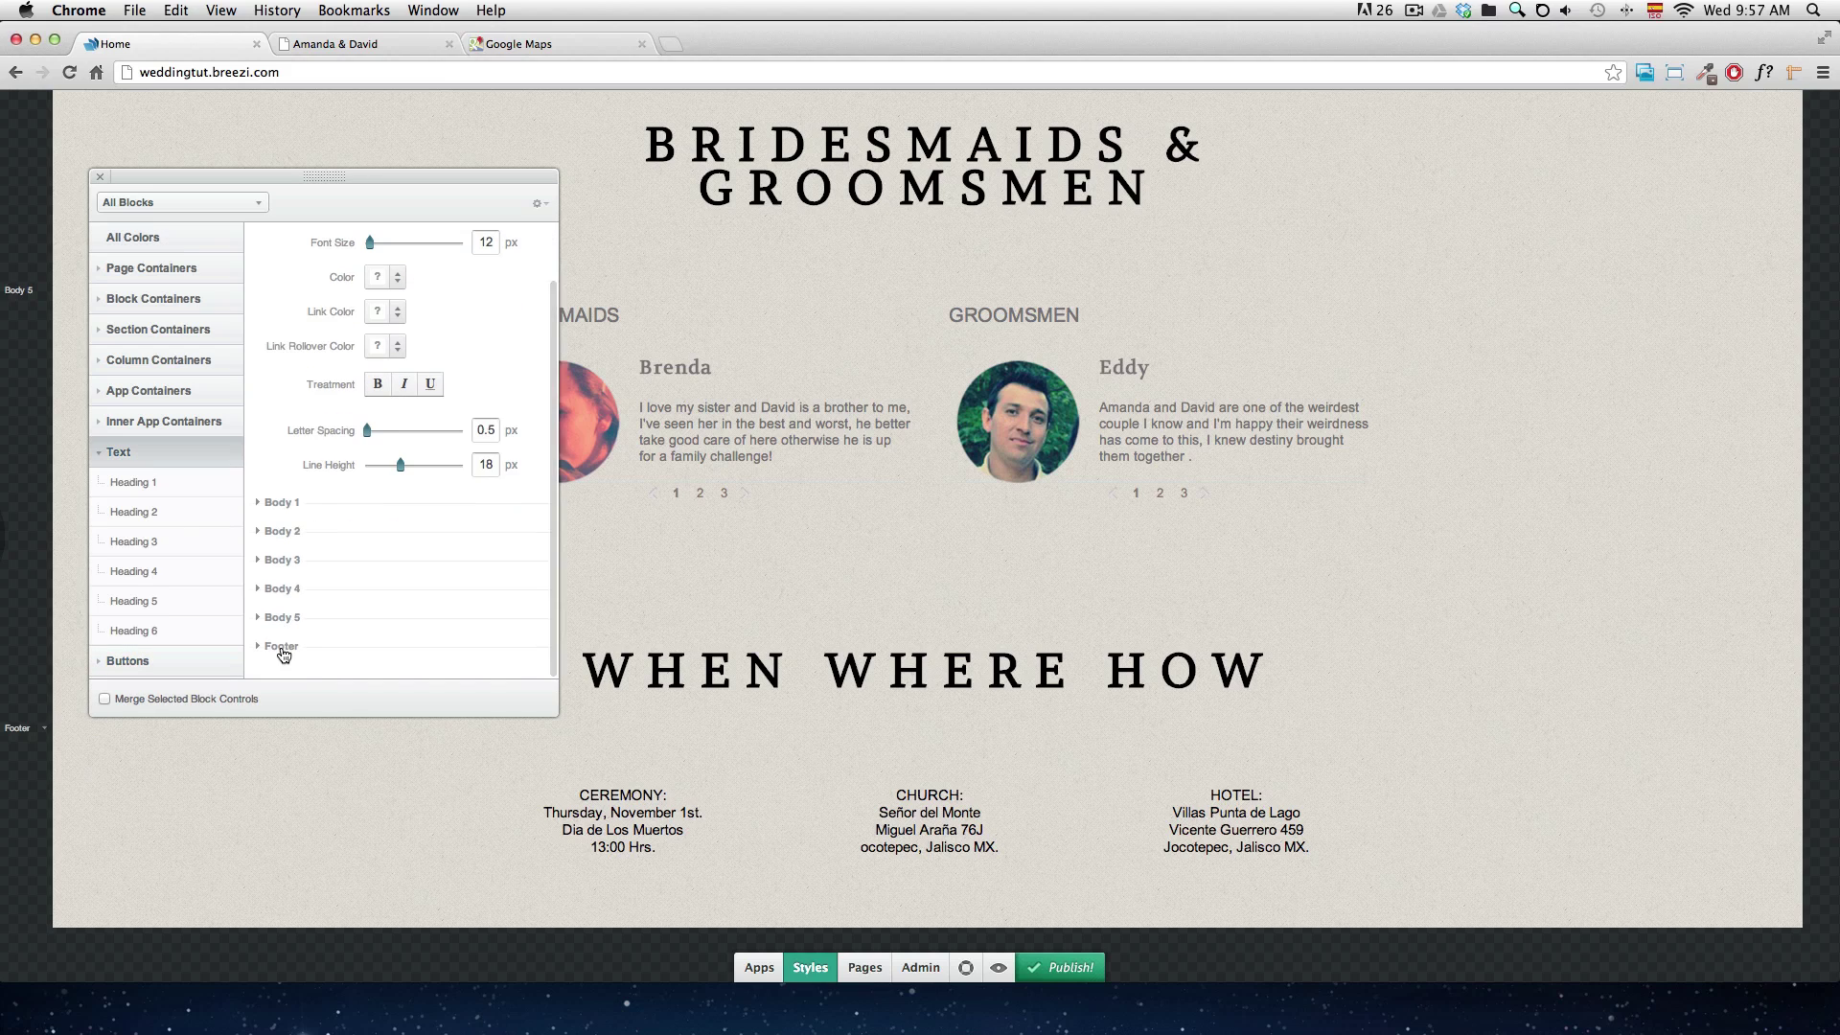
left_click(281, 647)
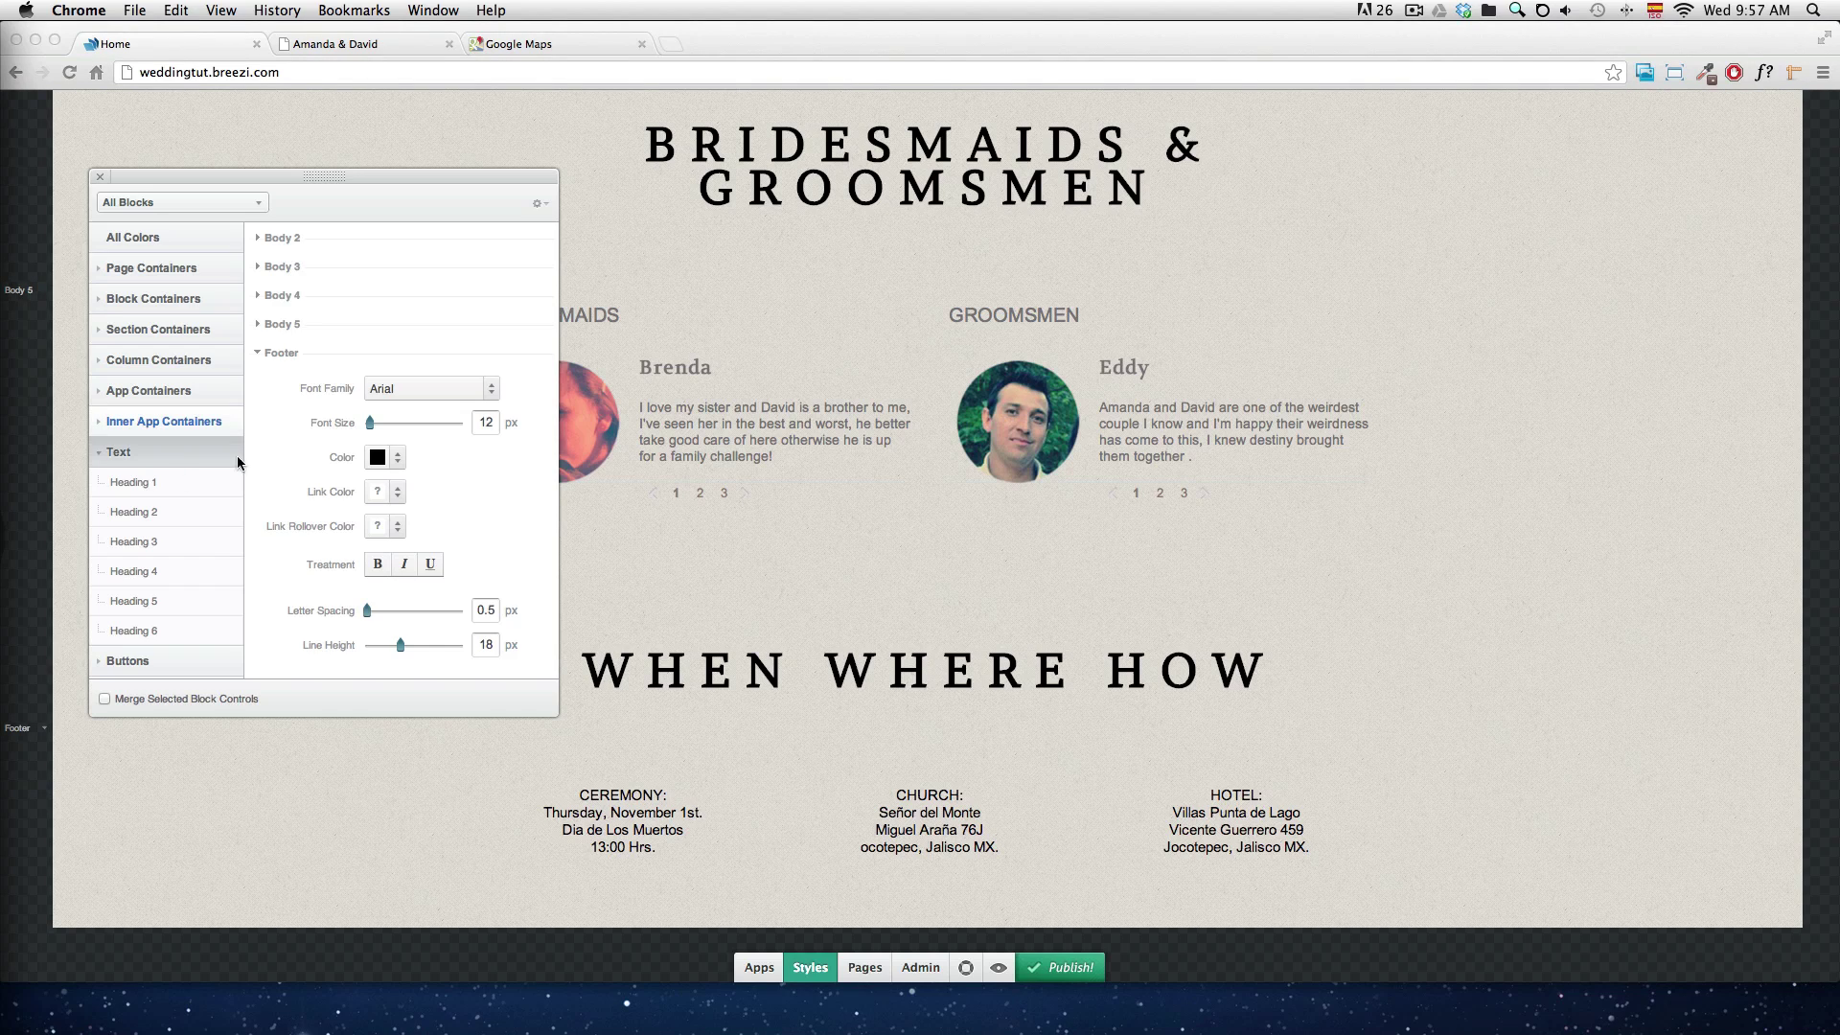
left_click(493, 391)
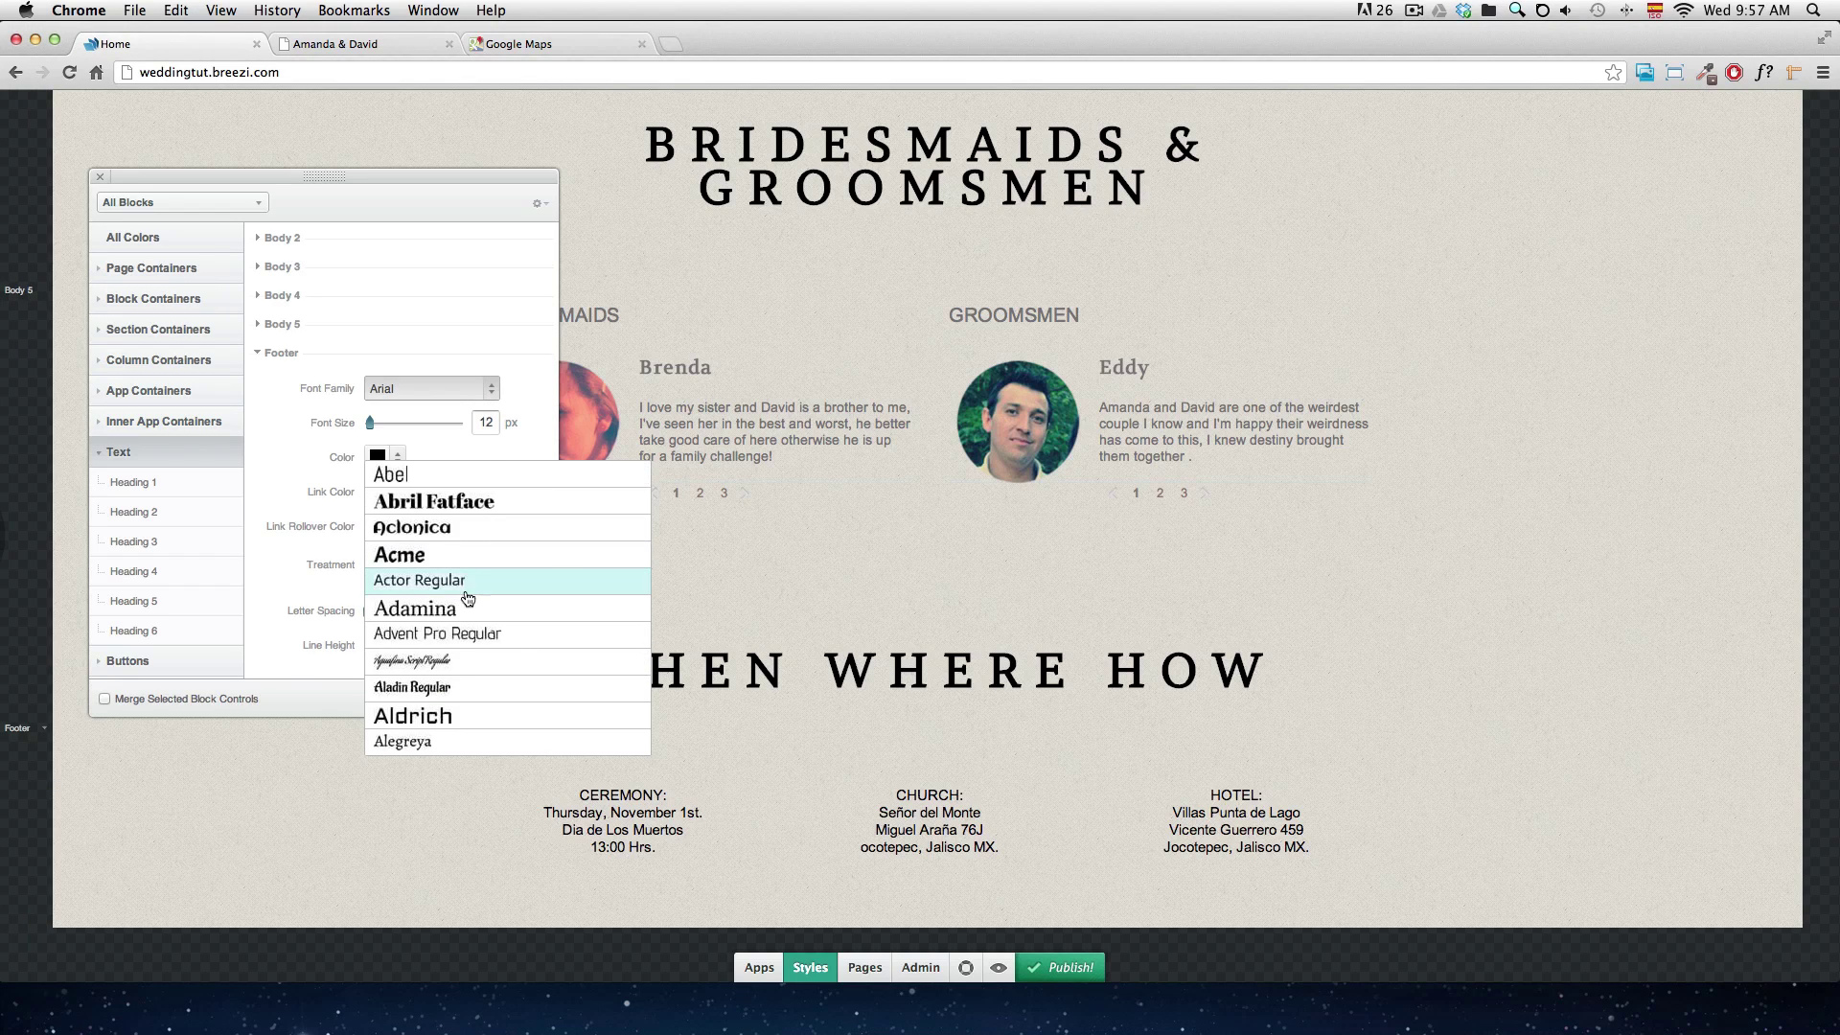
scroll(427, 550, "up", 5)
scroll(428, 551, "up", 5)
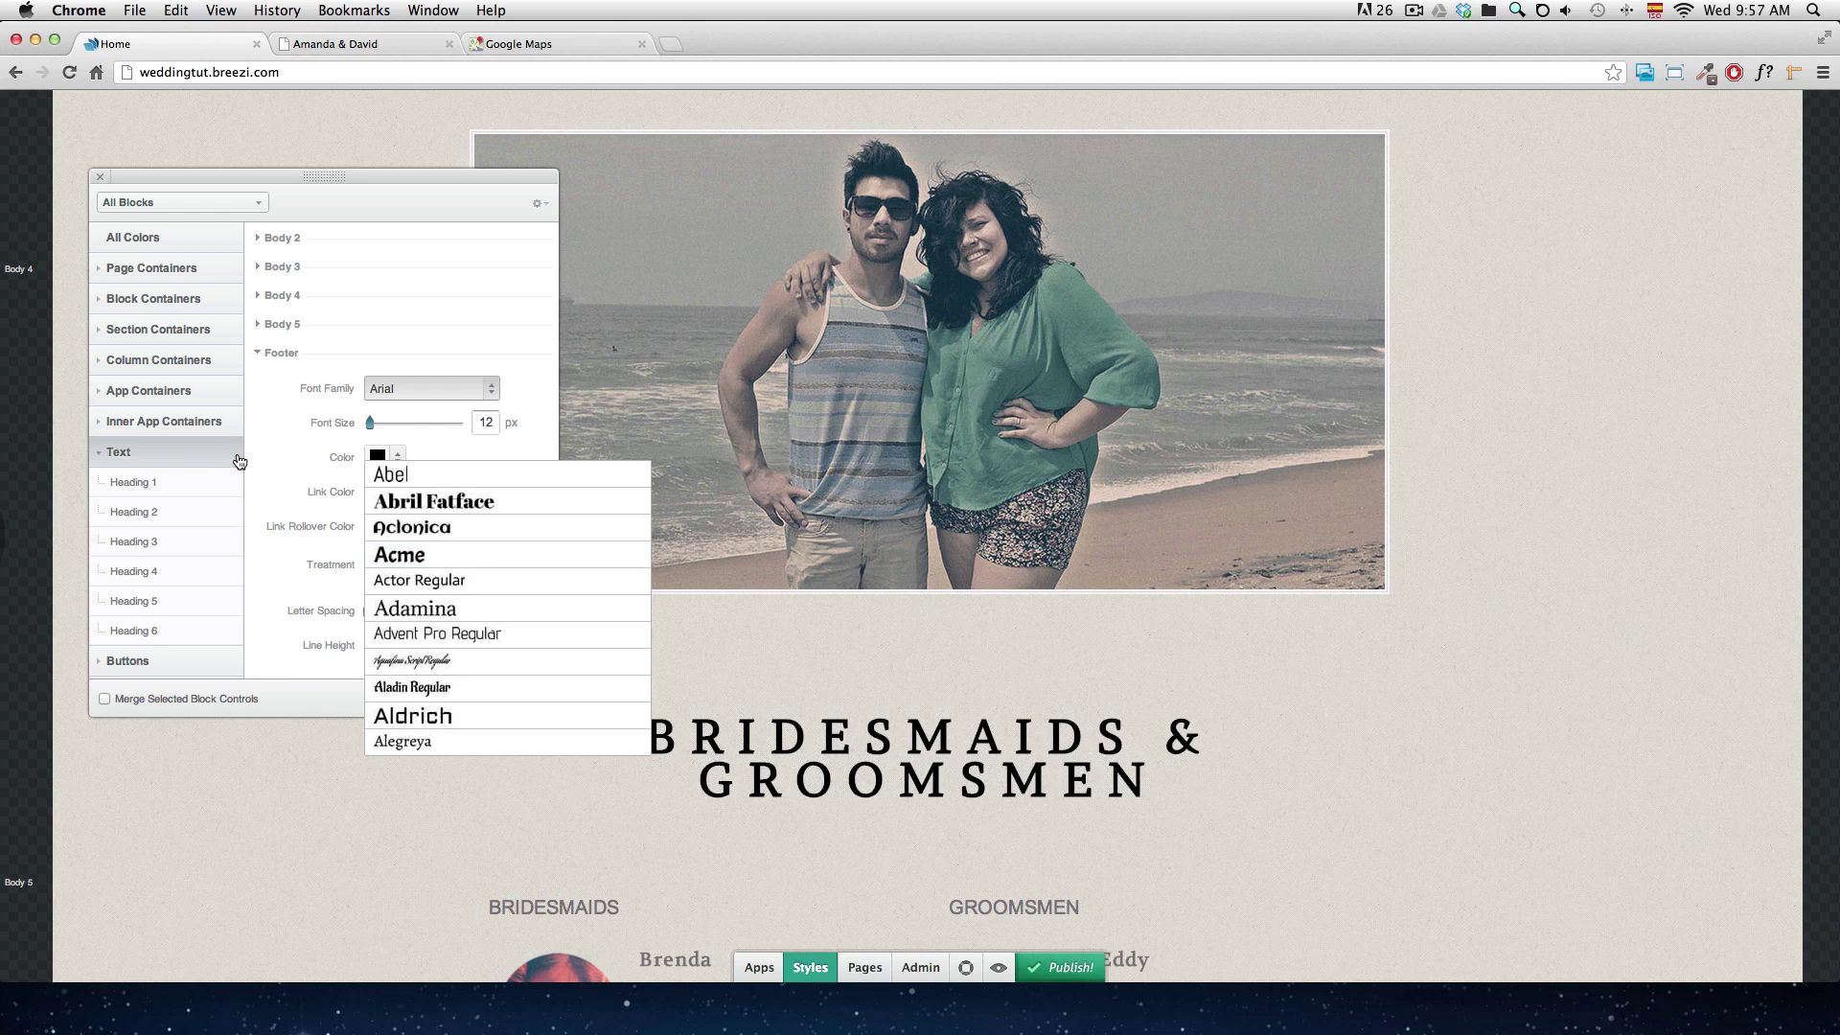
left_click(103, 182)
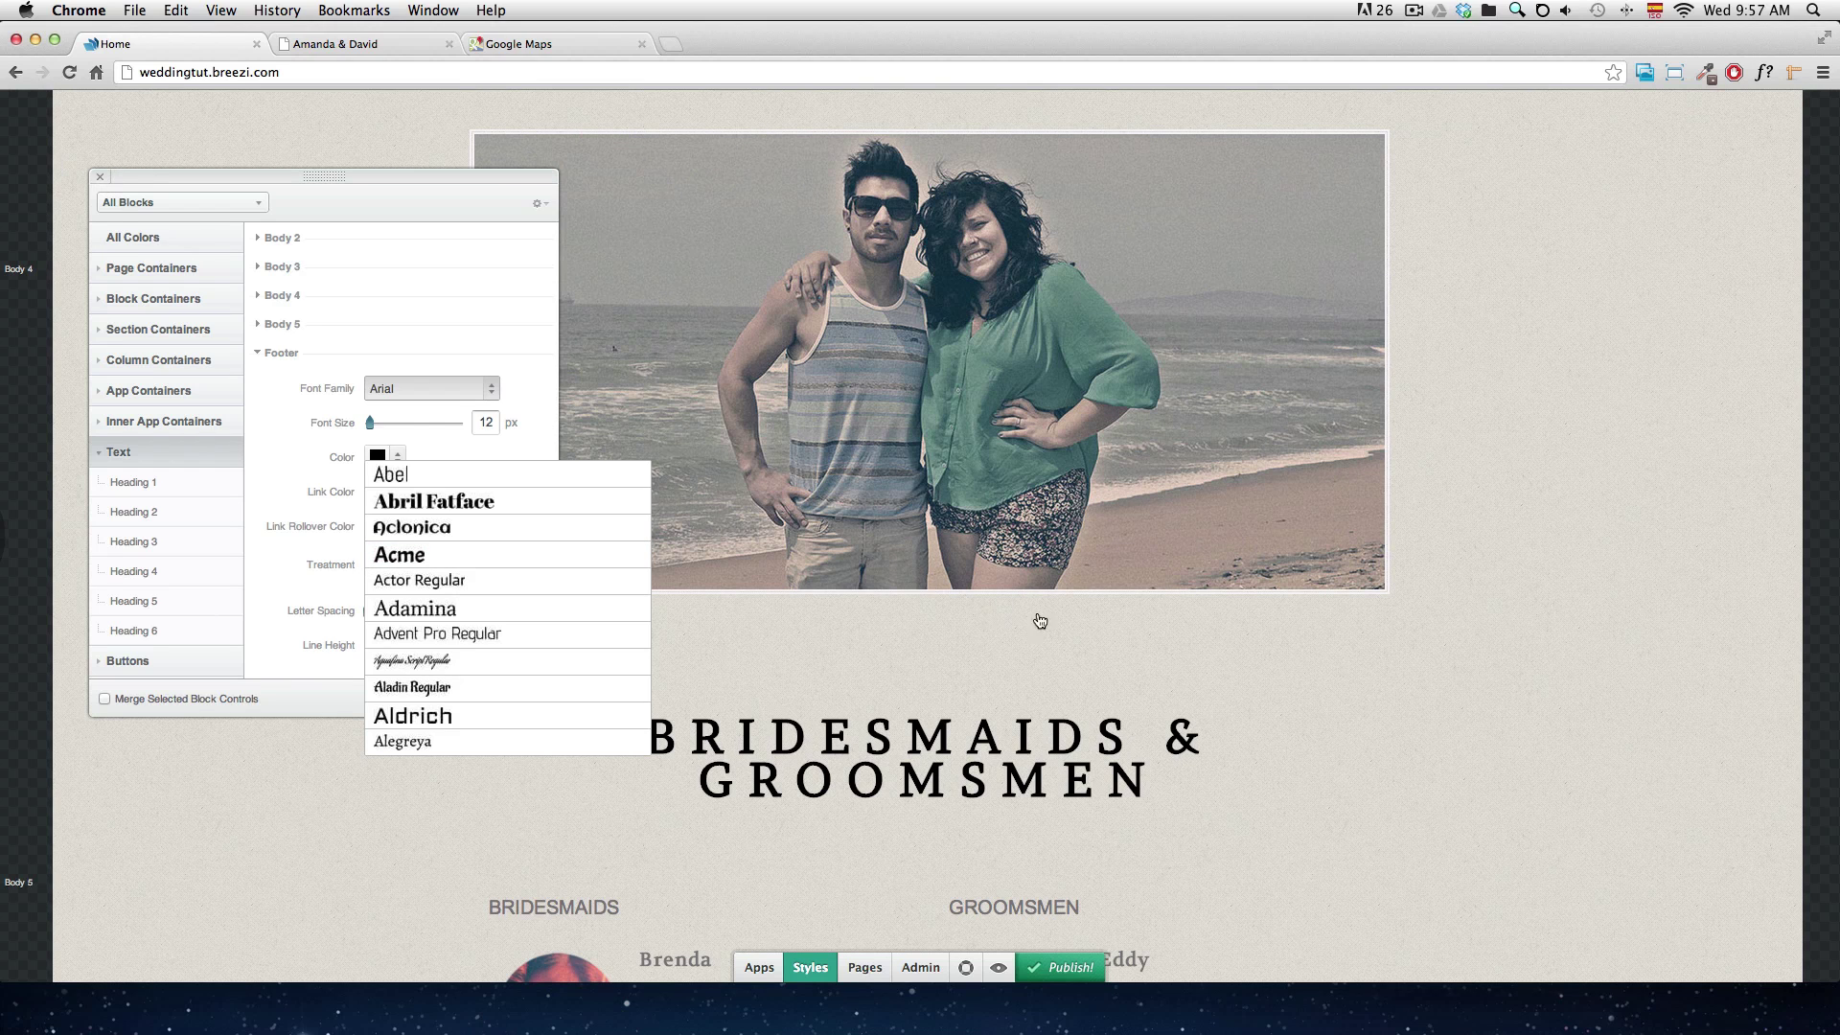
scroll(1388, 733, "down", 2)
scroll(1354, 736, "down", 5)
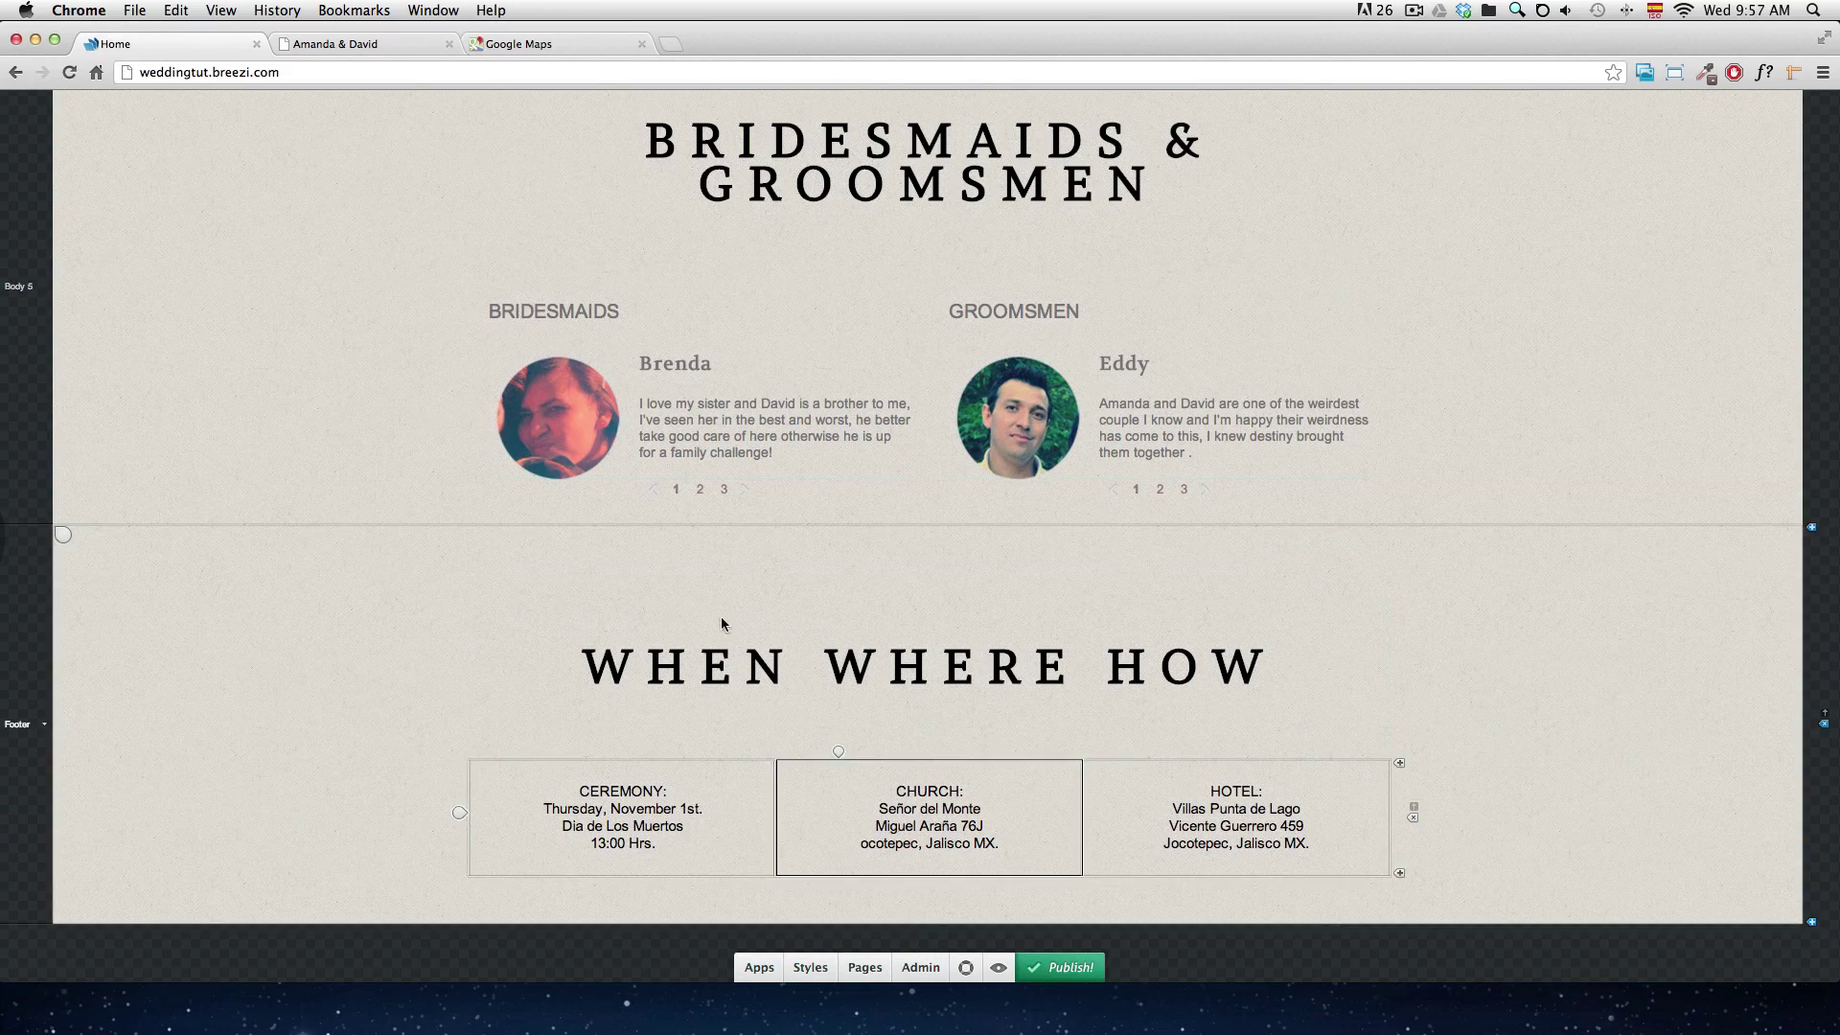
- Check the map area on the sample site and add an empty section below the three event-detail columns in the footer
left_click(391, 48)
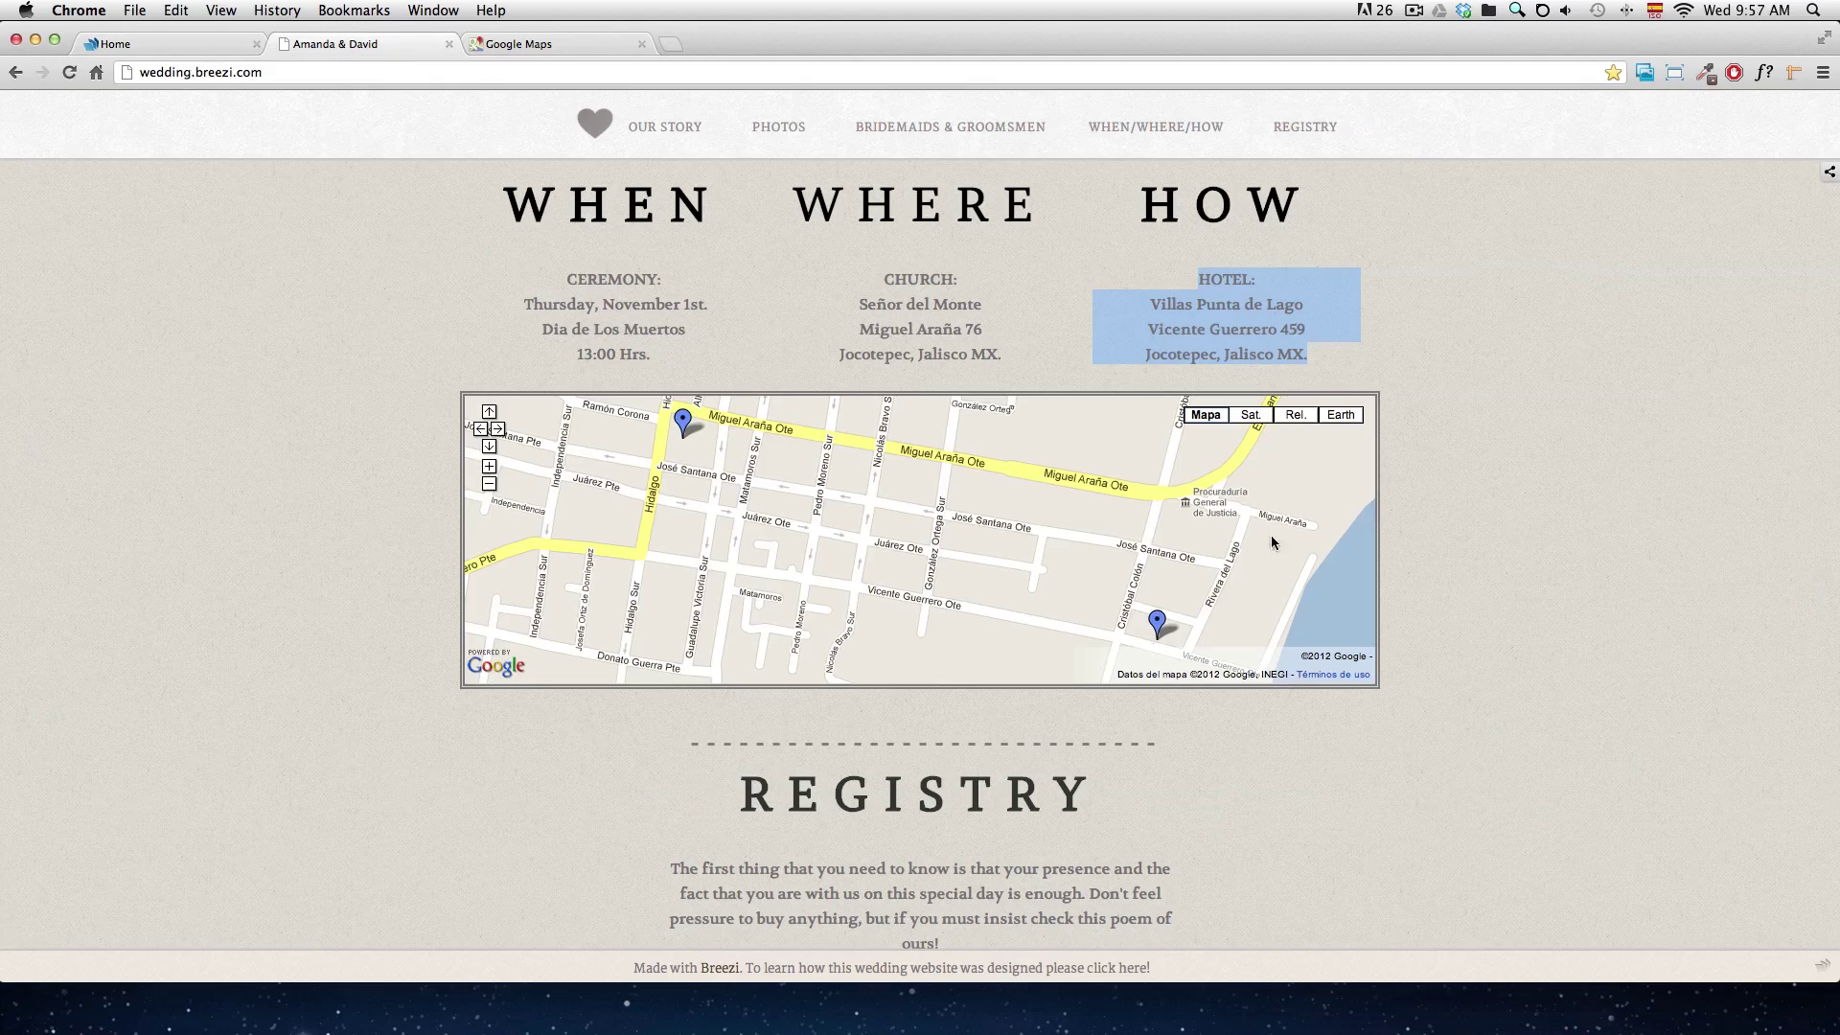
left_click(199, 46)
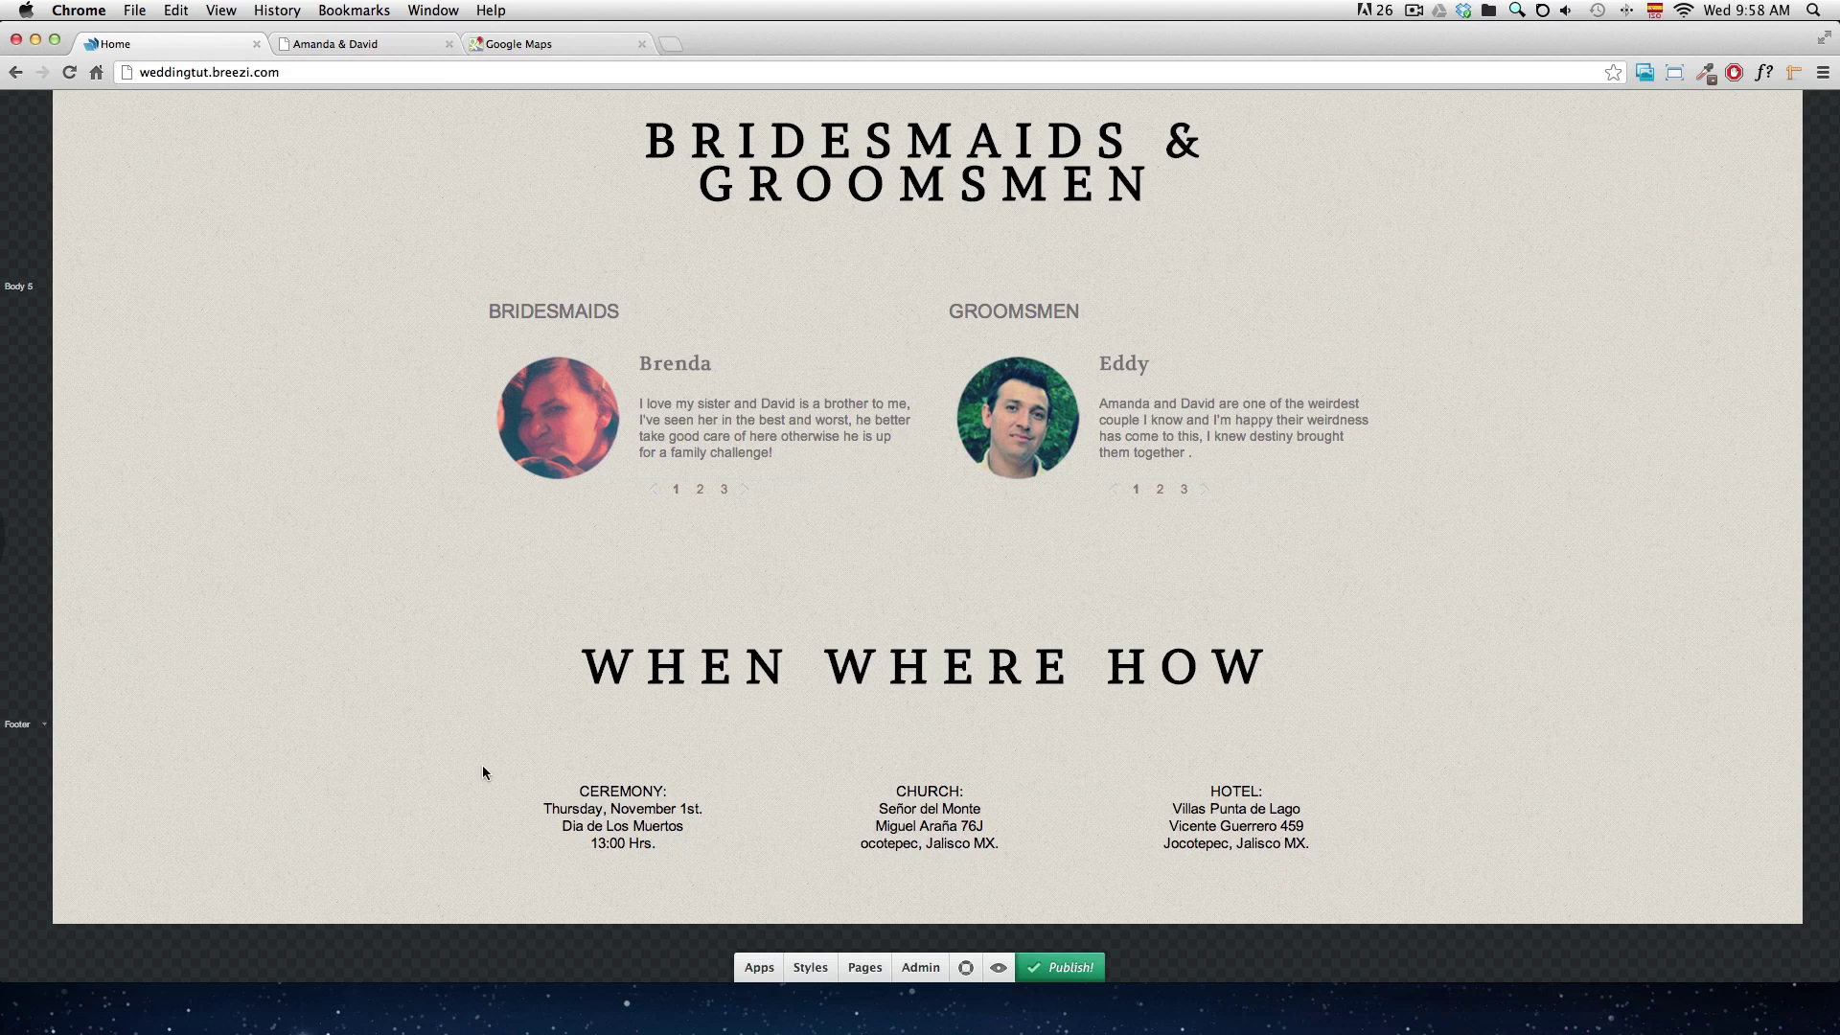
left_click(759, 968)
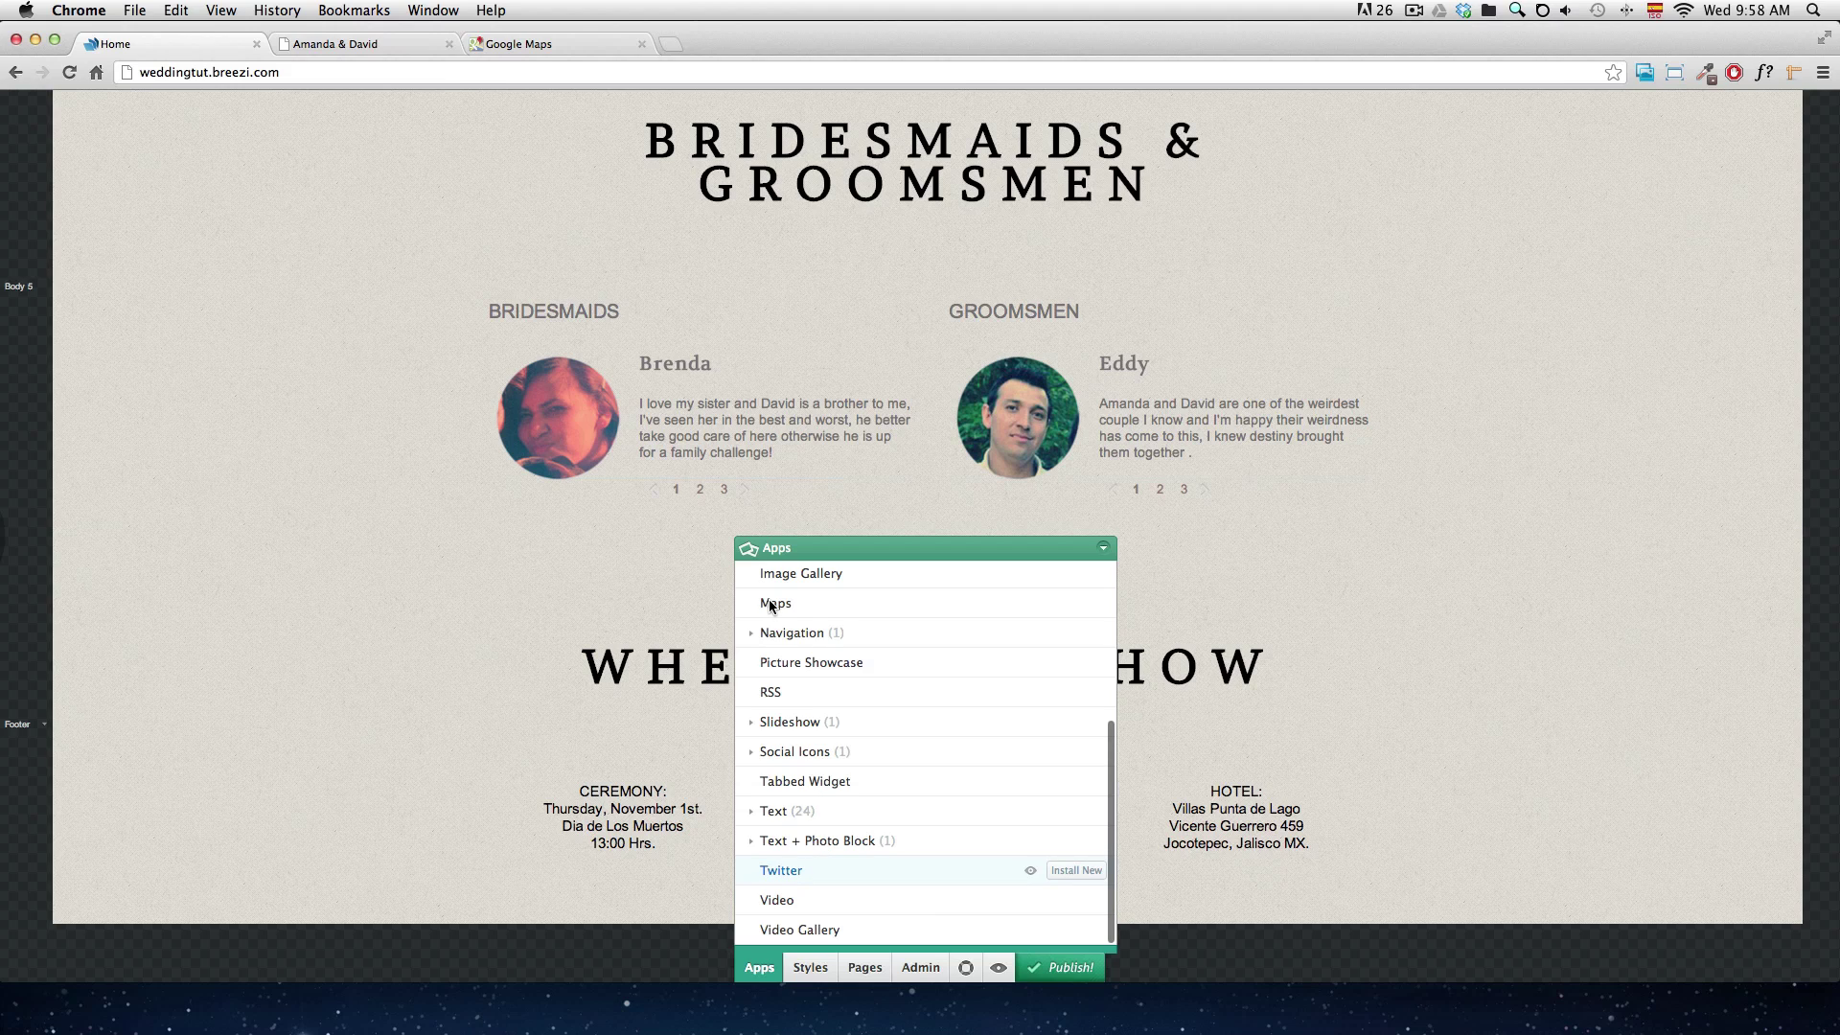
left_click(365, 627)
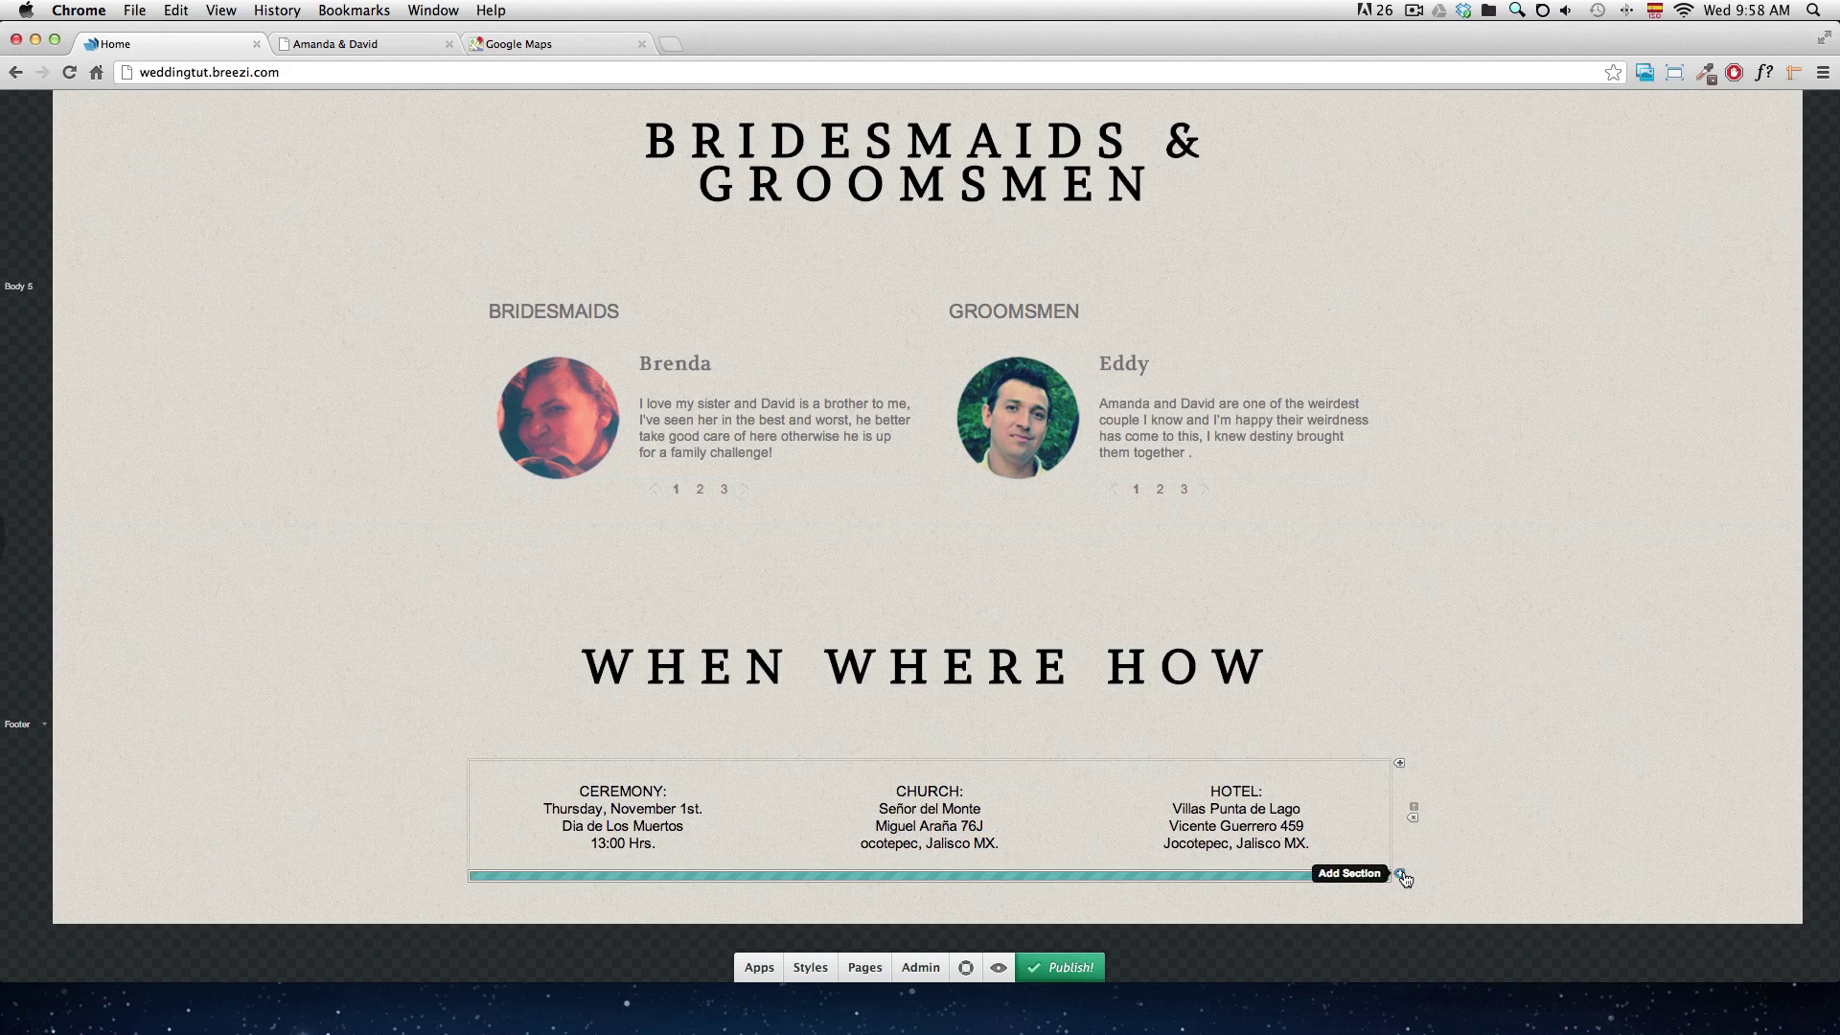
left_click(382, 694)
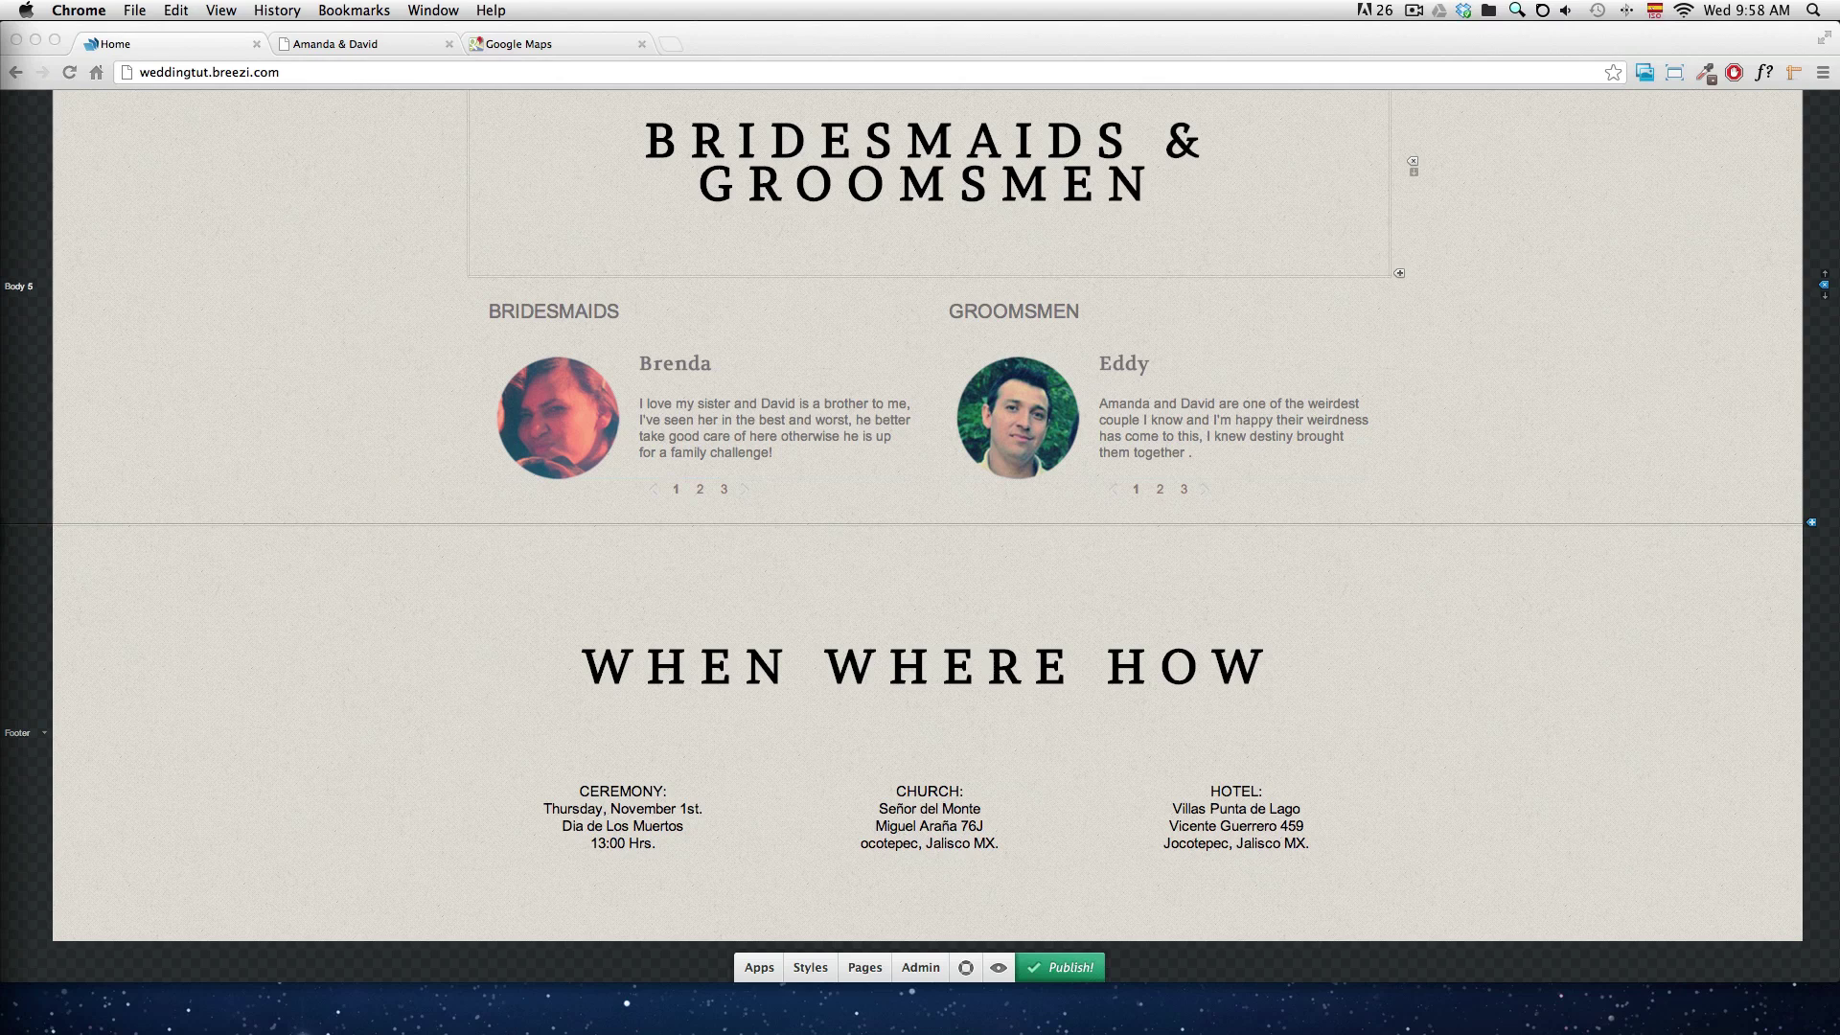
left_click(279, 352)
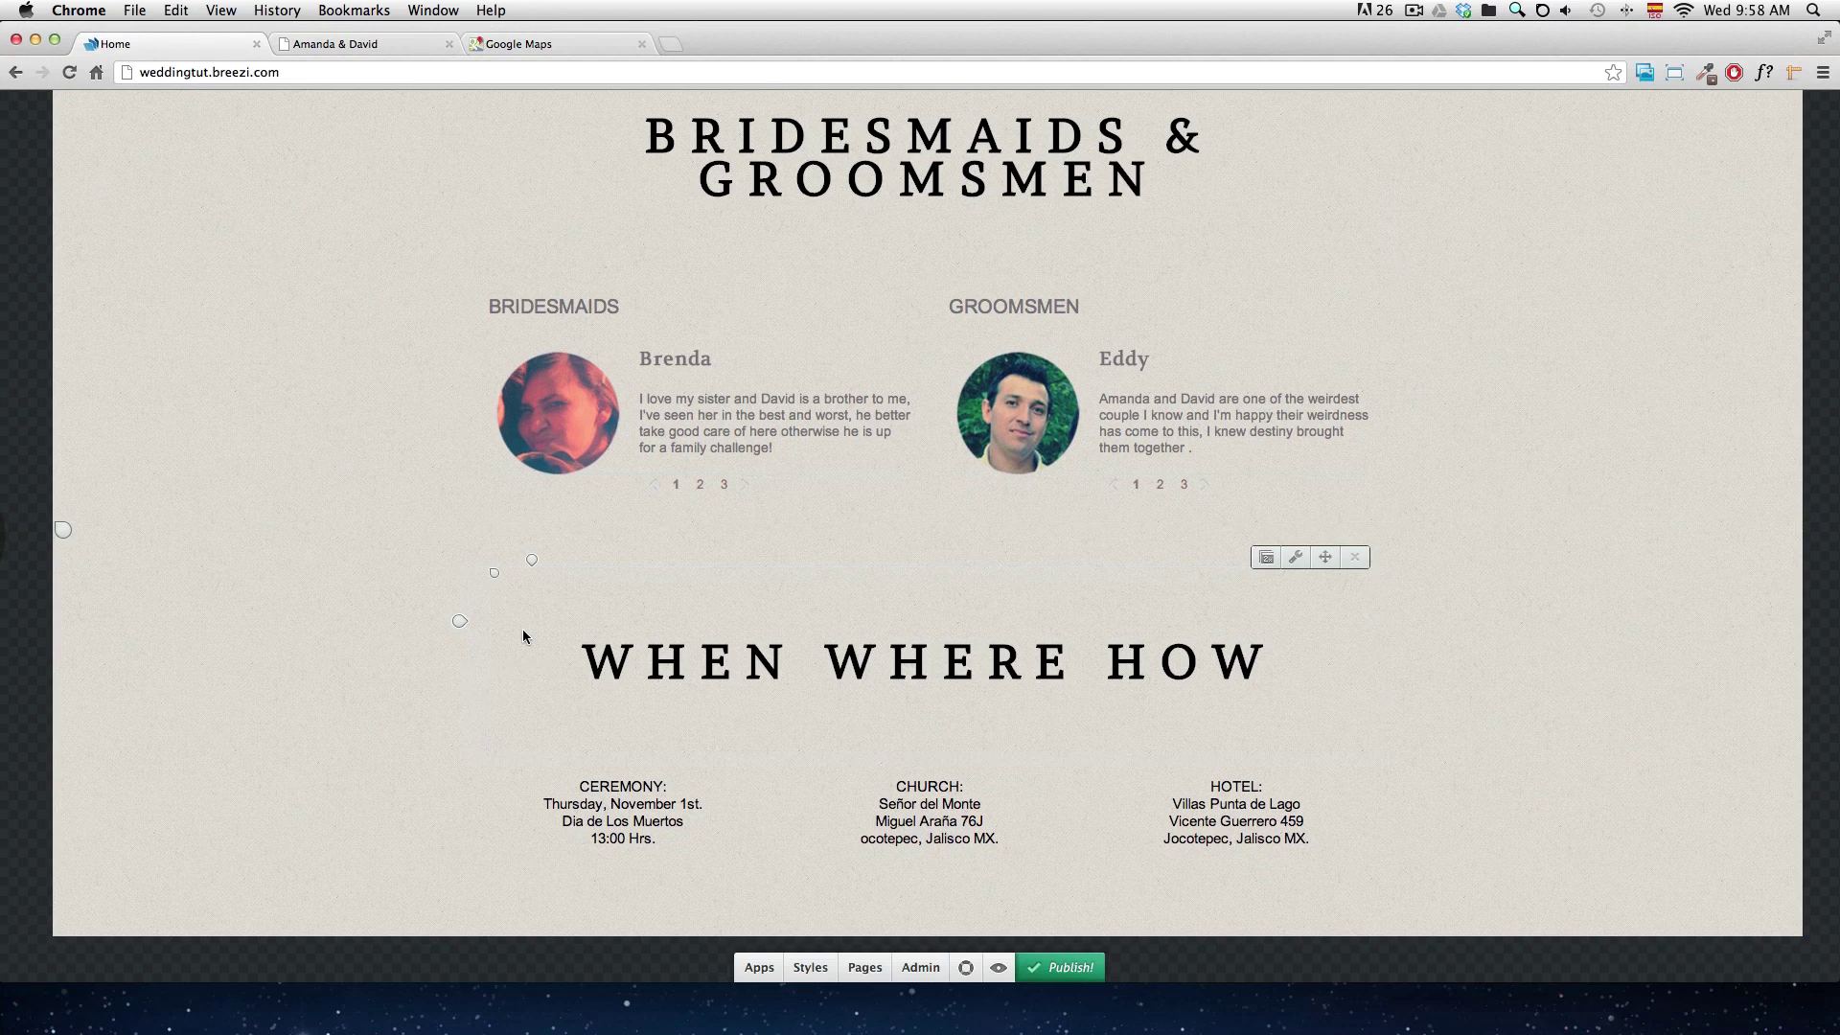
- Install a new Maps app and place it in the empty section below the event details
left_click(761, 968)
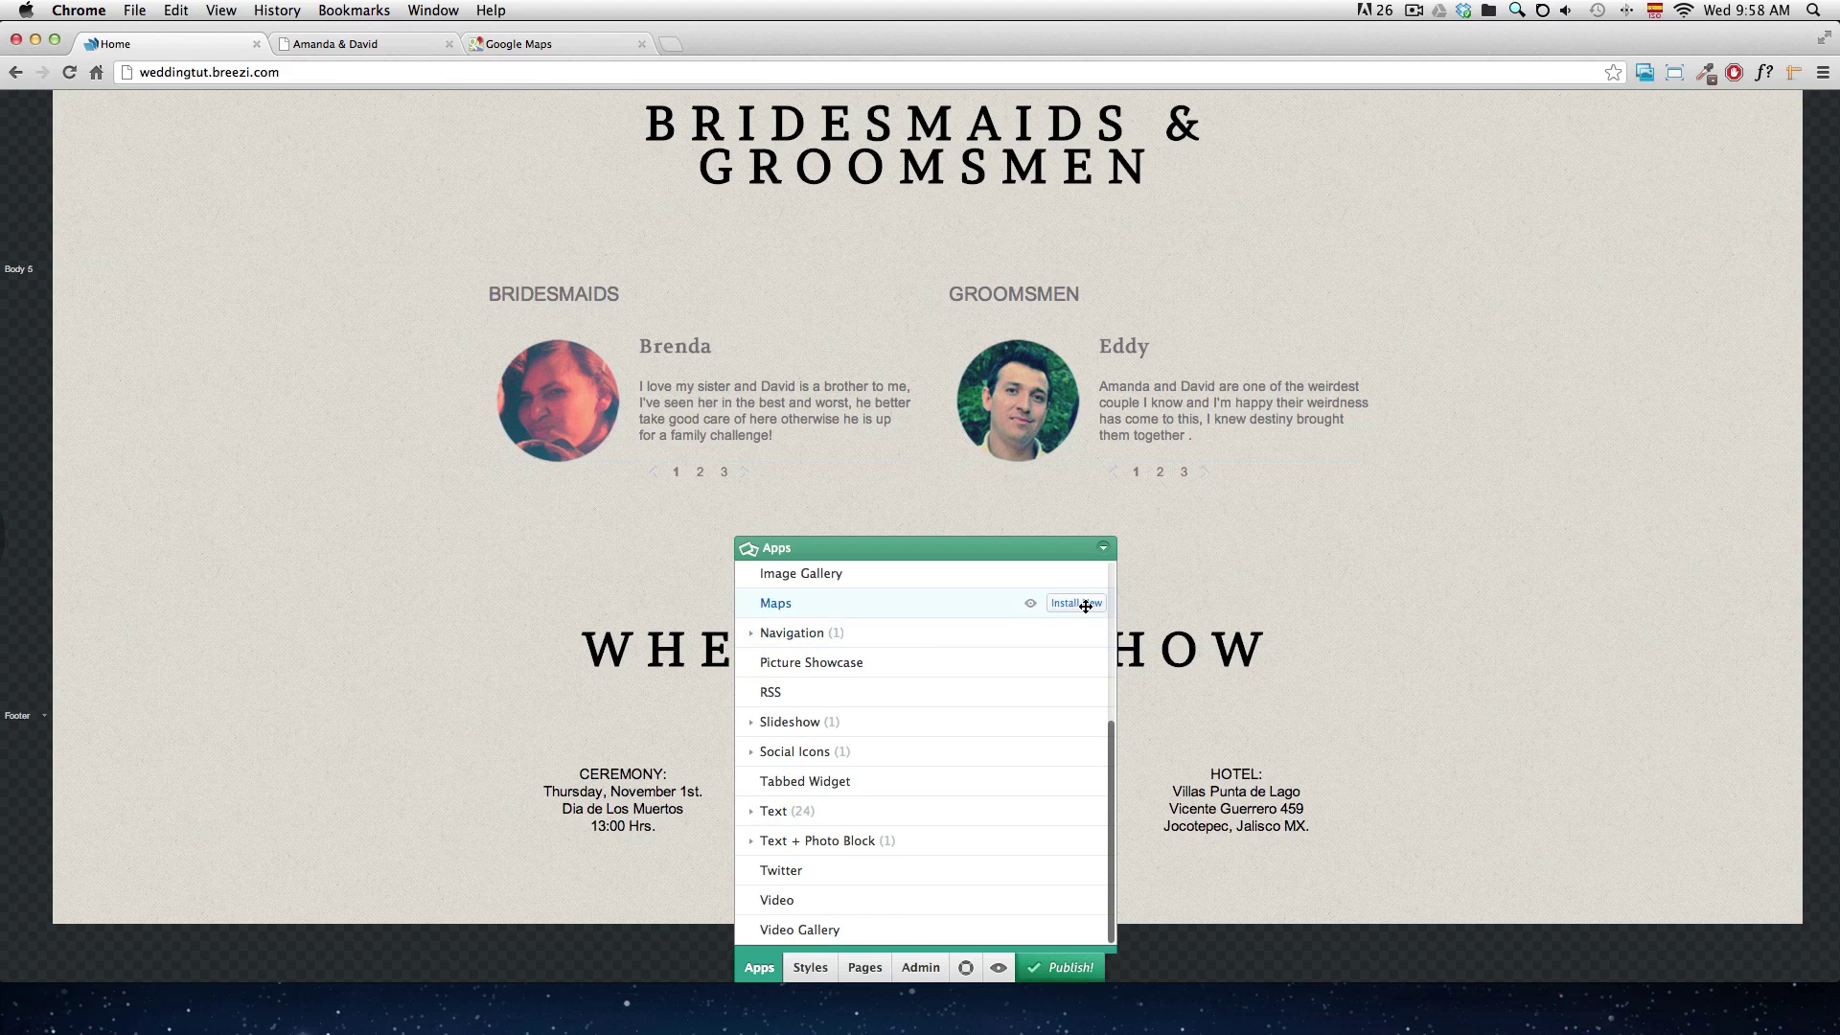
left_click(1076, 604)
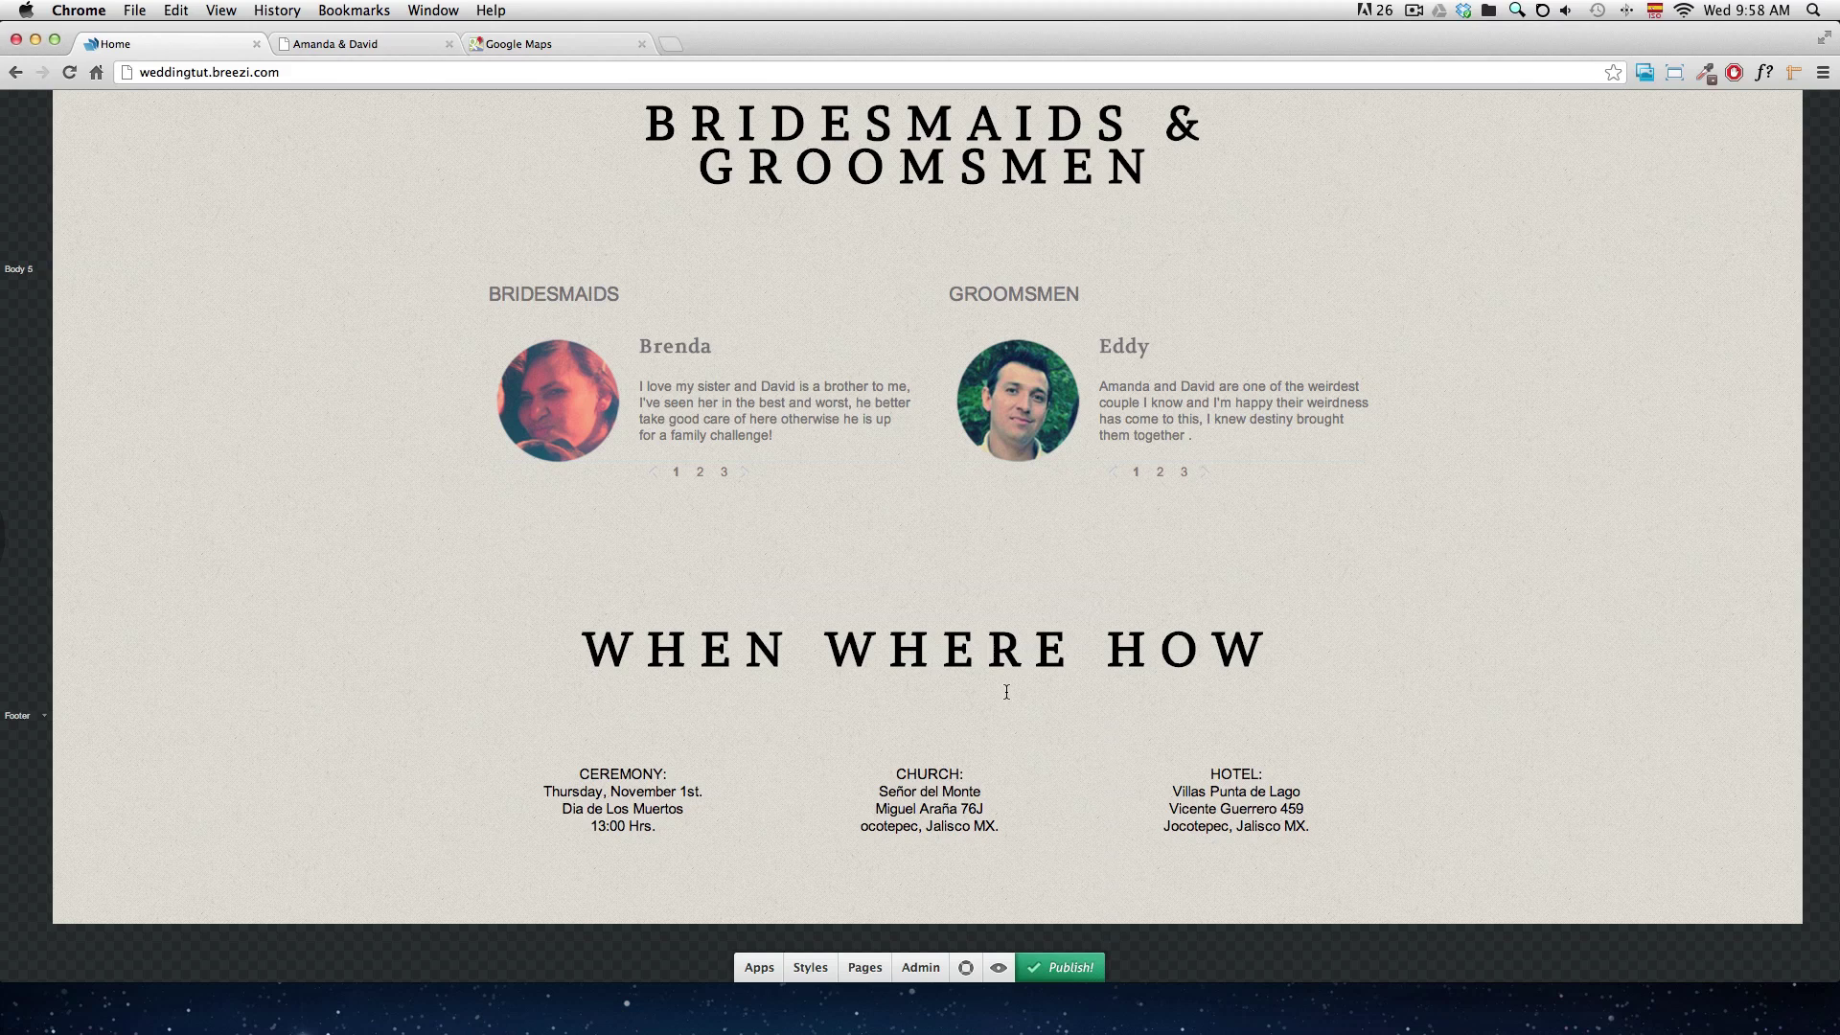
scroll(849, 877, "down", 5)
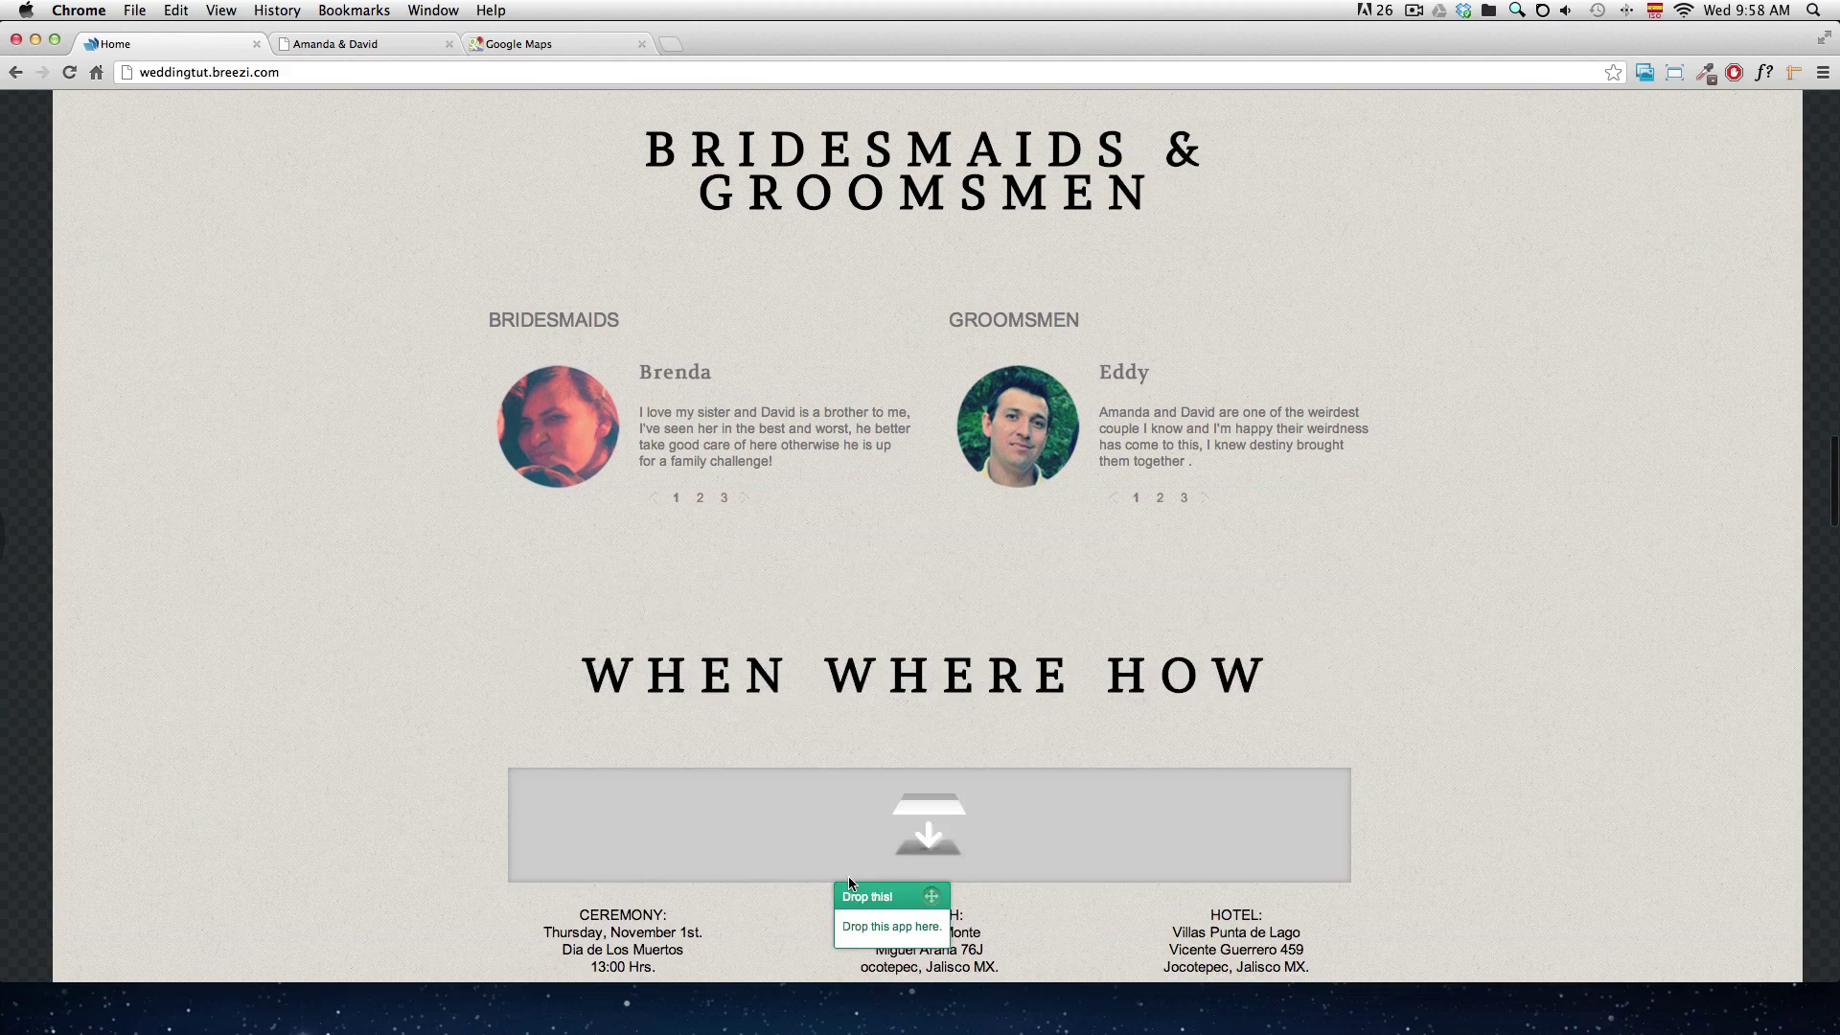
scroll(858, 714, "down", 4)
left_click_drag(856, 722, 899, 429)
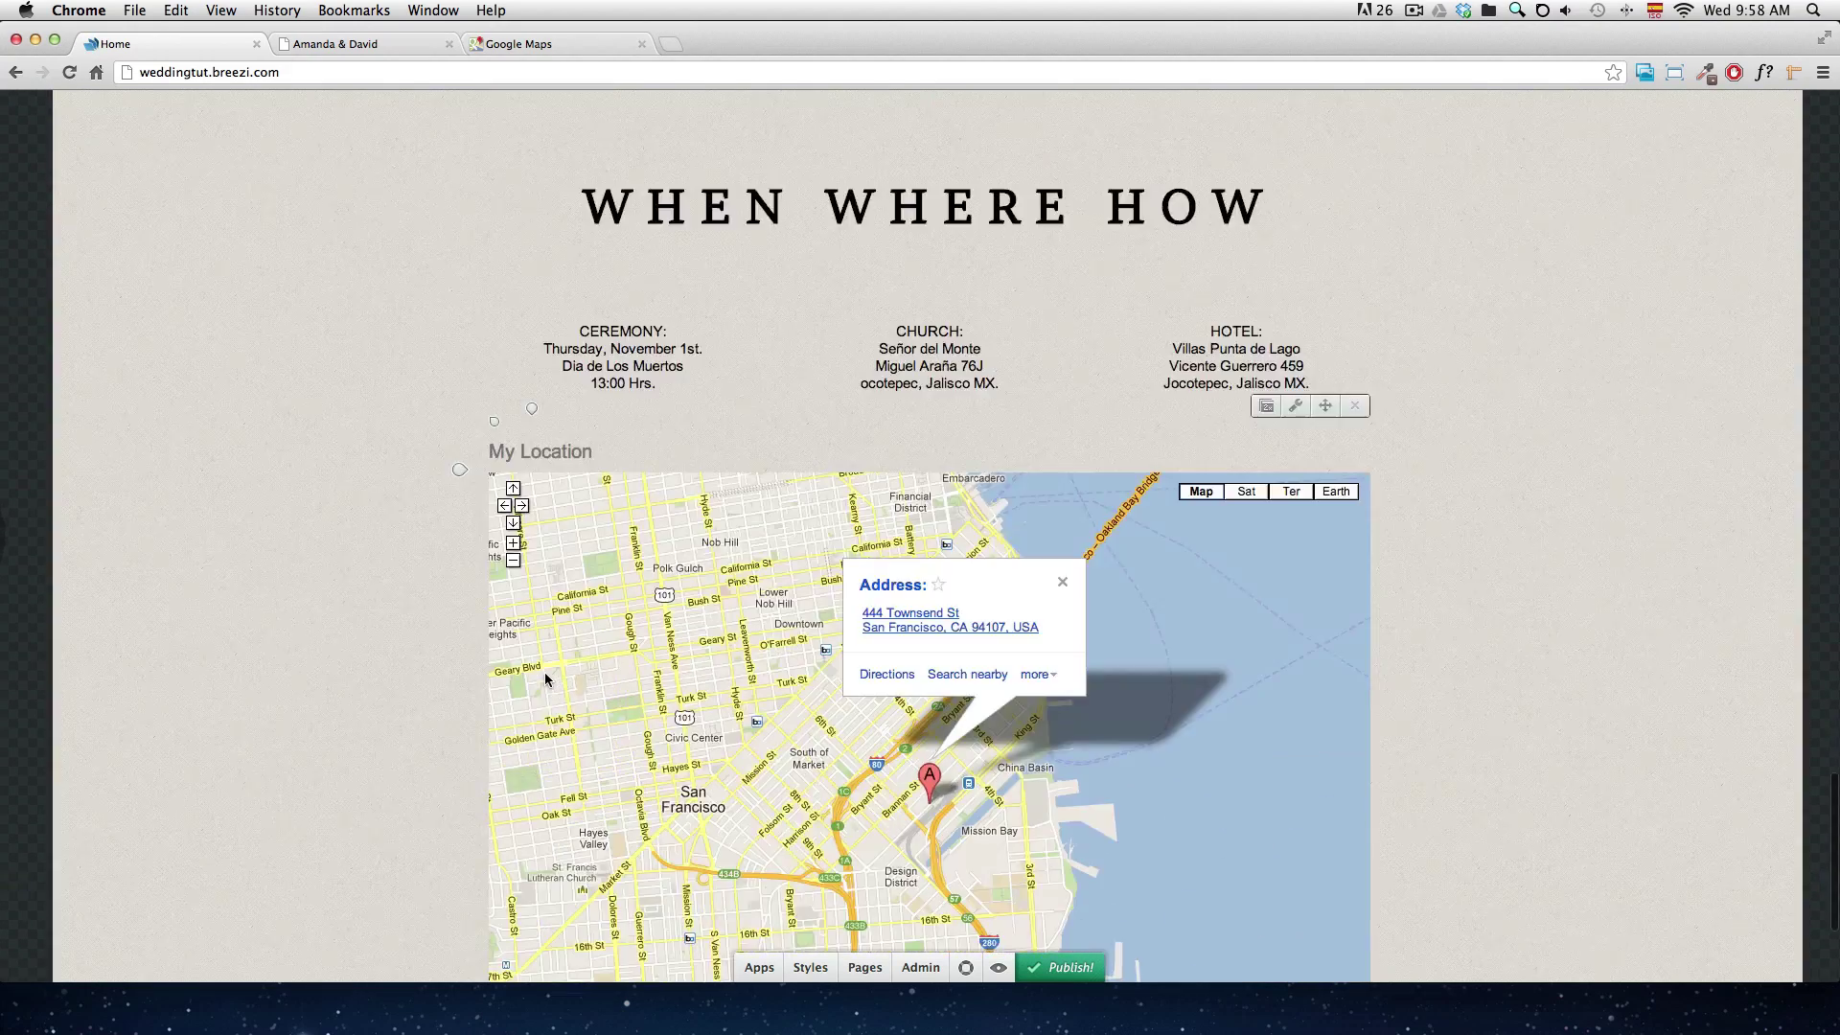
- Delete the "My Location" heading above the map and finish editing the text
double_click(569, 451)
triple_click(569, 452)
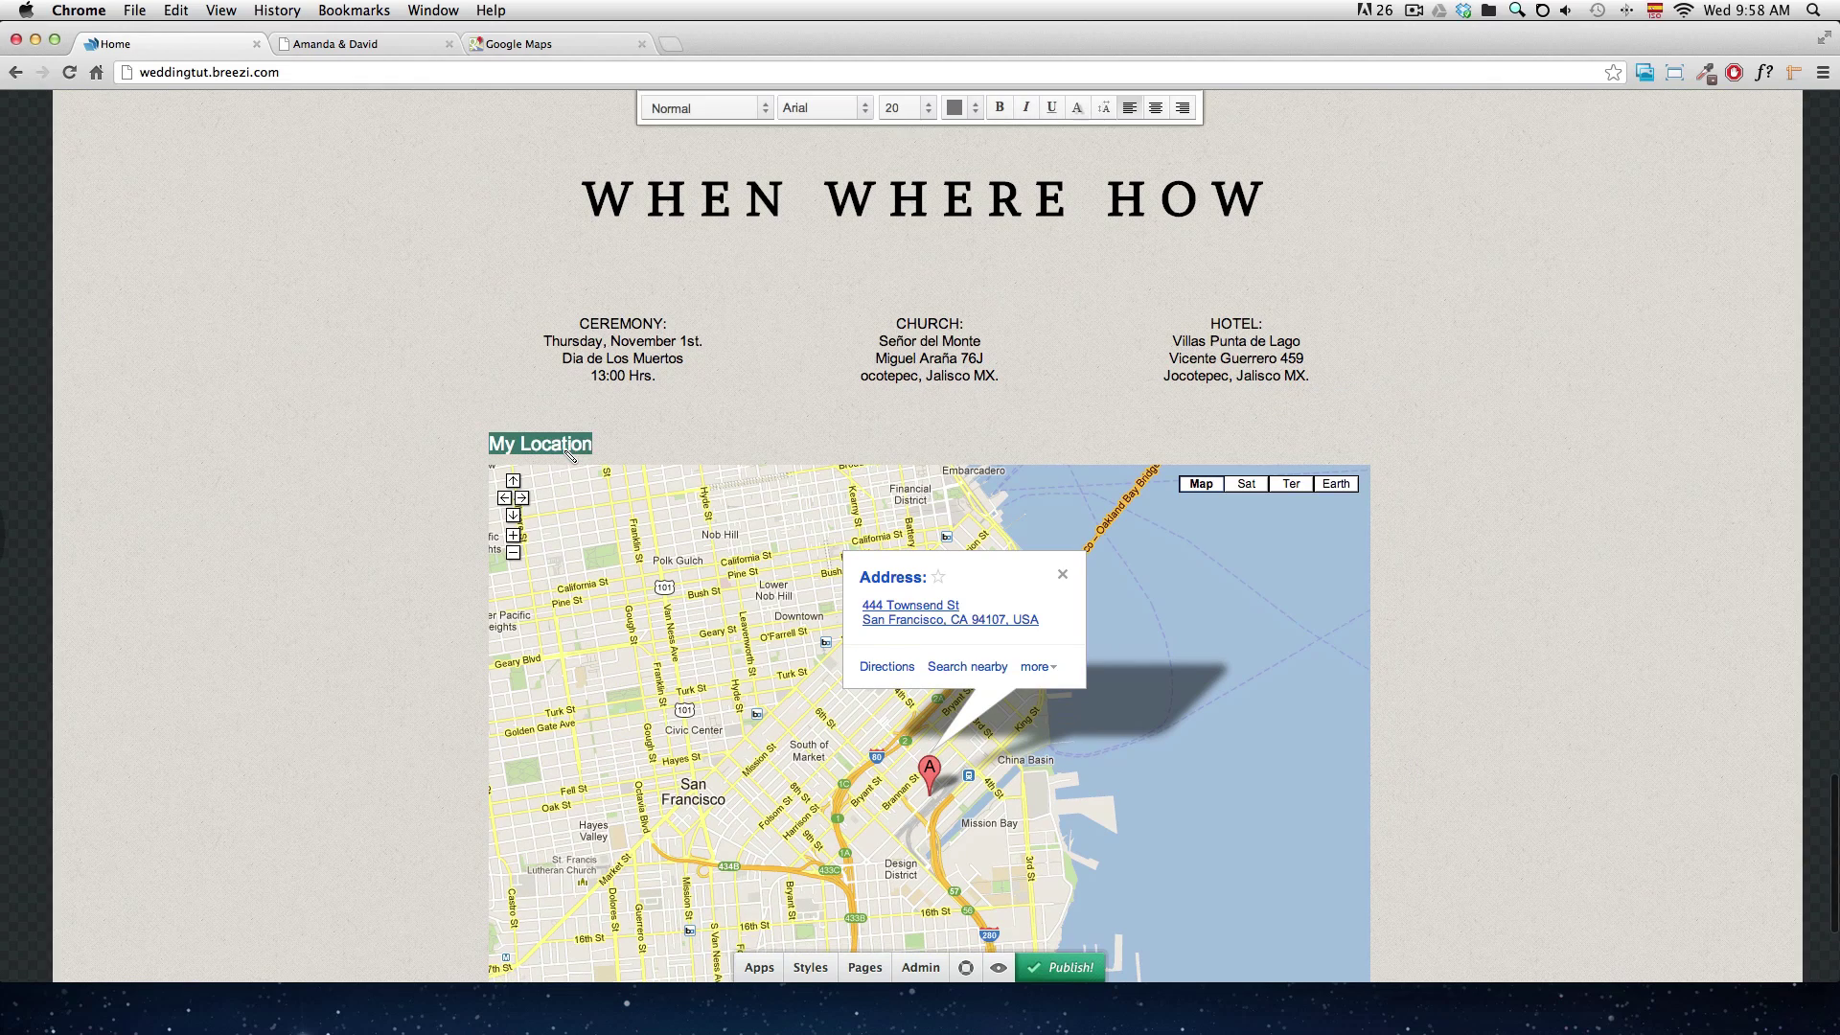
key("BackSpace")
left_click(329, 481)
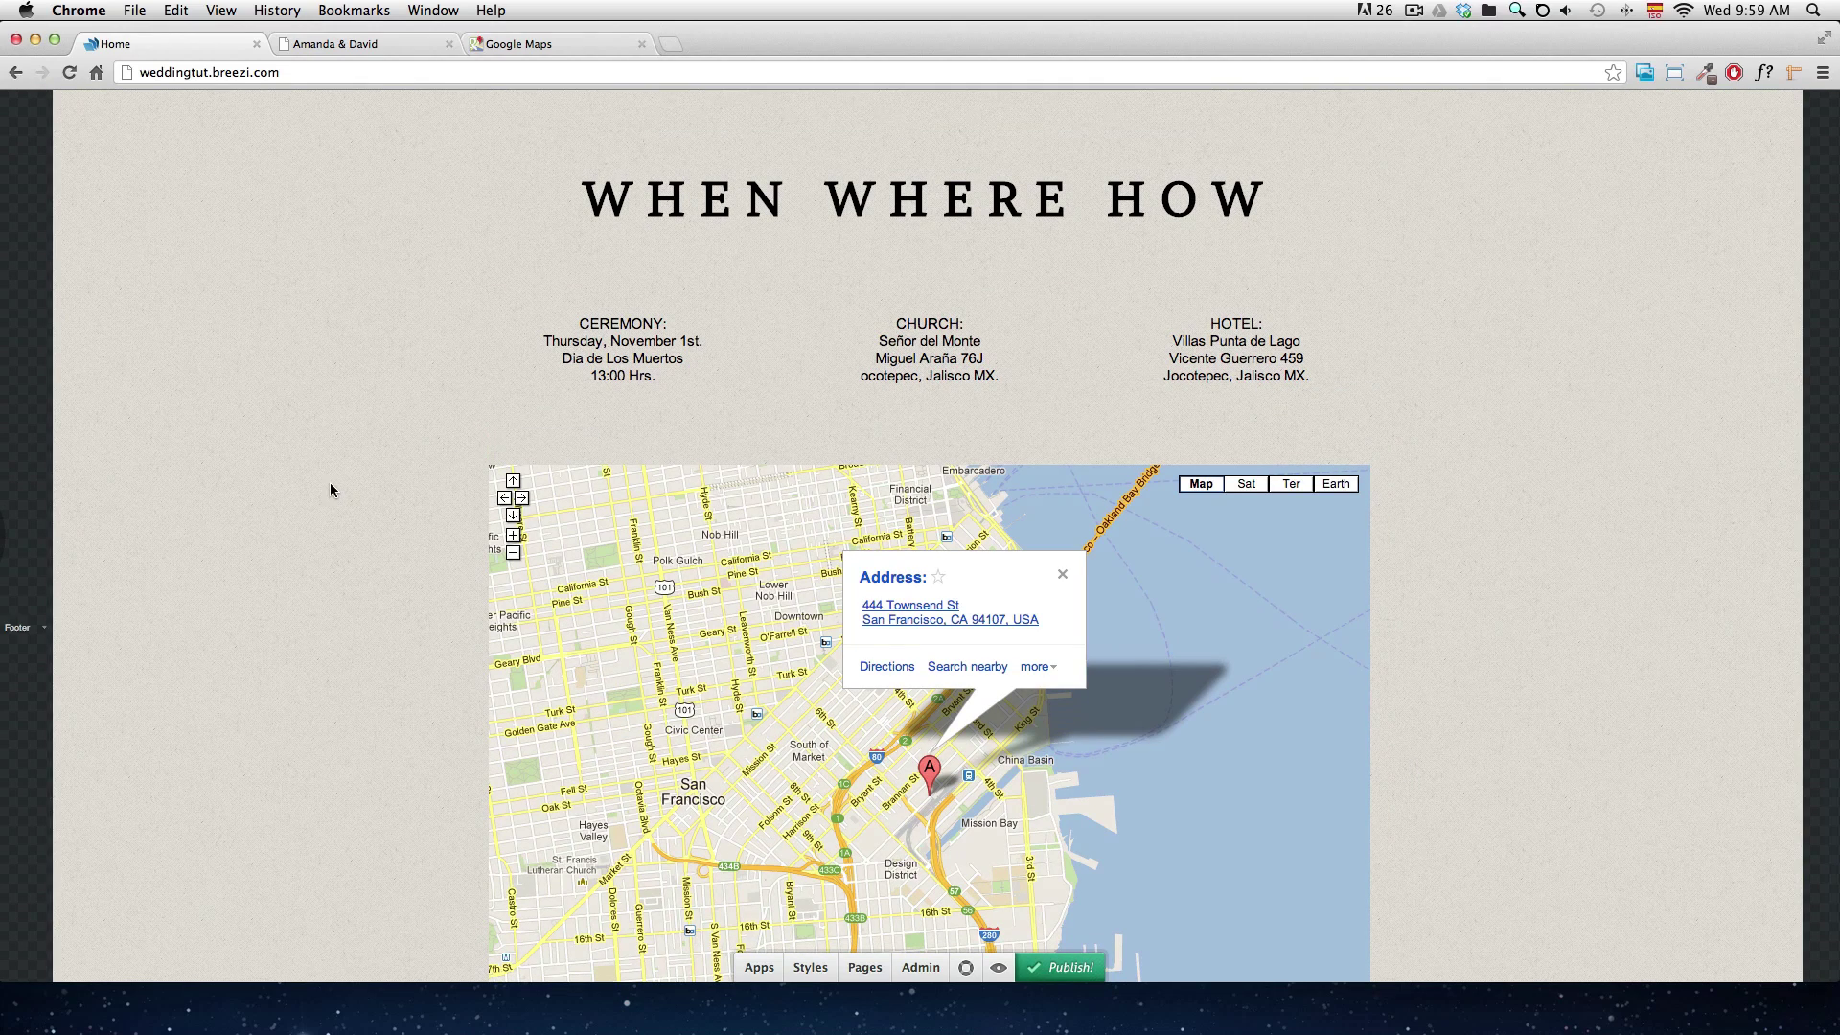
- Set the map app's top and bottom spacing to 0 px each and close its settings
mouse_move(1116, 535)
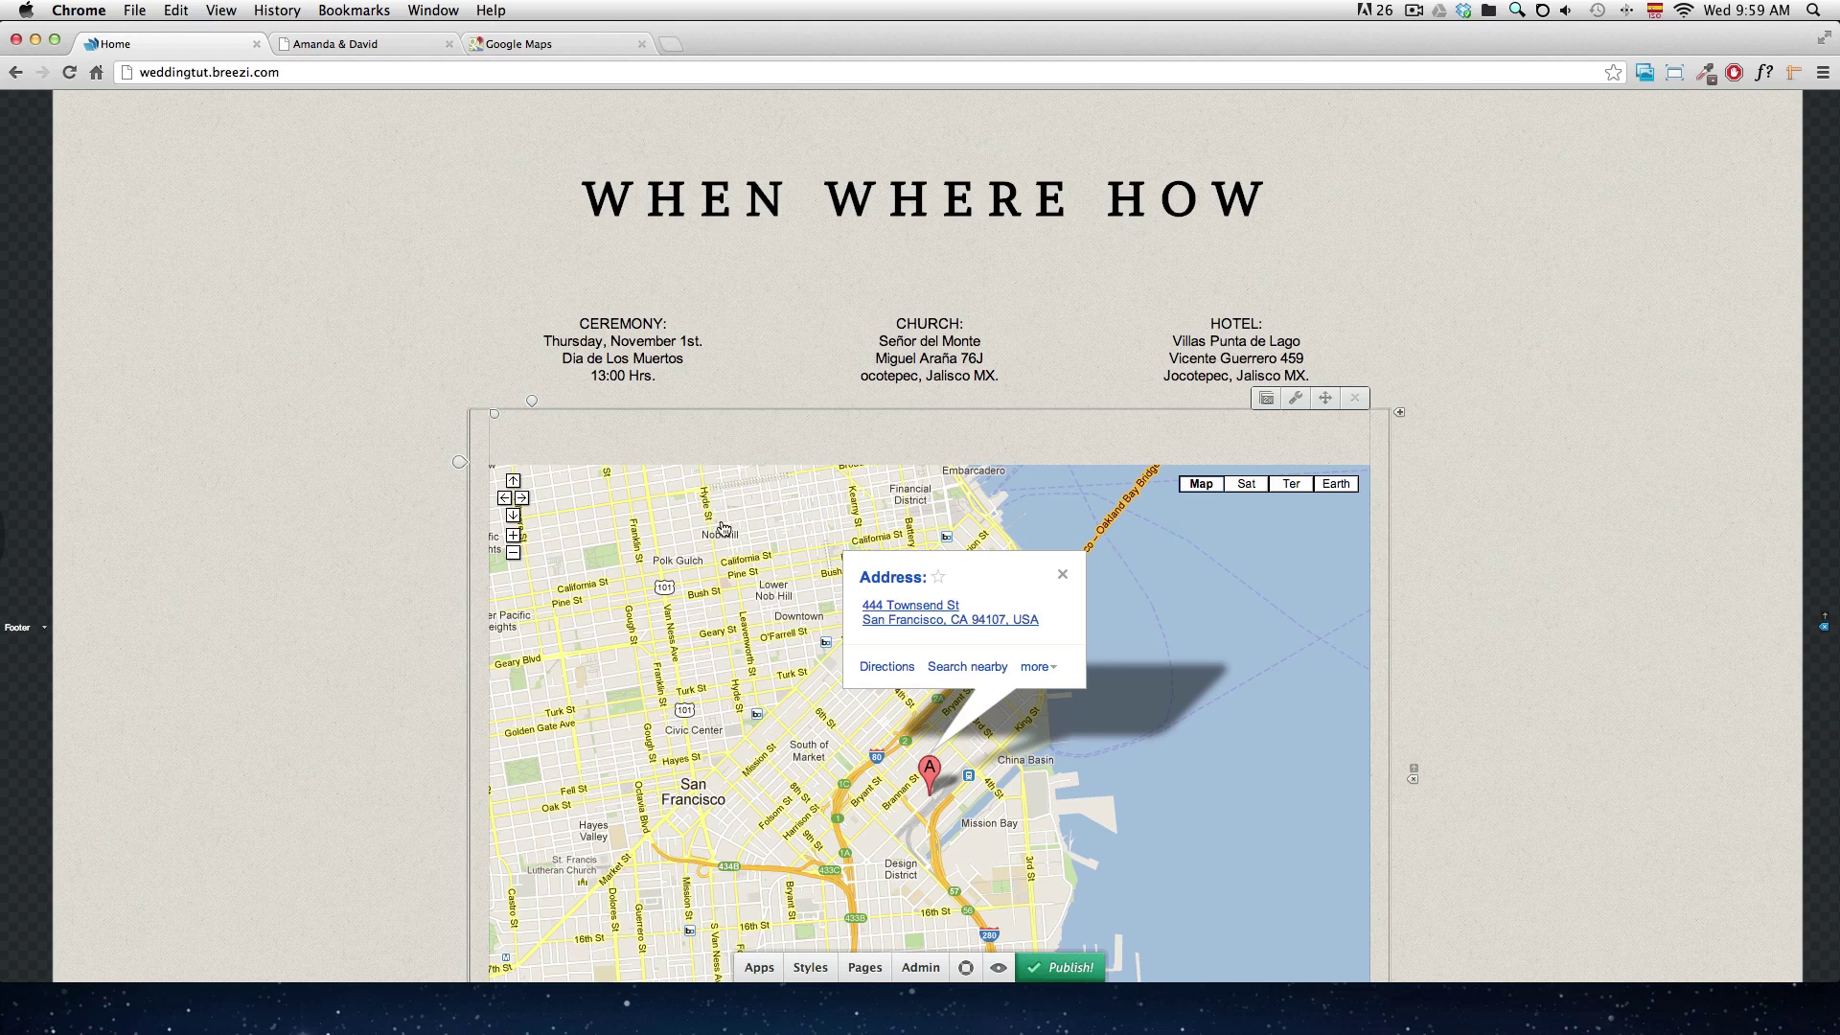
left_click_drag(495, 416, 486, 423)
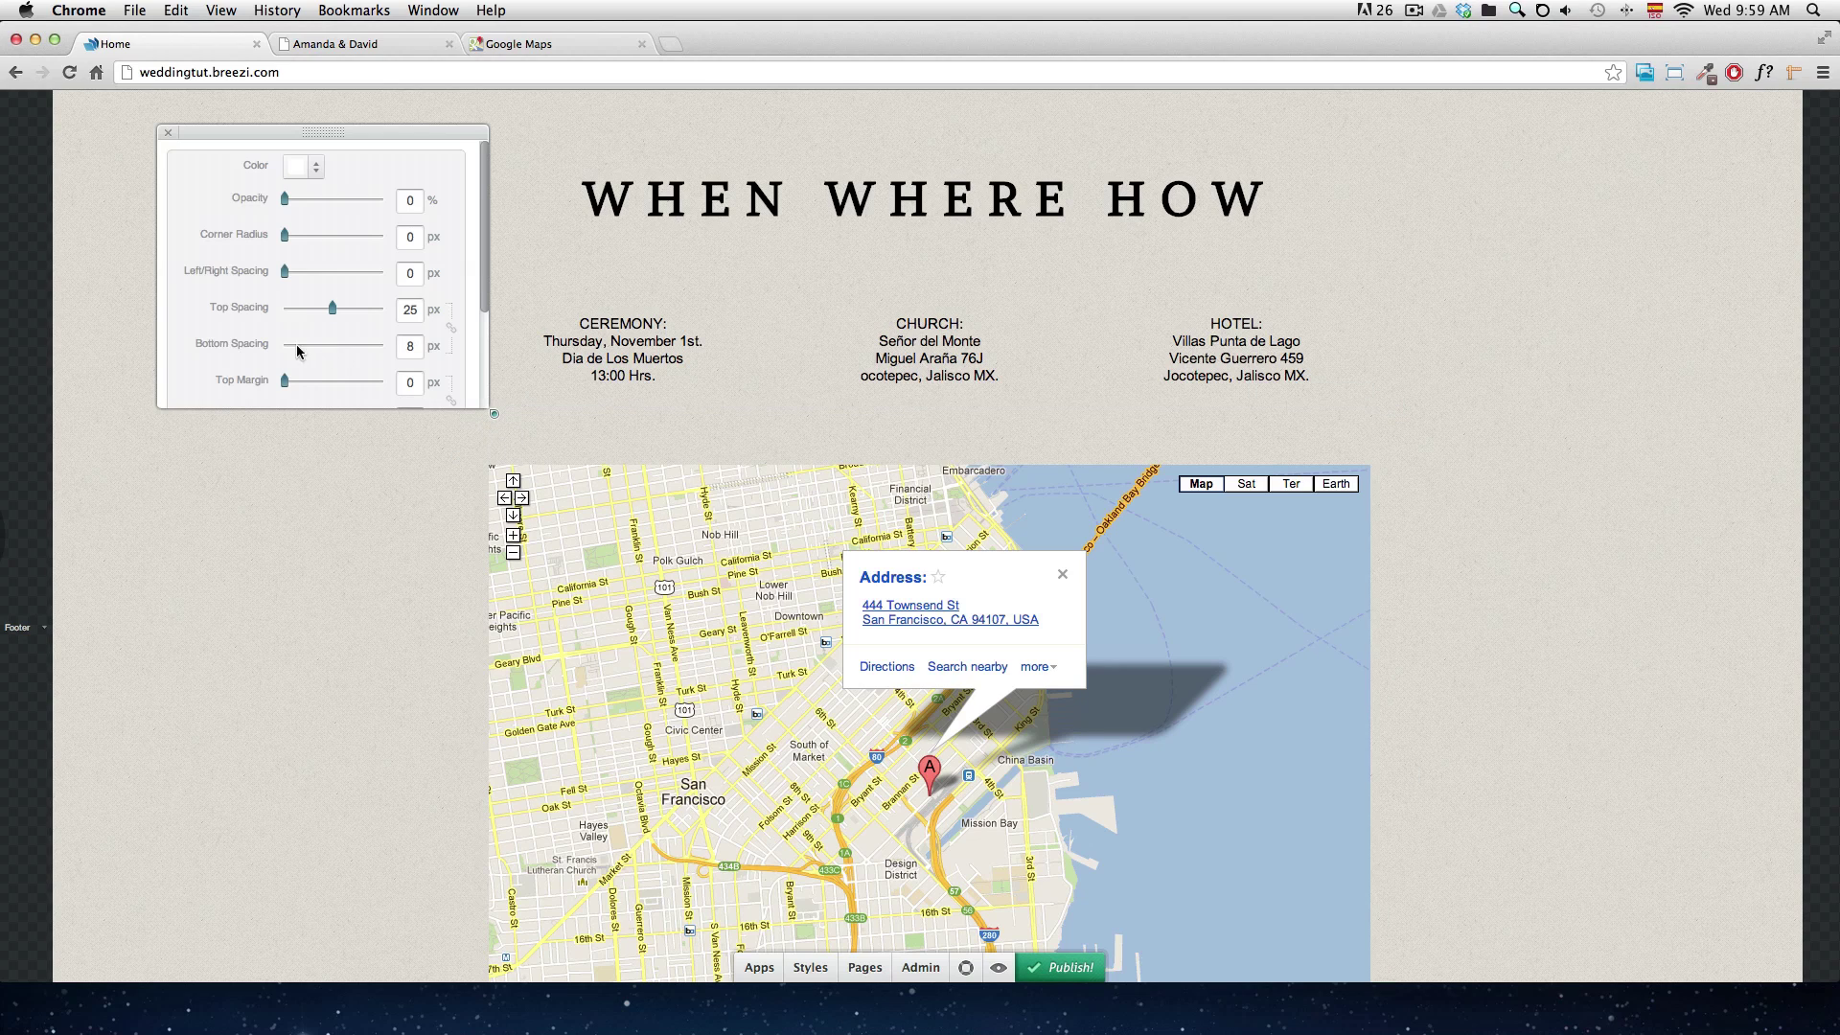
left_click_drag(297, 350, 220, 351)
left_click_drag(333, 308, 177, 309)
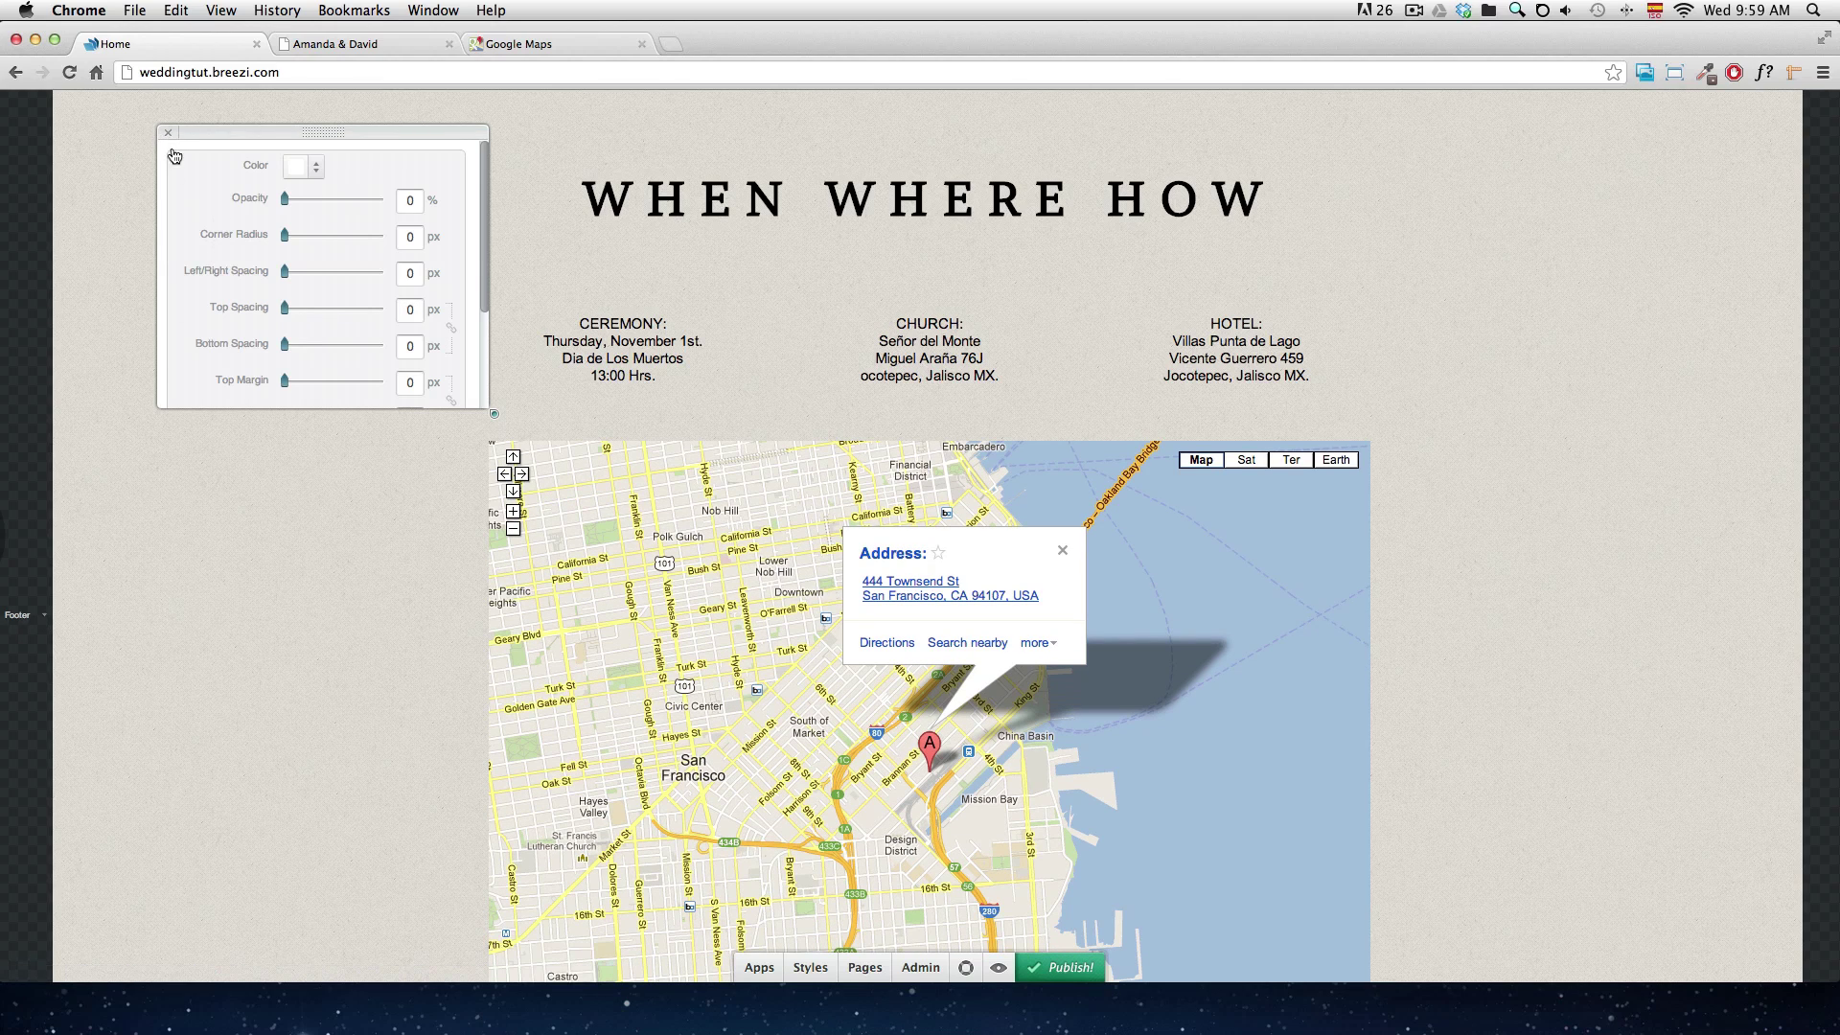
left_click(356, 583)
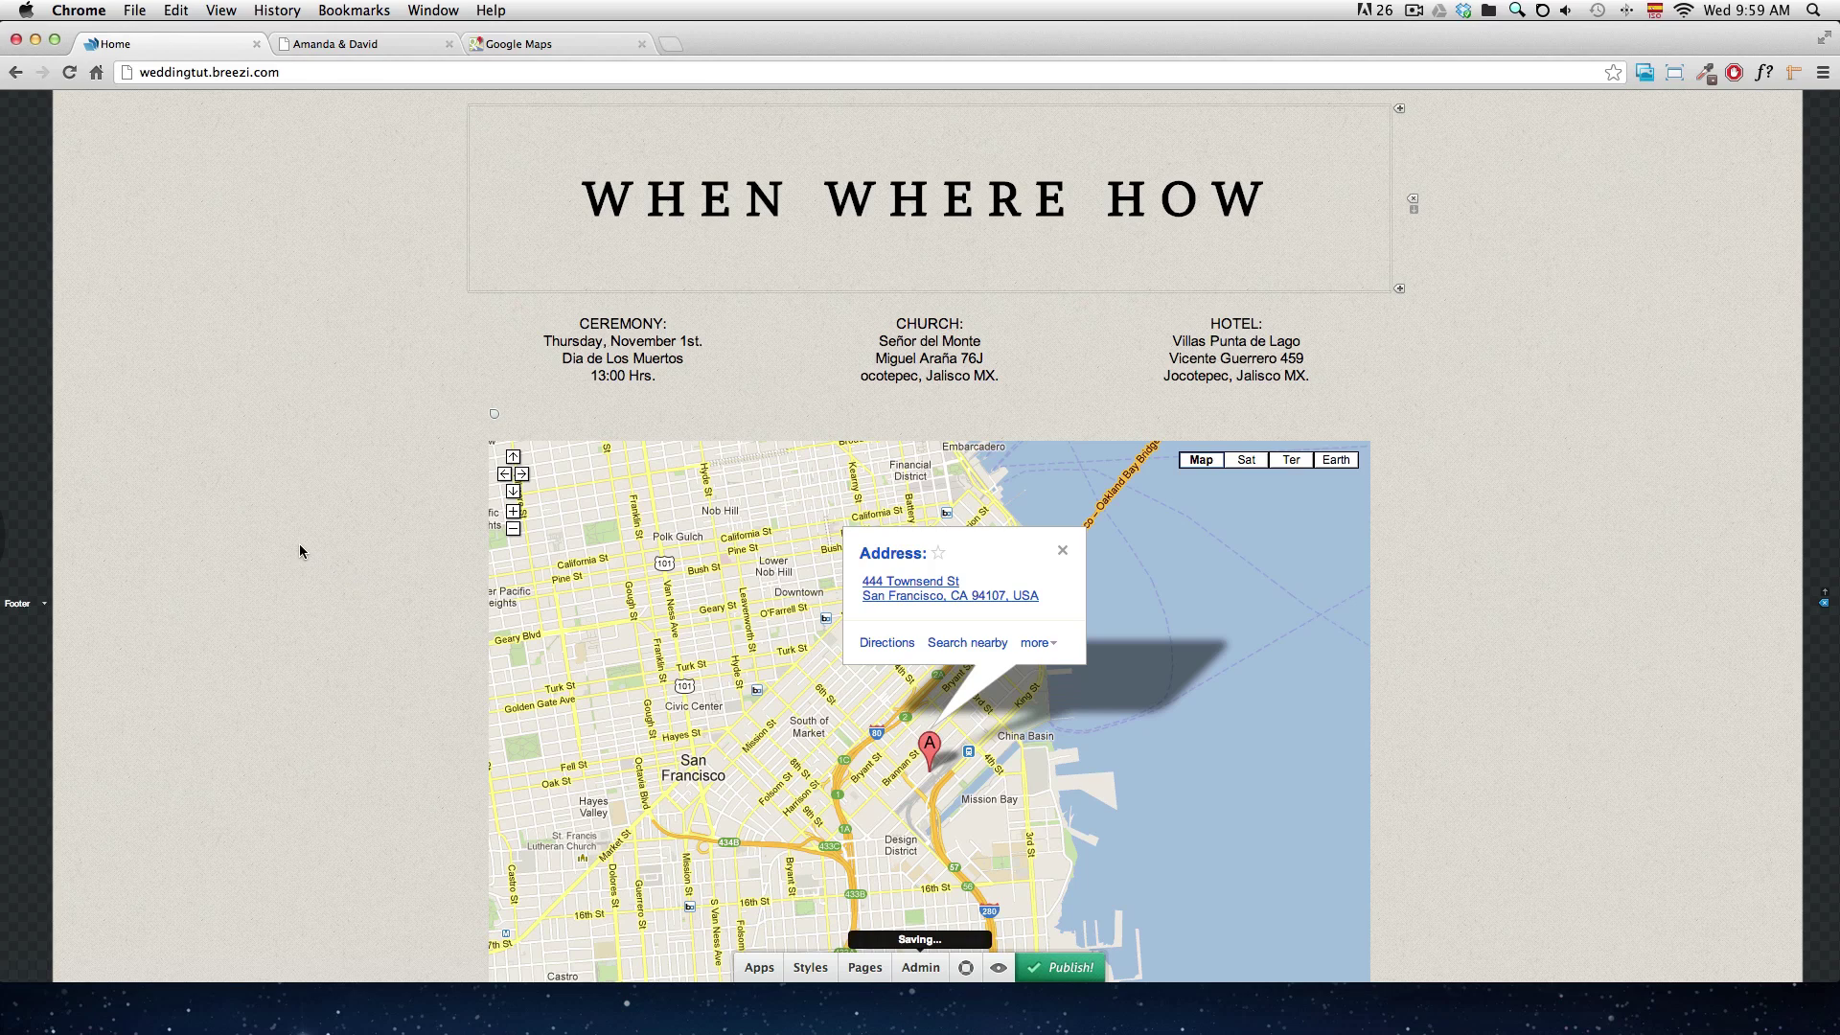
scroll(296, 551, "down", 4)
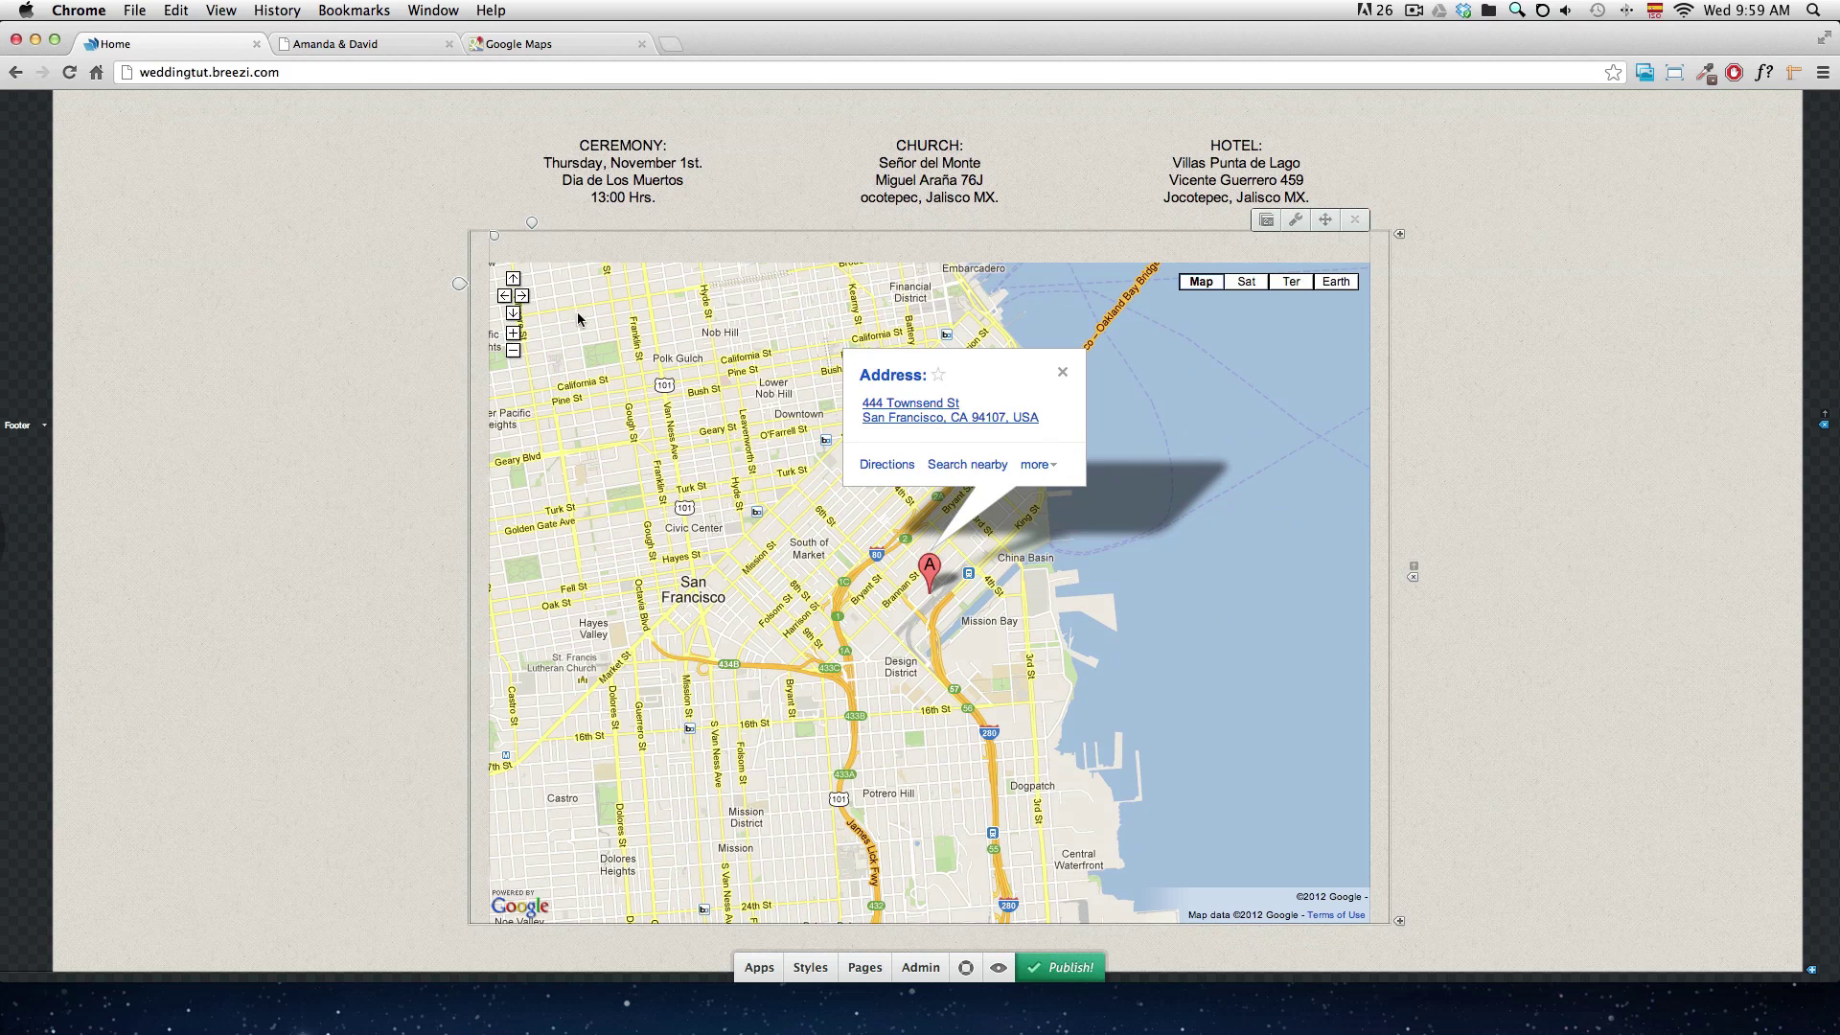
left_click_drag(494, 240, 498, 239)
left_click(496, 238)
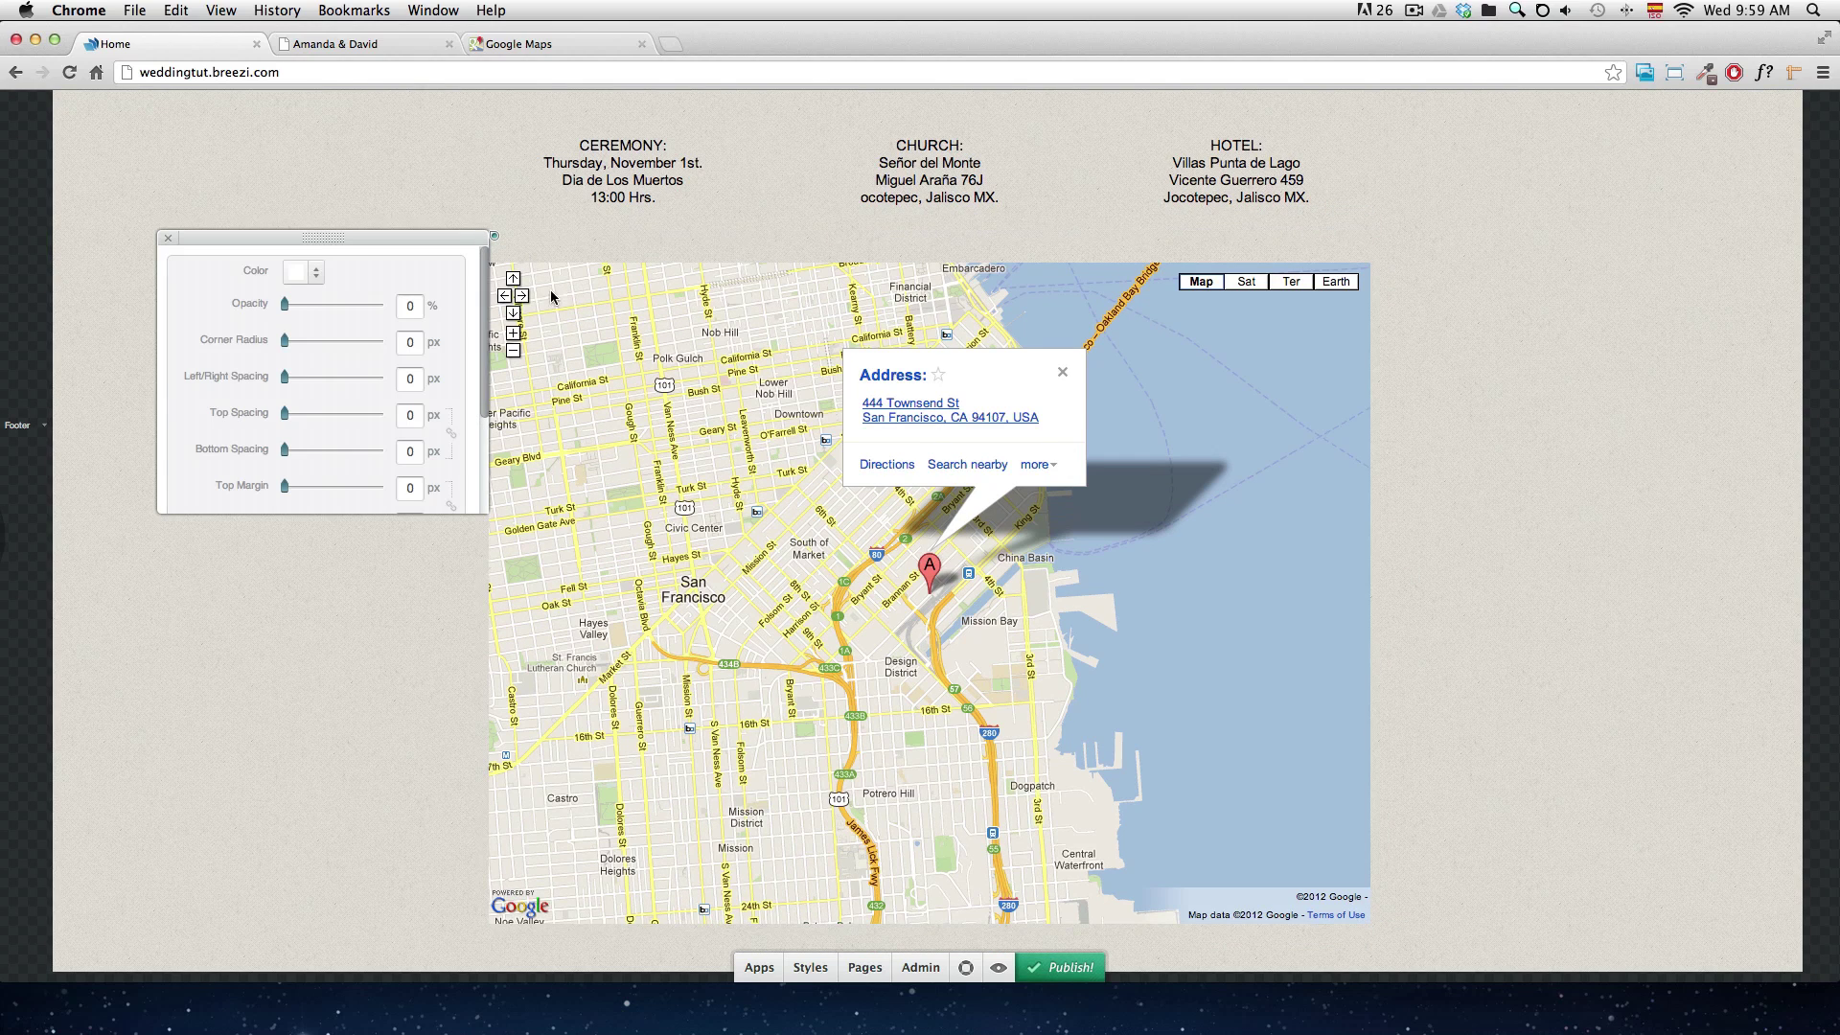
left_click(654, 625)
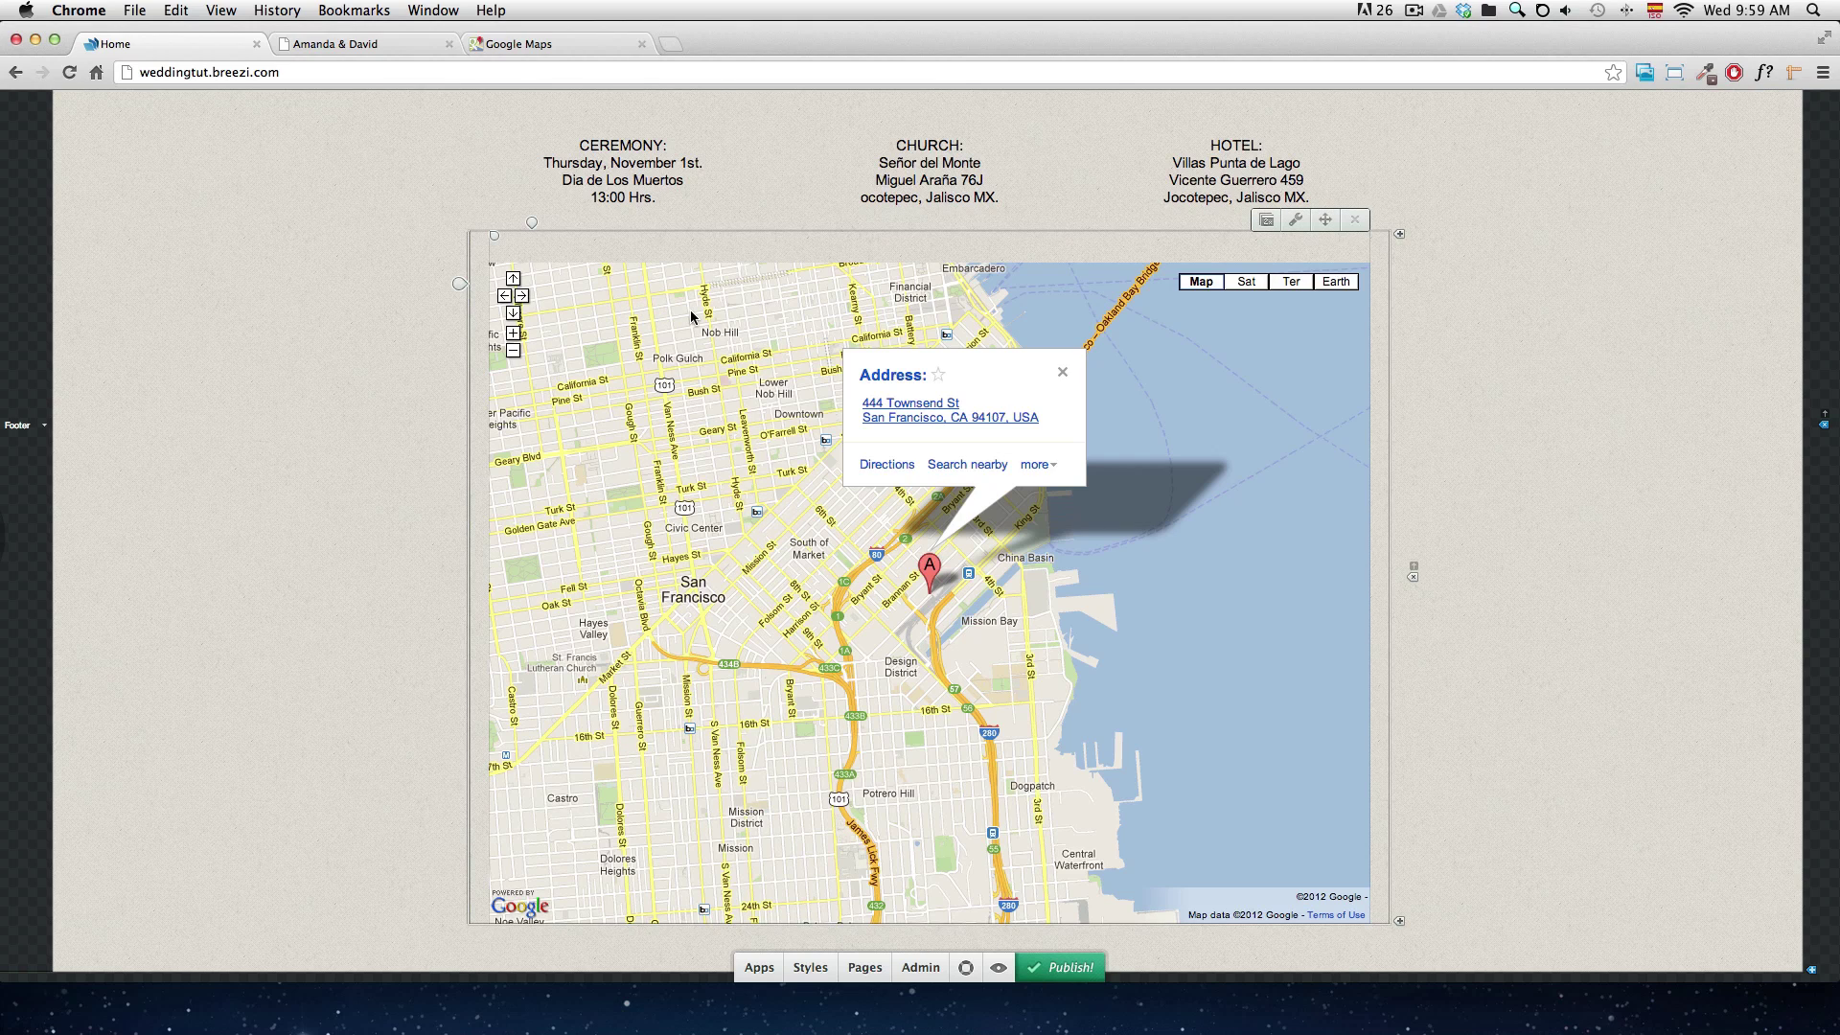
- Switch to Google Maps and copy the HTML embed code for the Templo Expiatorio map
left_click(517, 44)
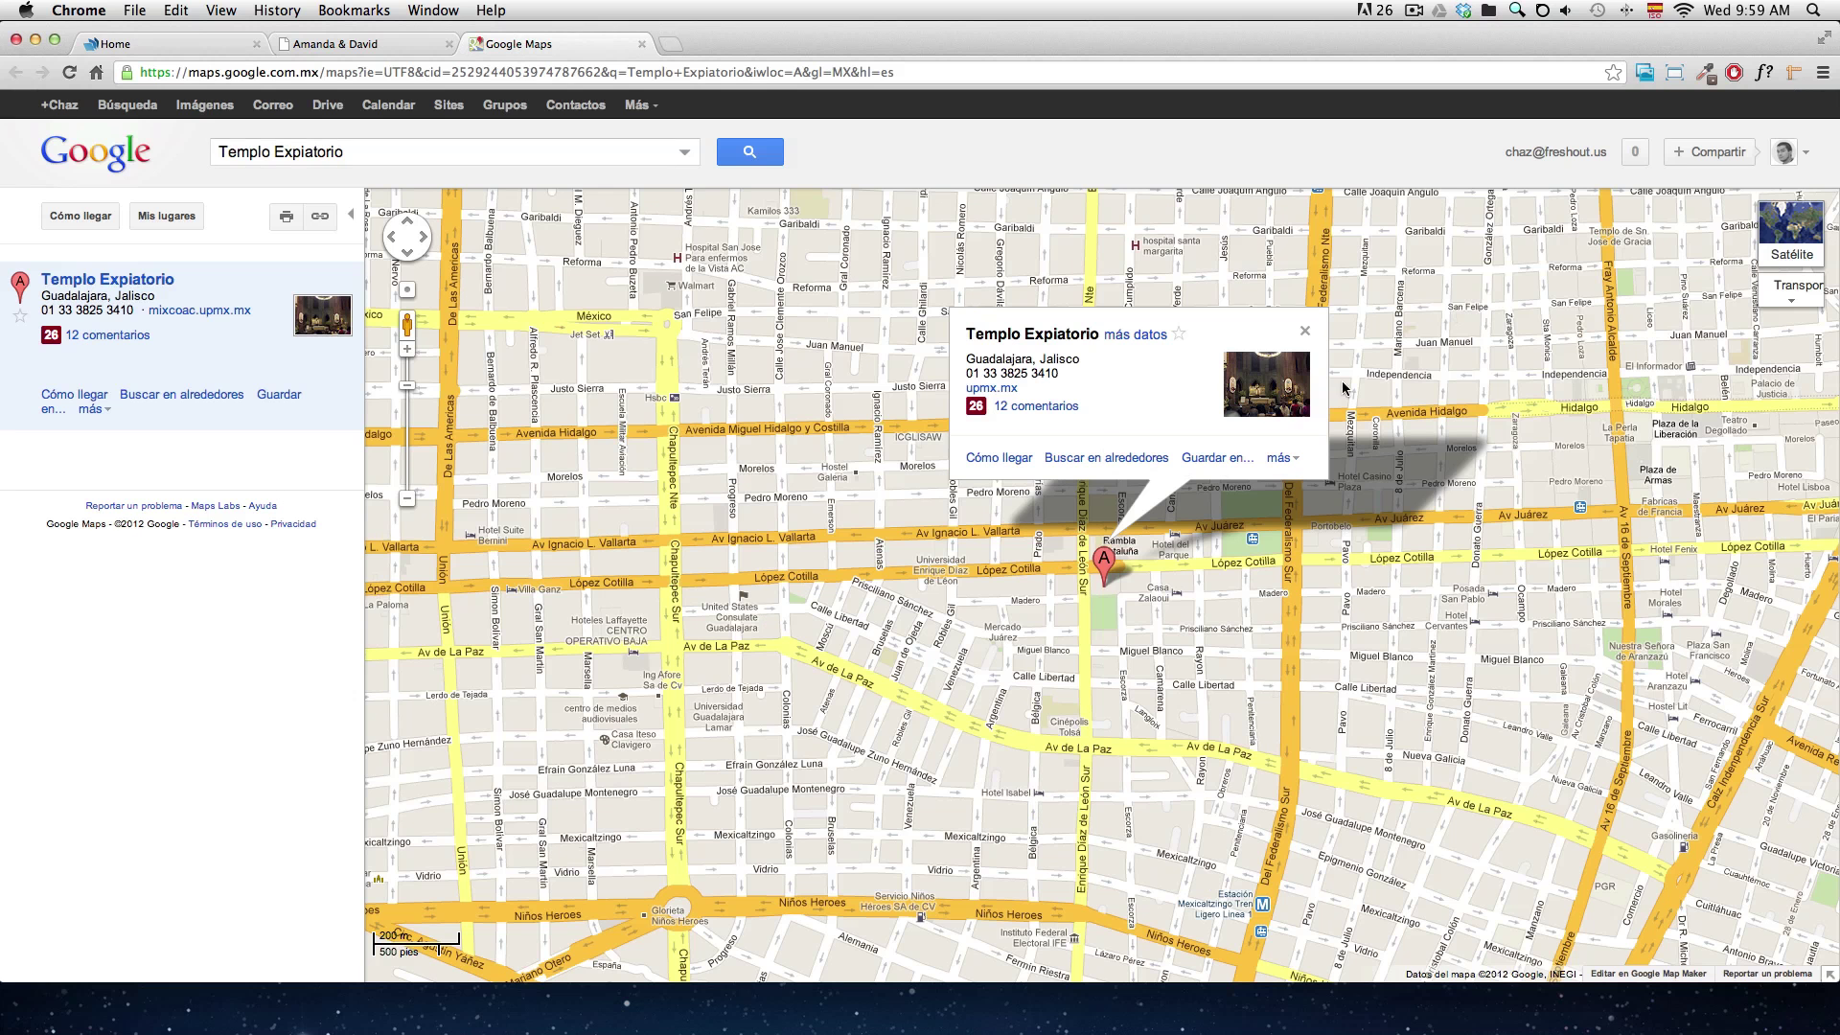
left_click(320, 218)
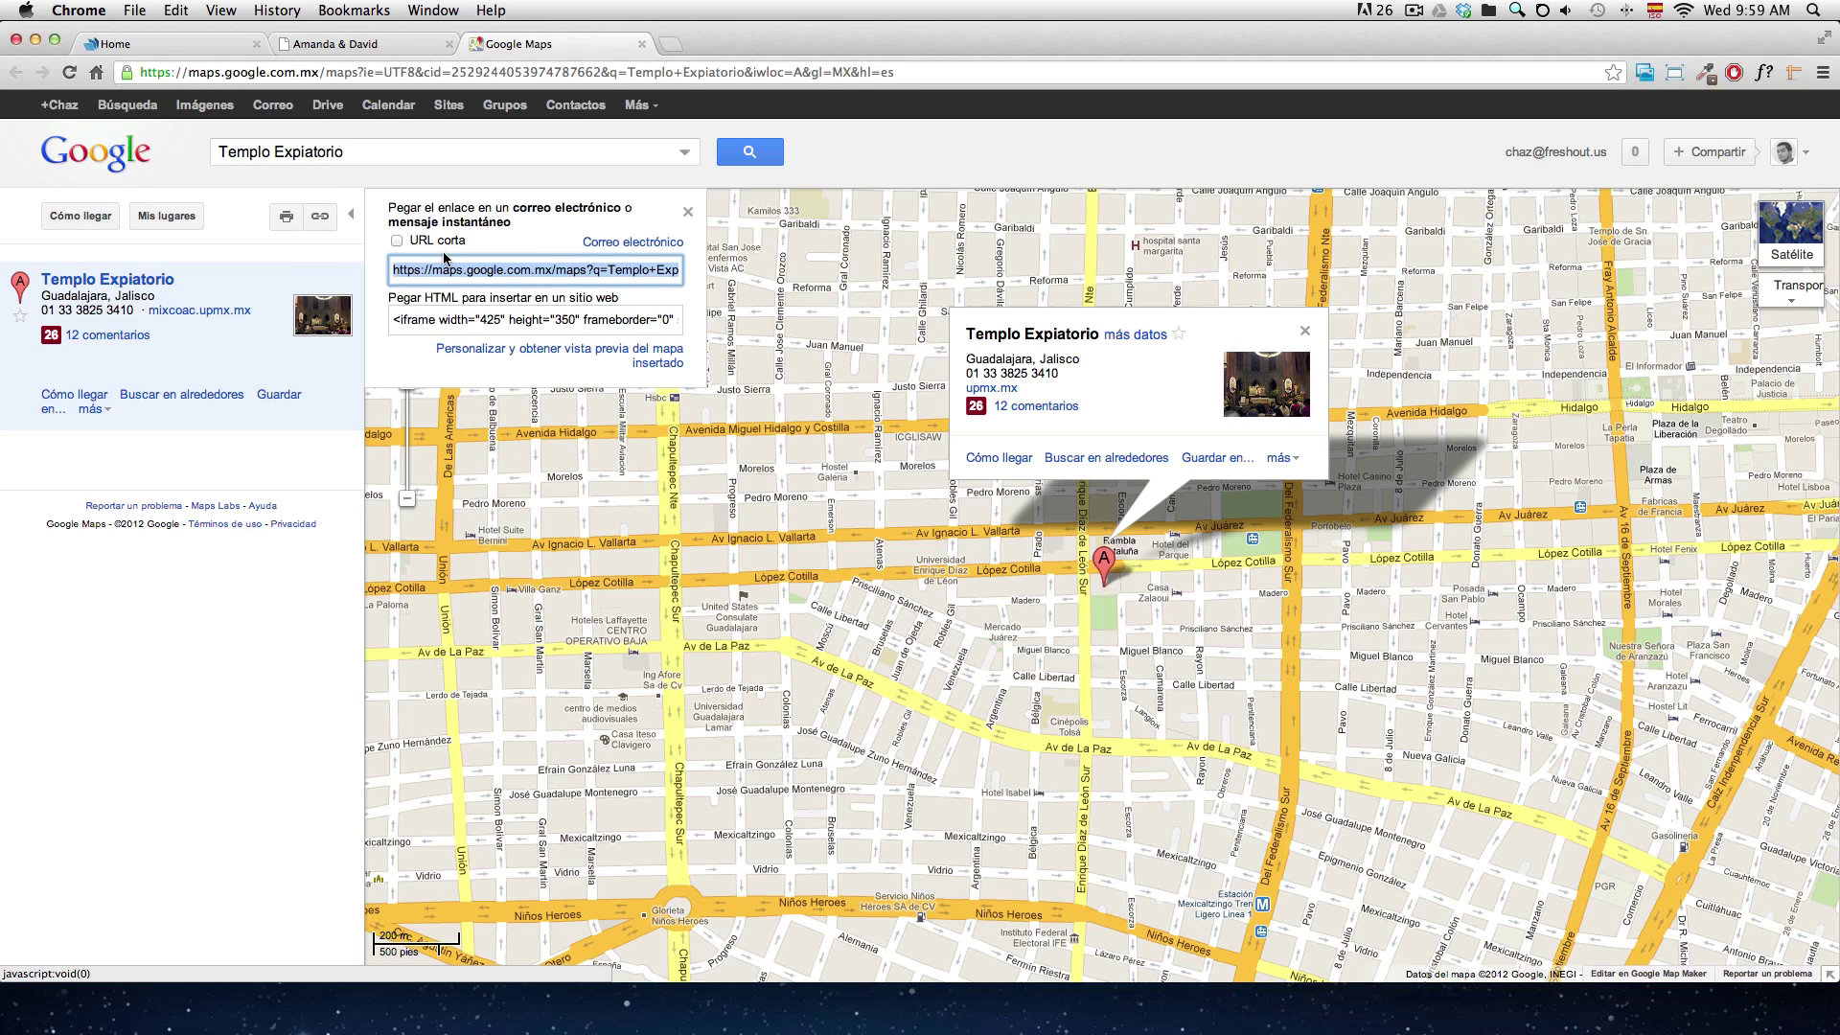
left_click(468, 269)
left_click(468, 324)
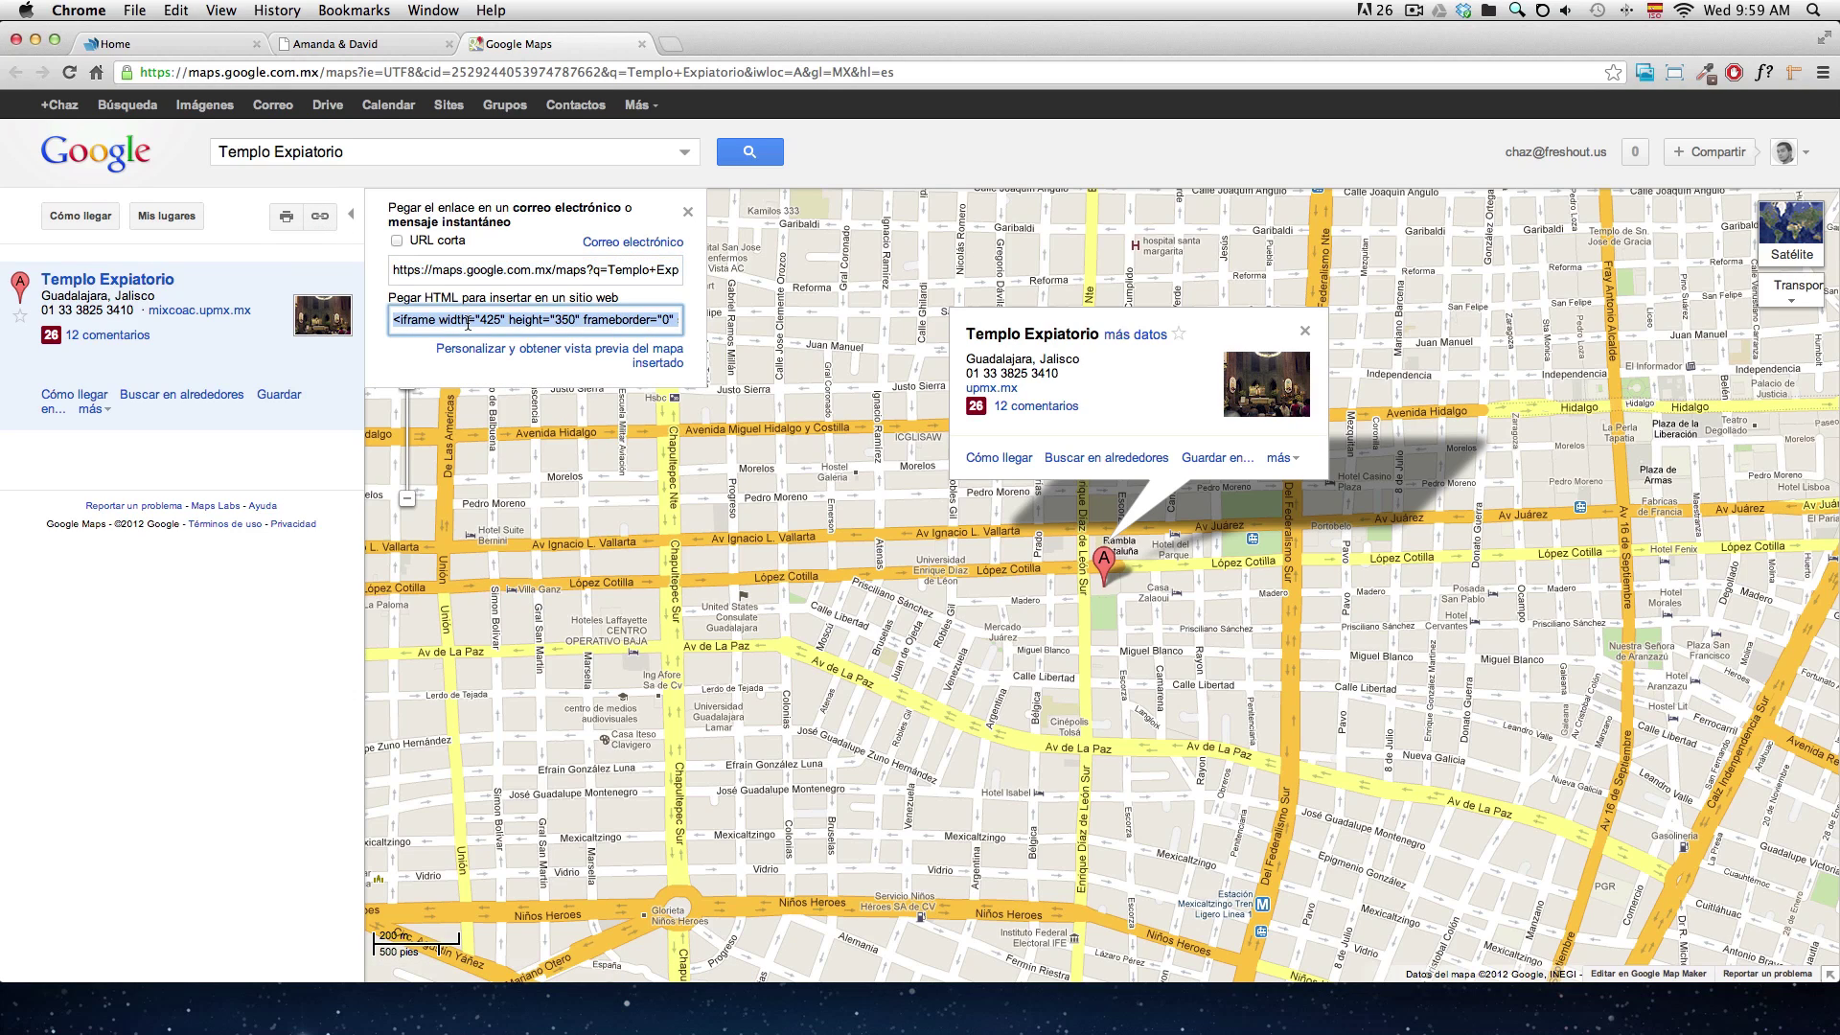
key("super+c")
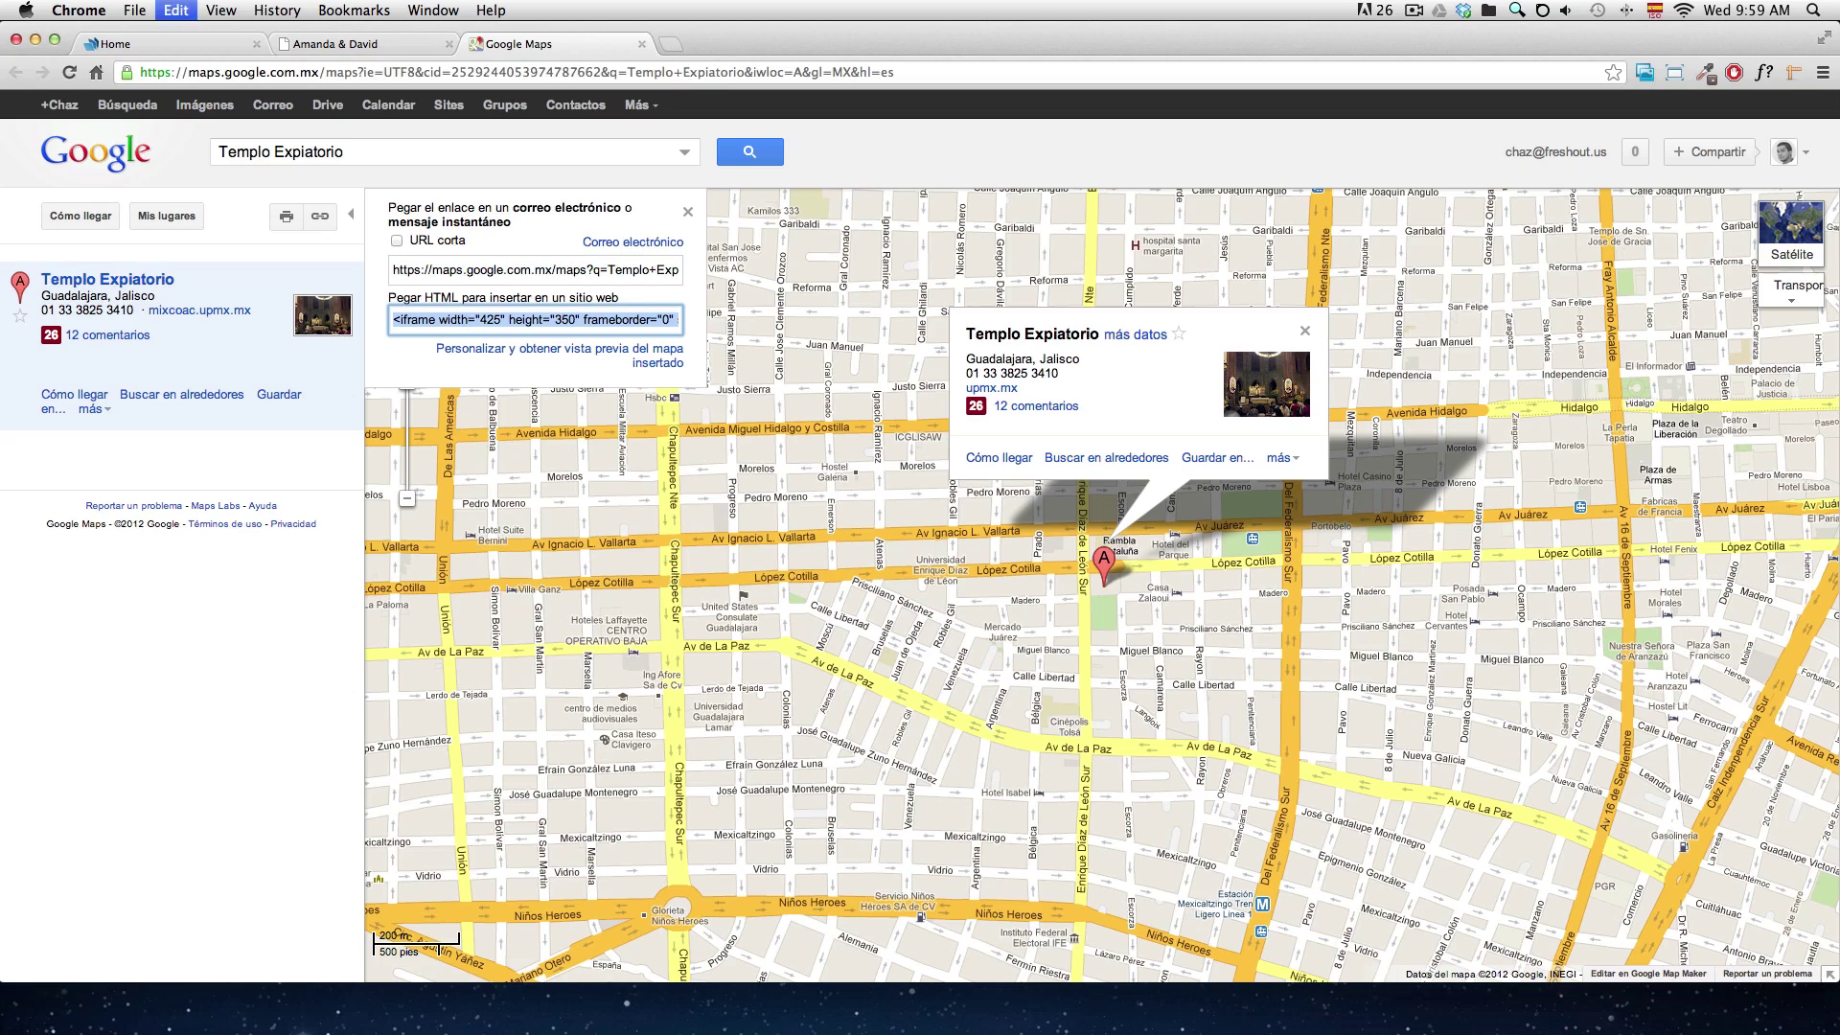
- Return to the wedding site editor, replace the map's Google Map embed code with the copied Templo Expiatorio code, and save it
left_click(202, 50)
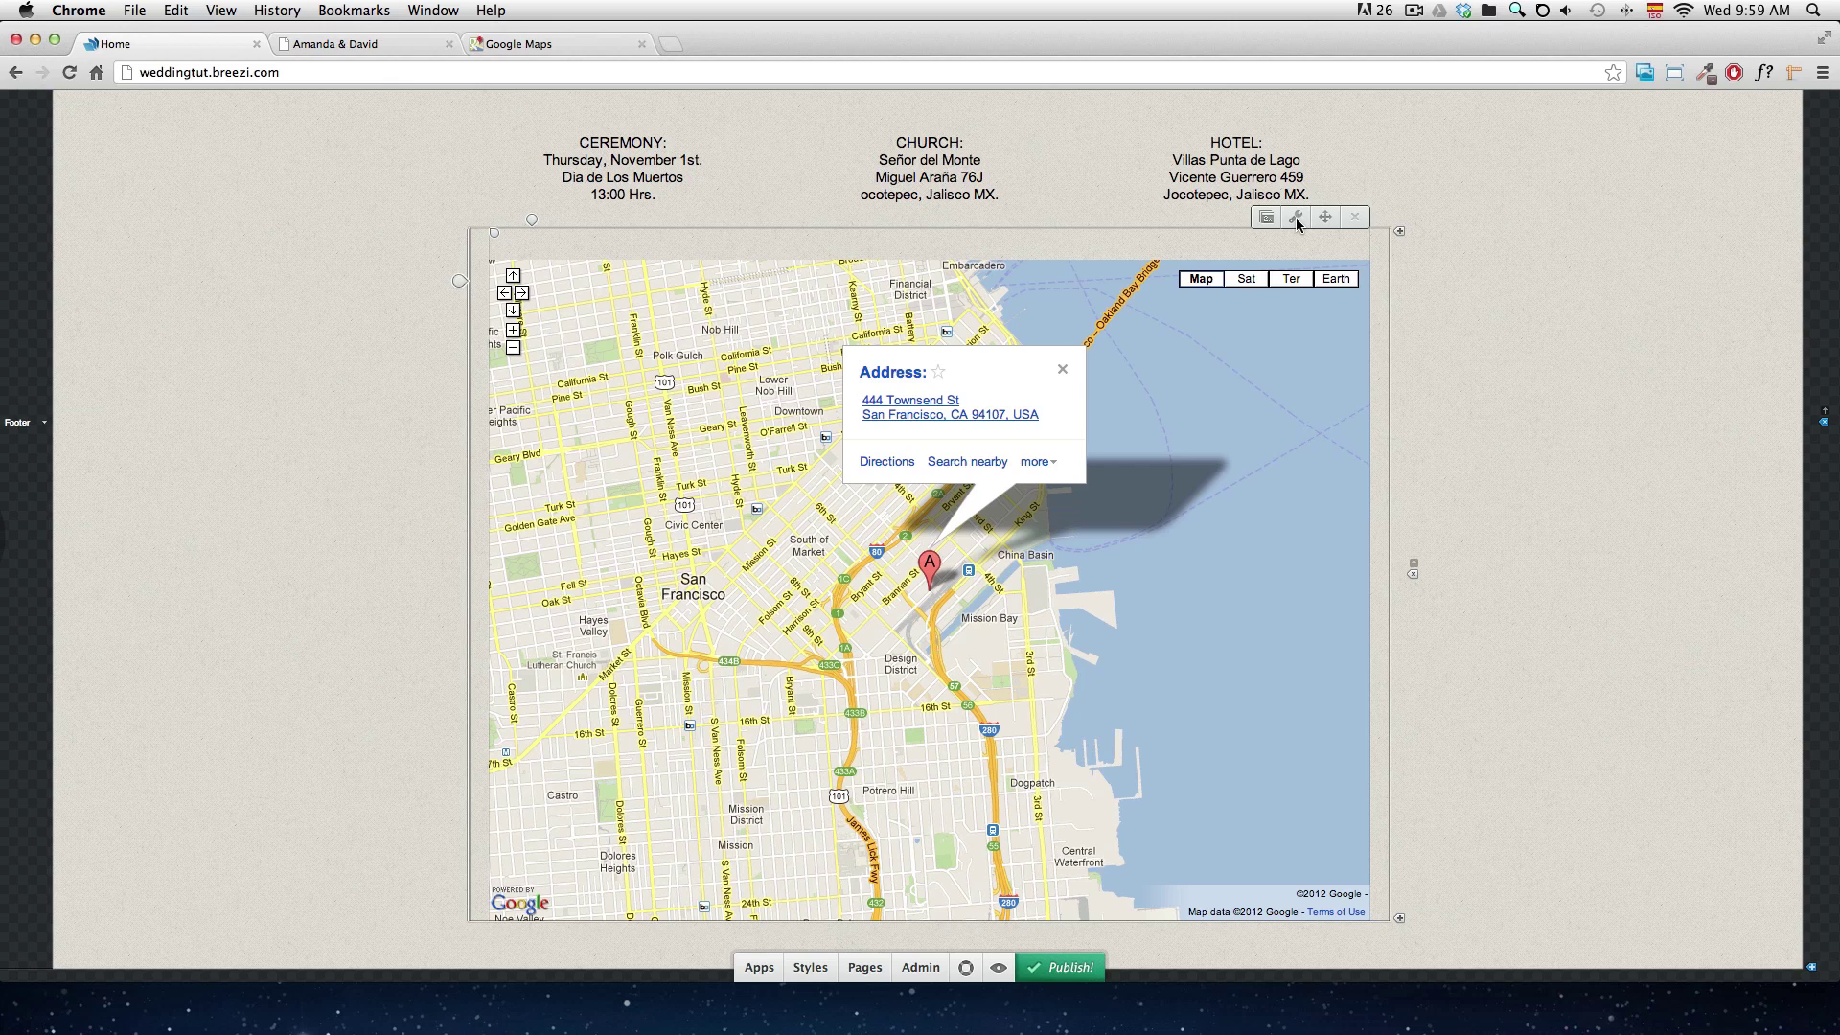
left_click(1296, 222)
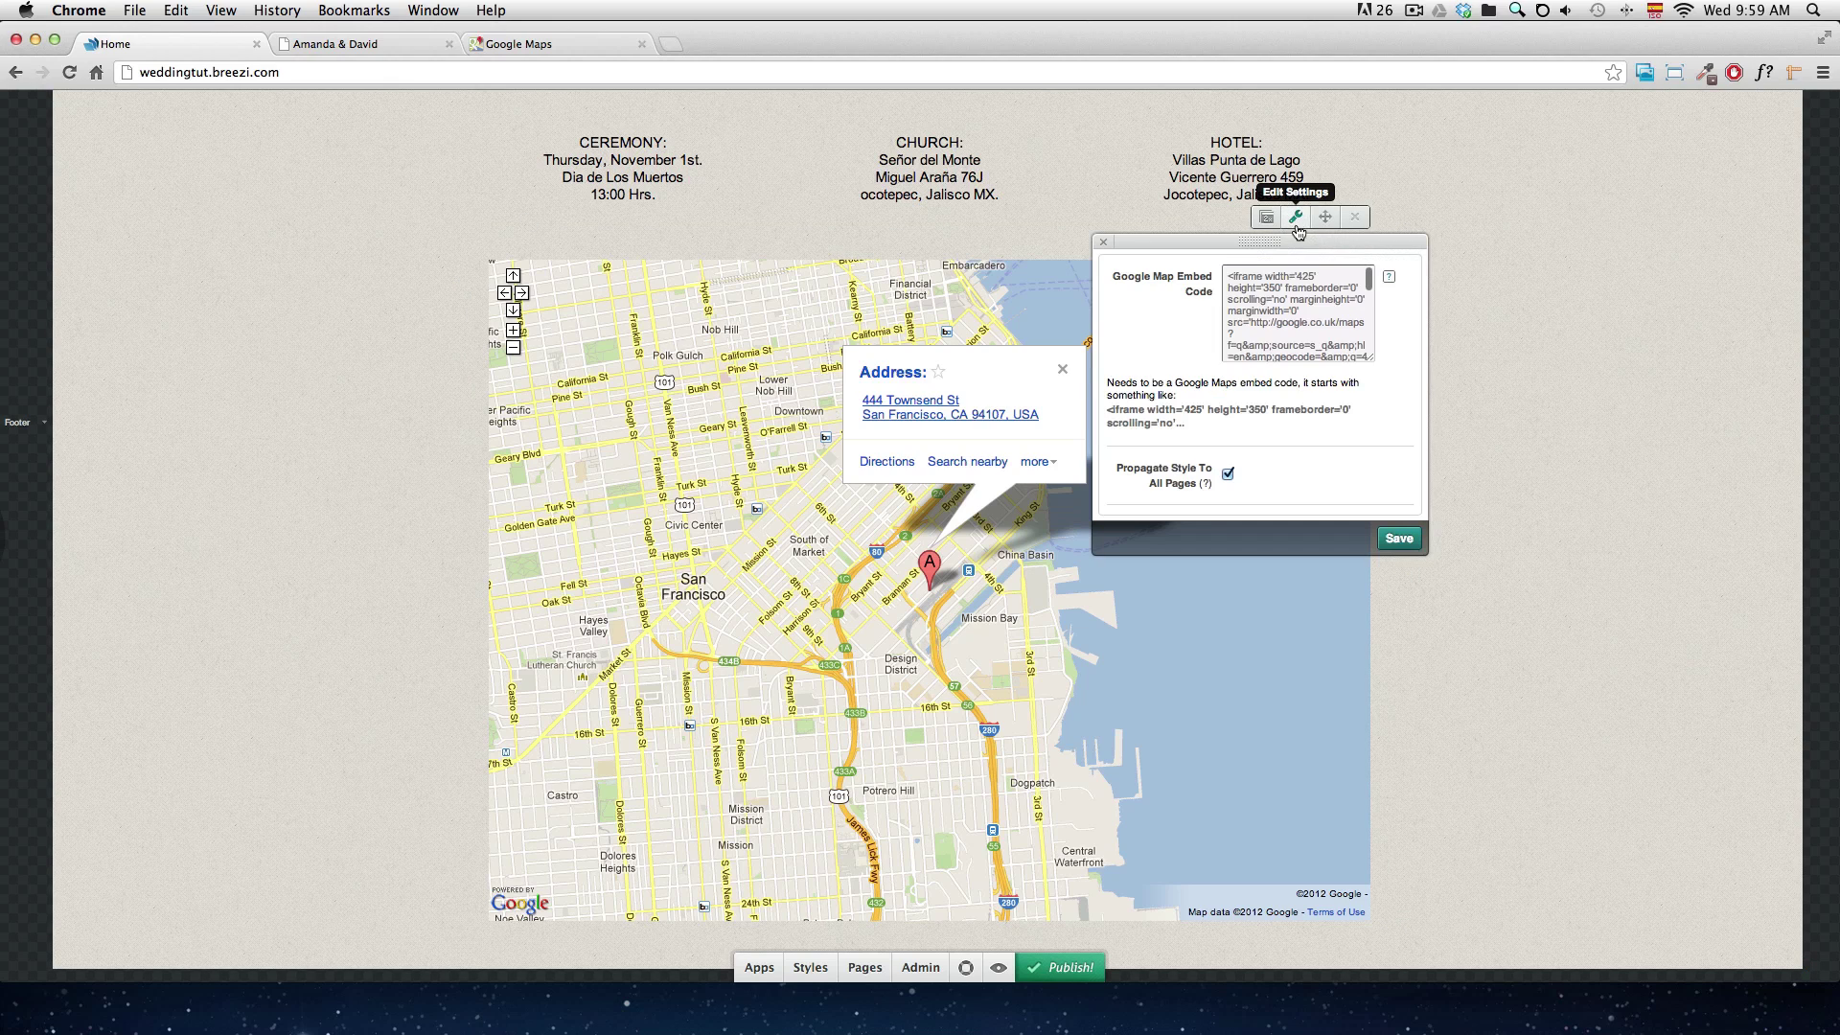
left_click(1283, 310)
key("super+a")
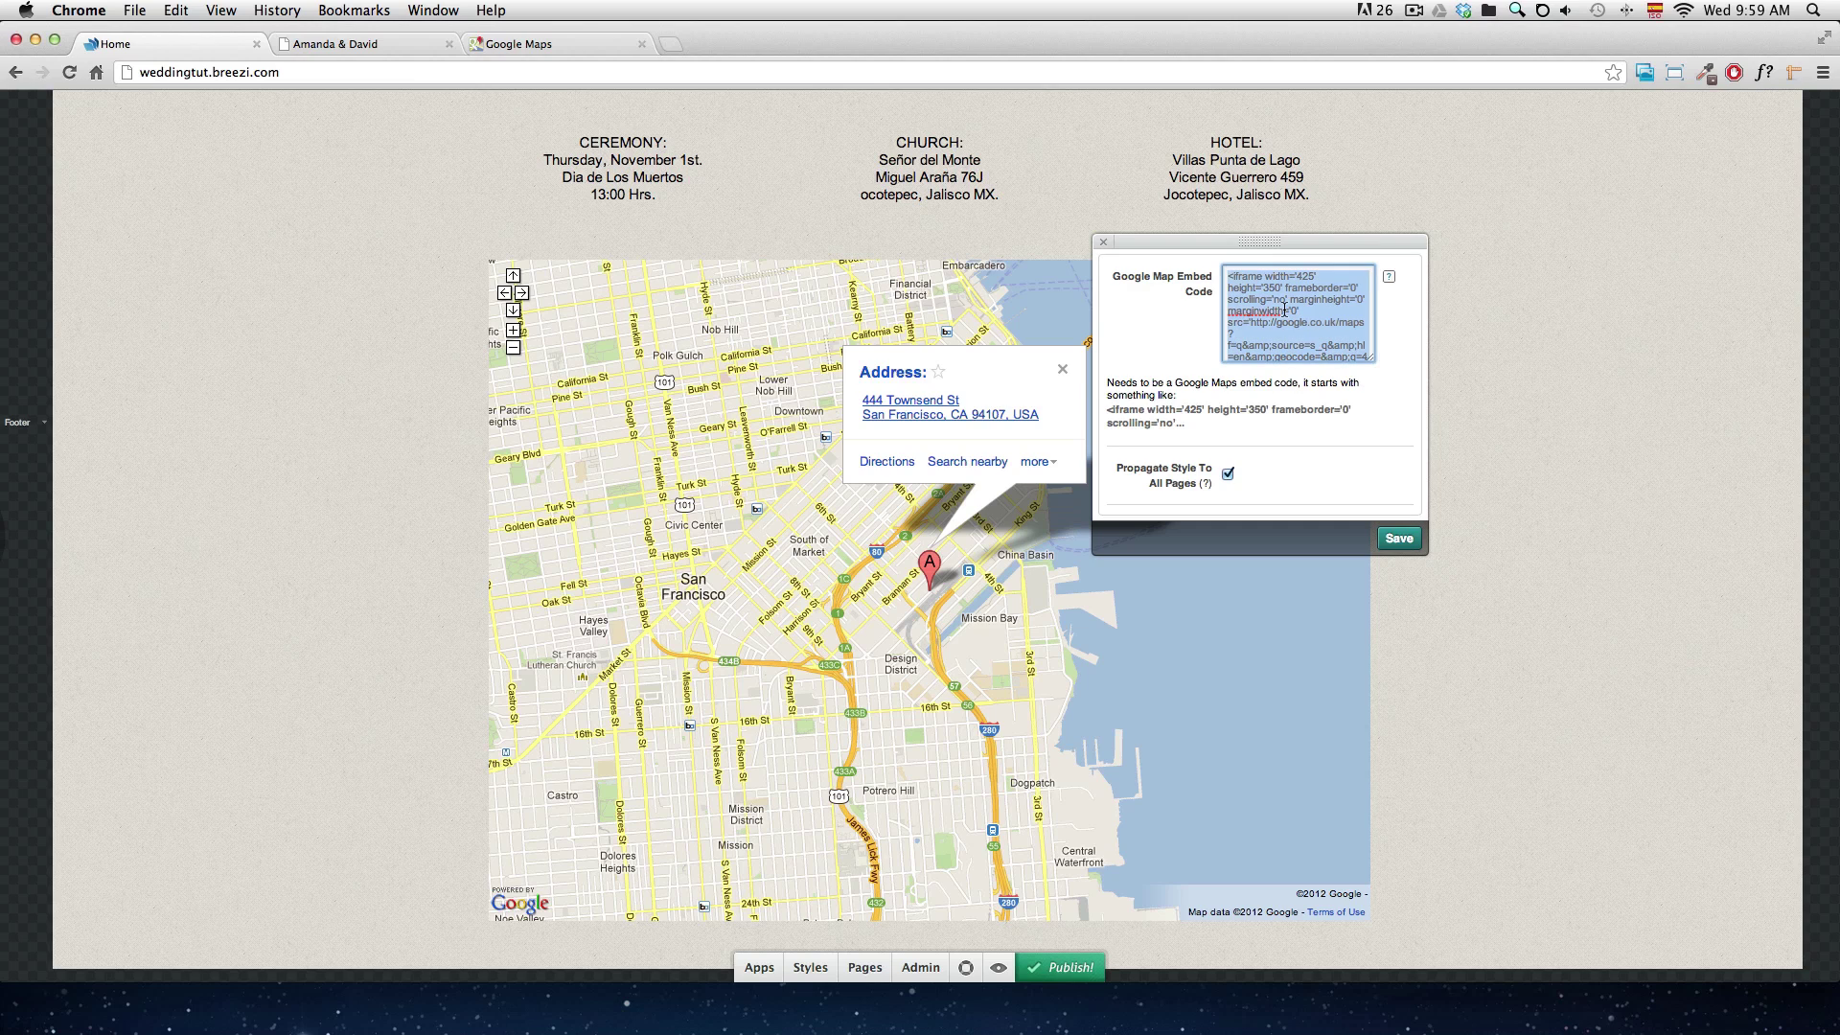
key("super+v")
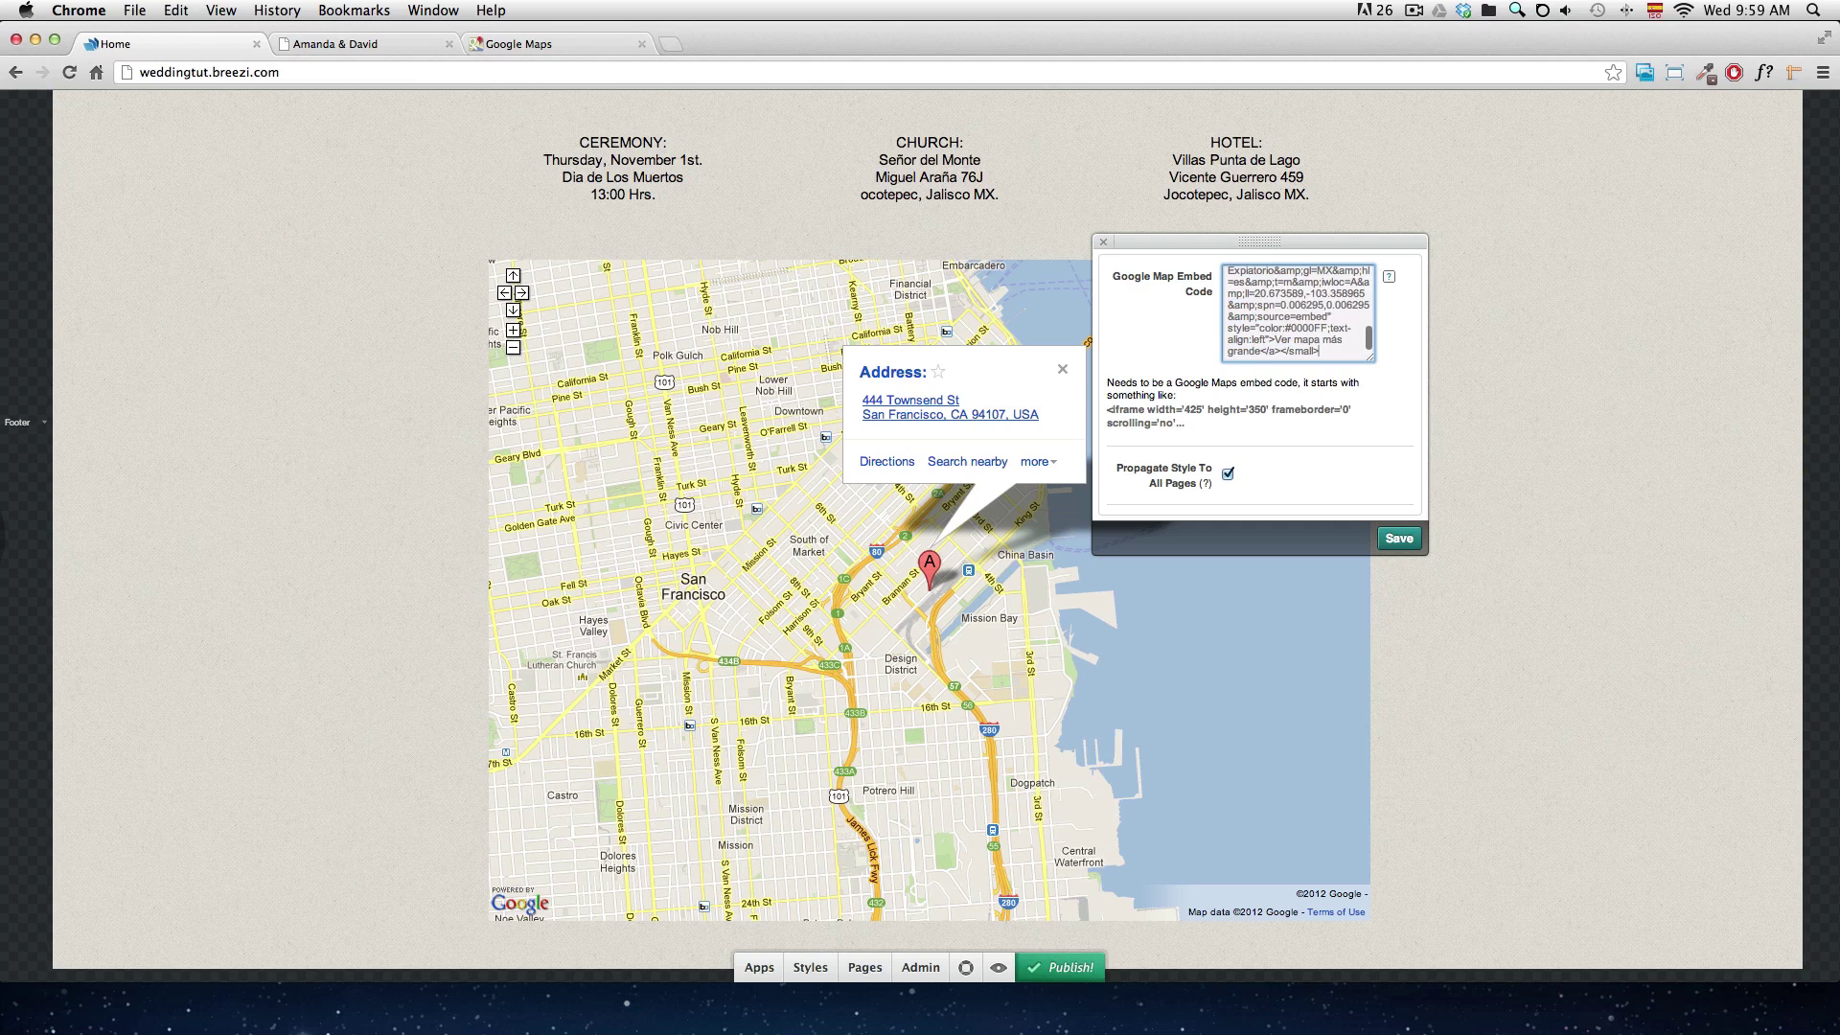
left_click(1399, 540)
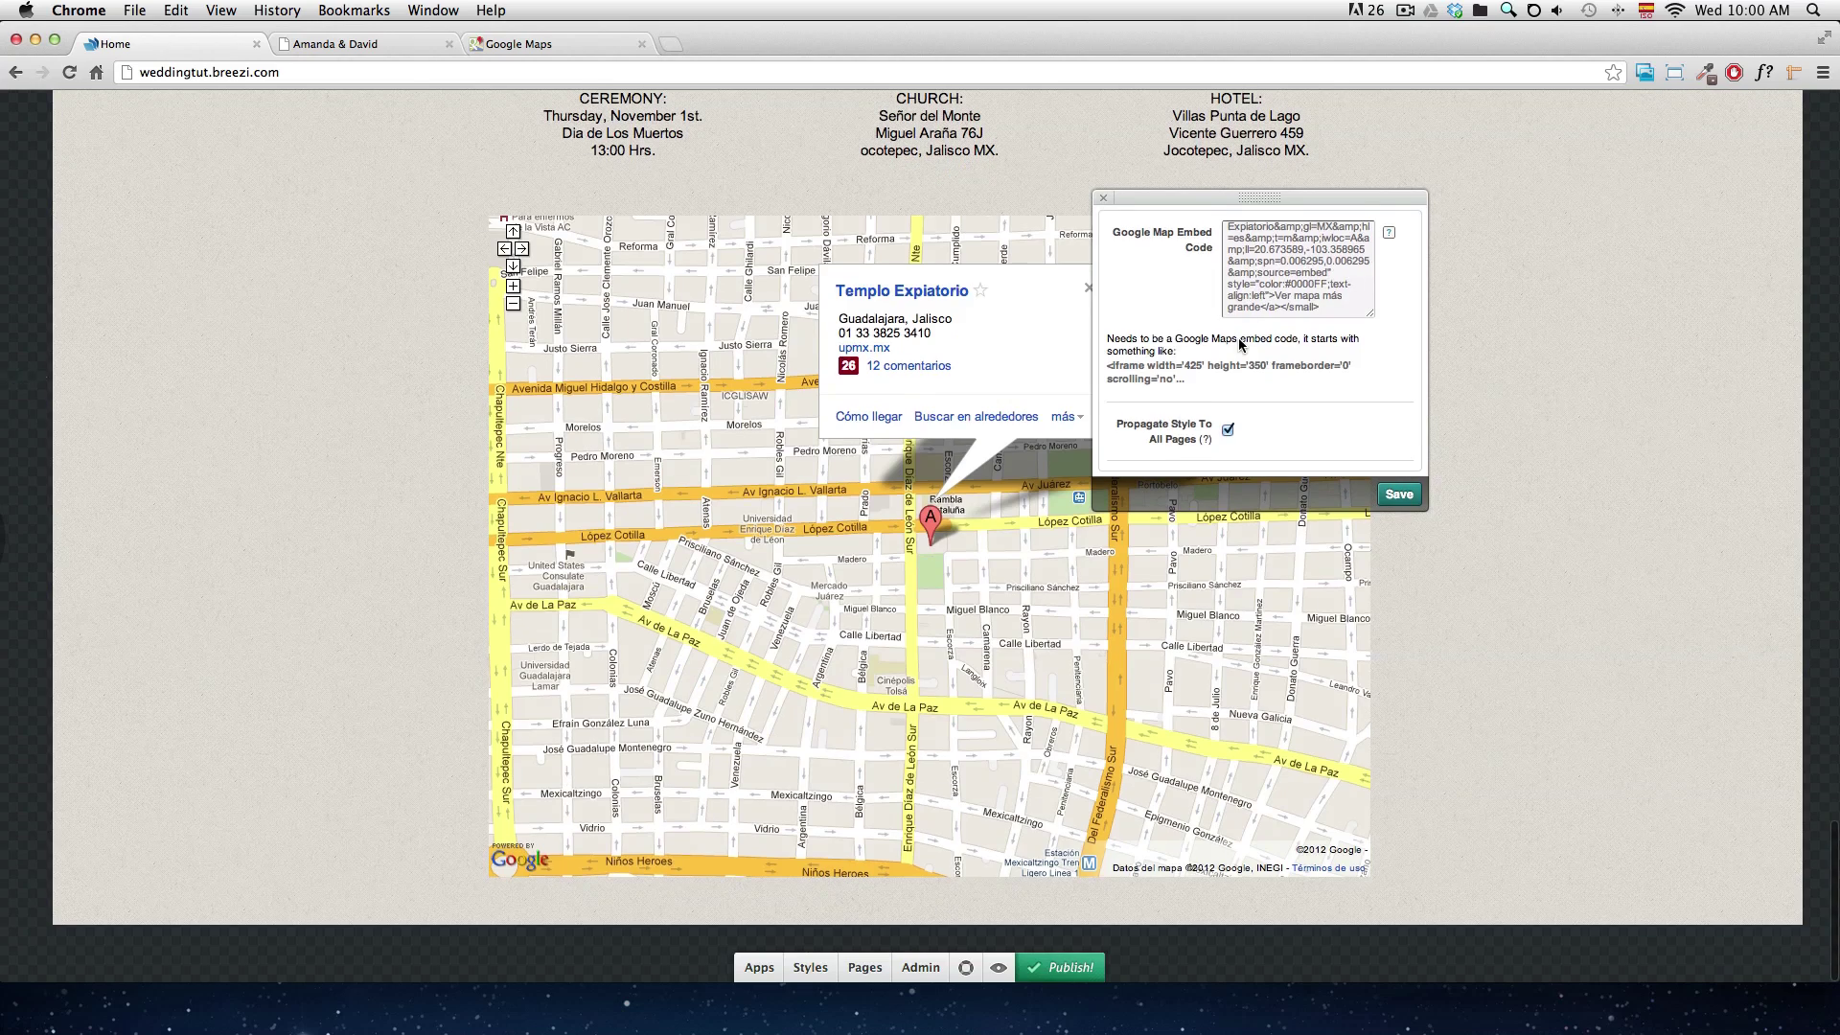
- Set the iframe width in the map's embed code to 960, save the settings and close them
scroll(1238, 337, "up", 3)
scroll(1239, 342, "up", 1)
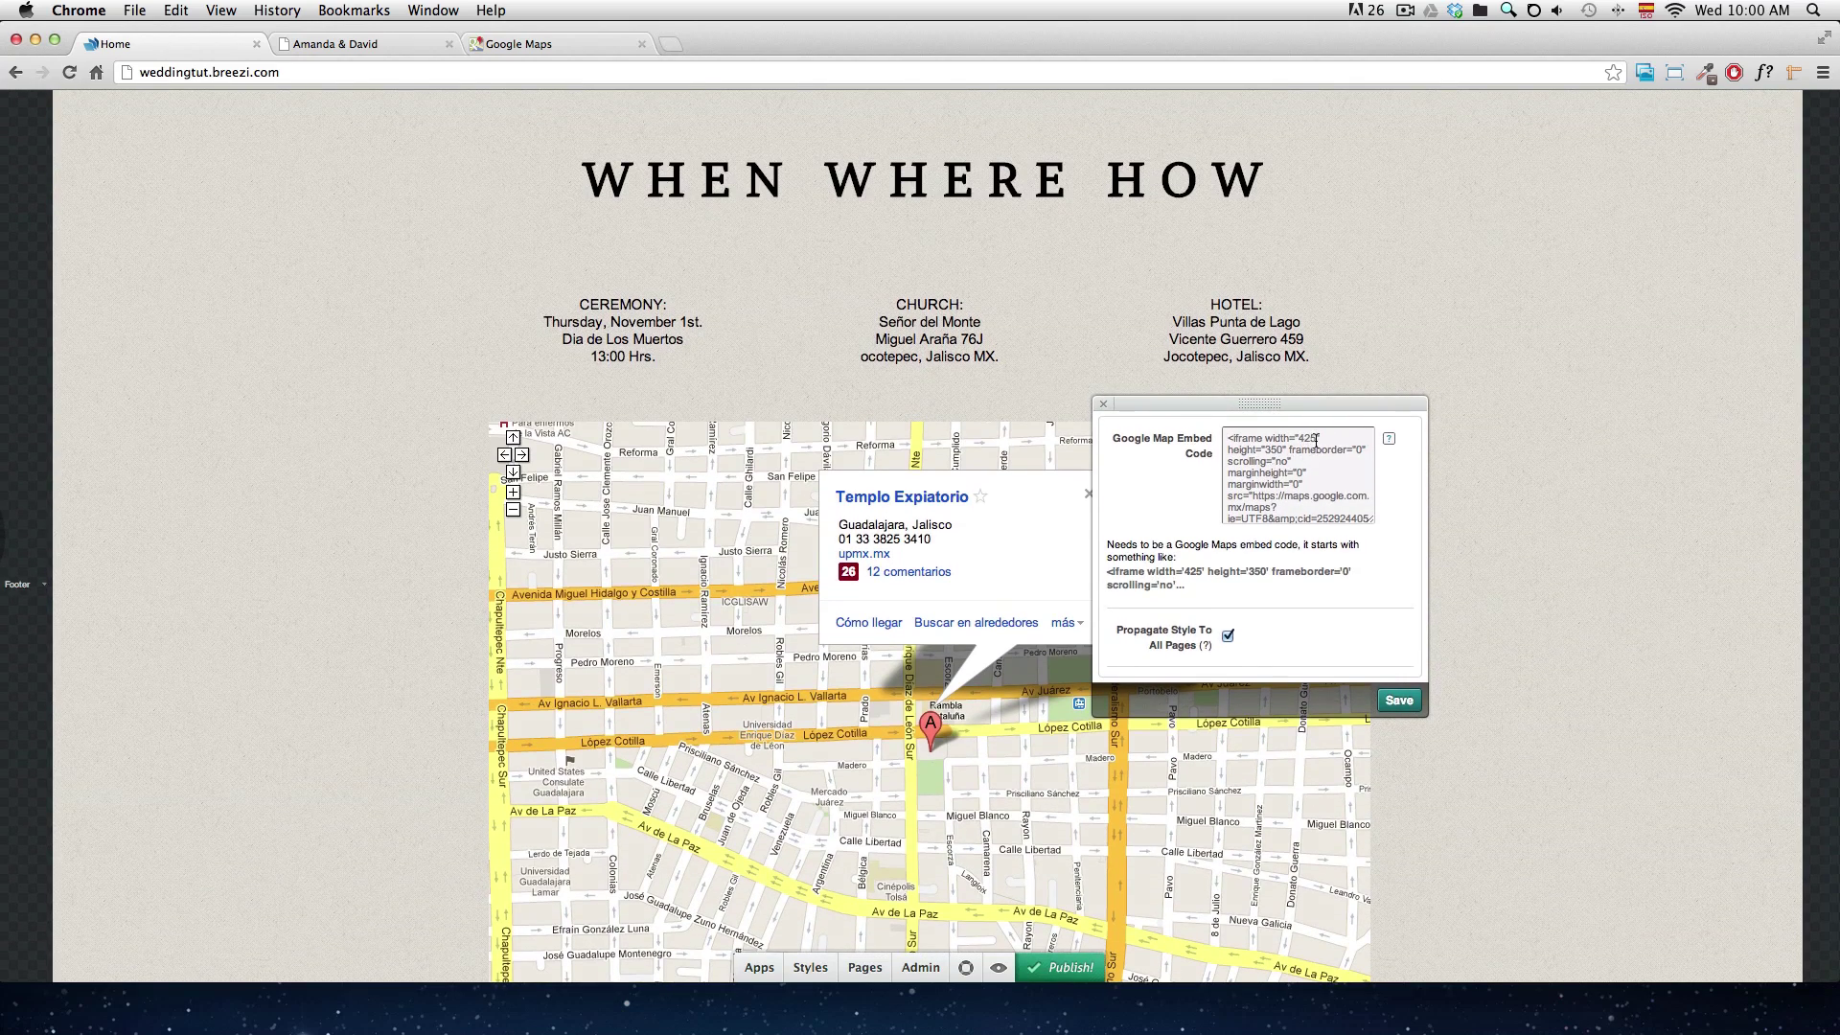
left_click_drag(1317, 440, 1303, 438)
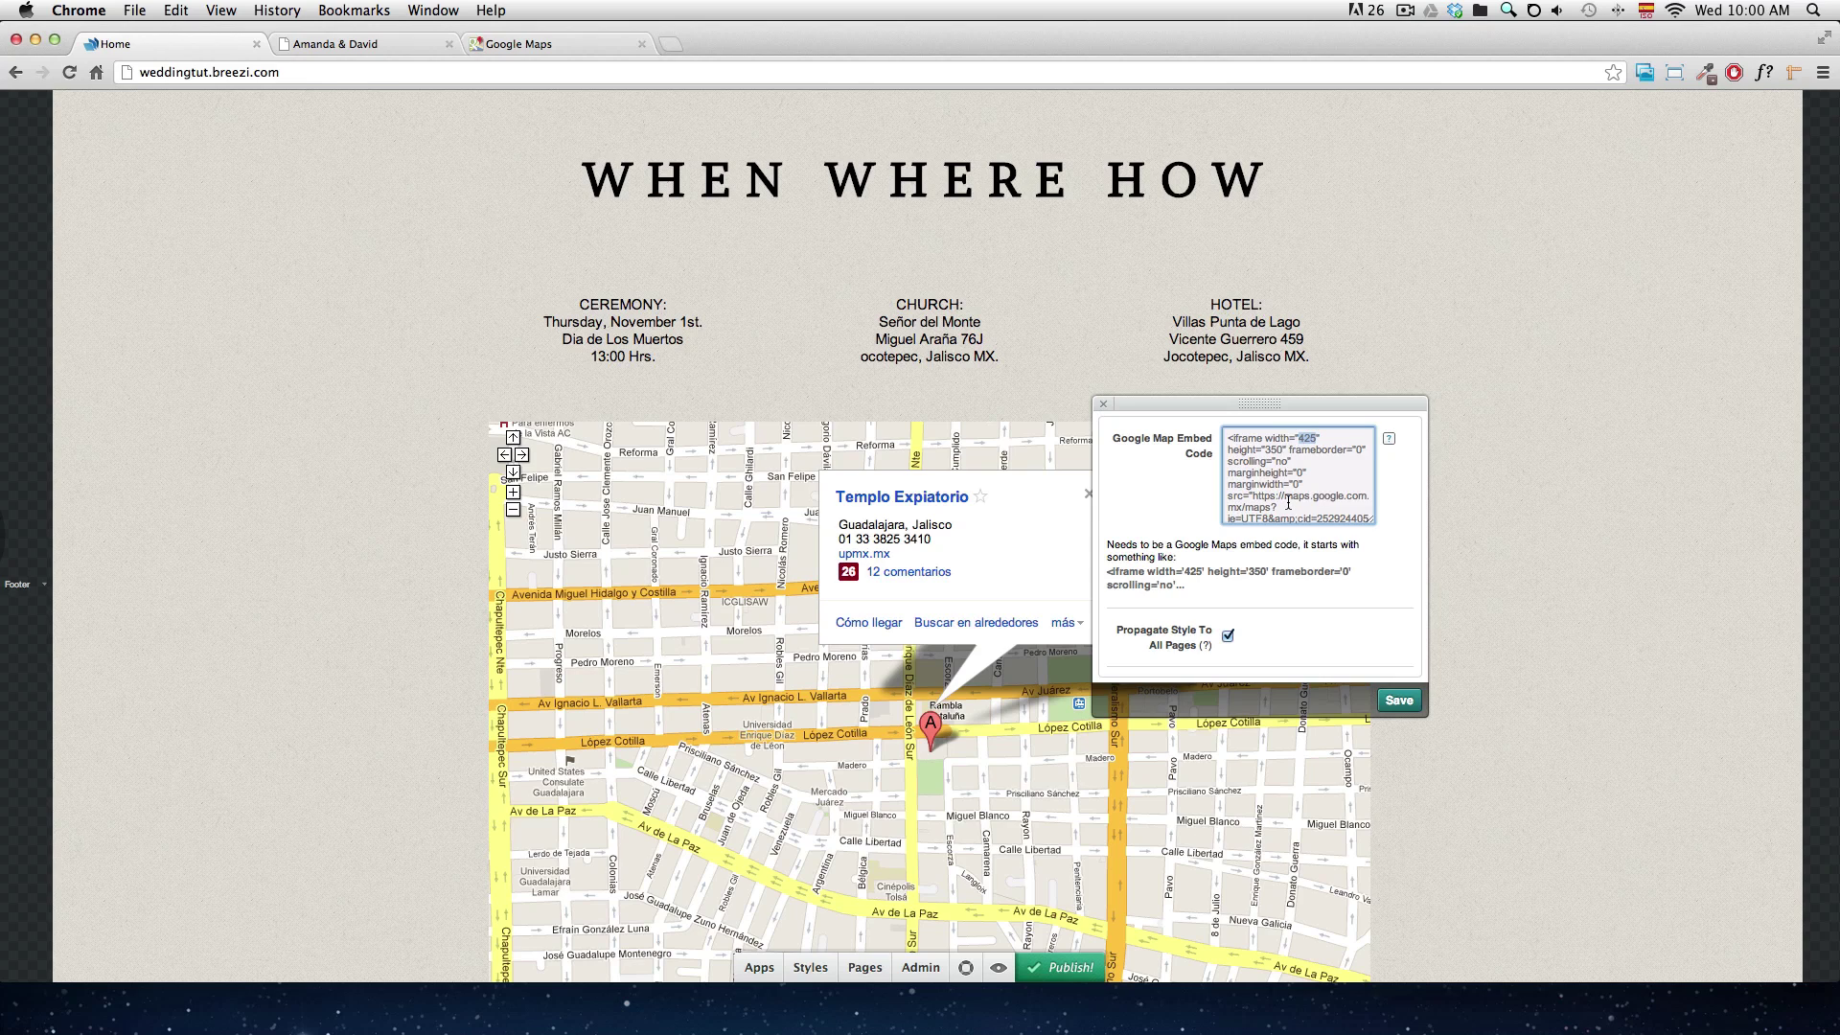
type("960")
left_click(1390, 700)
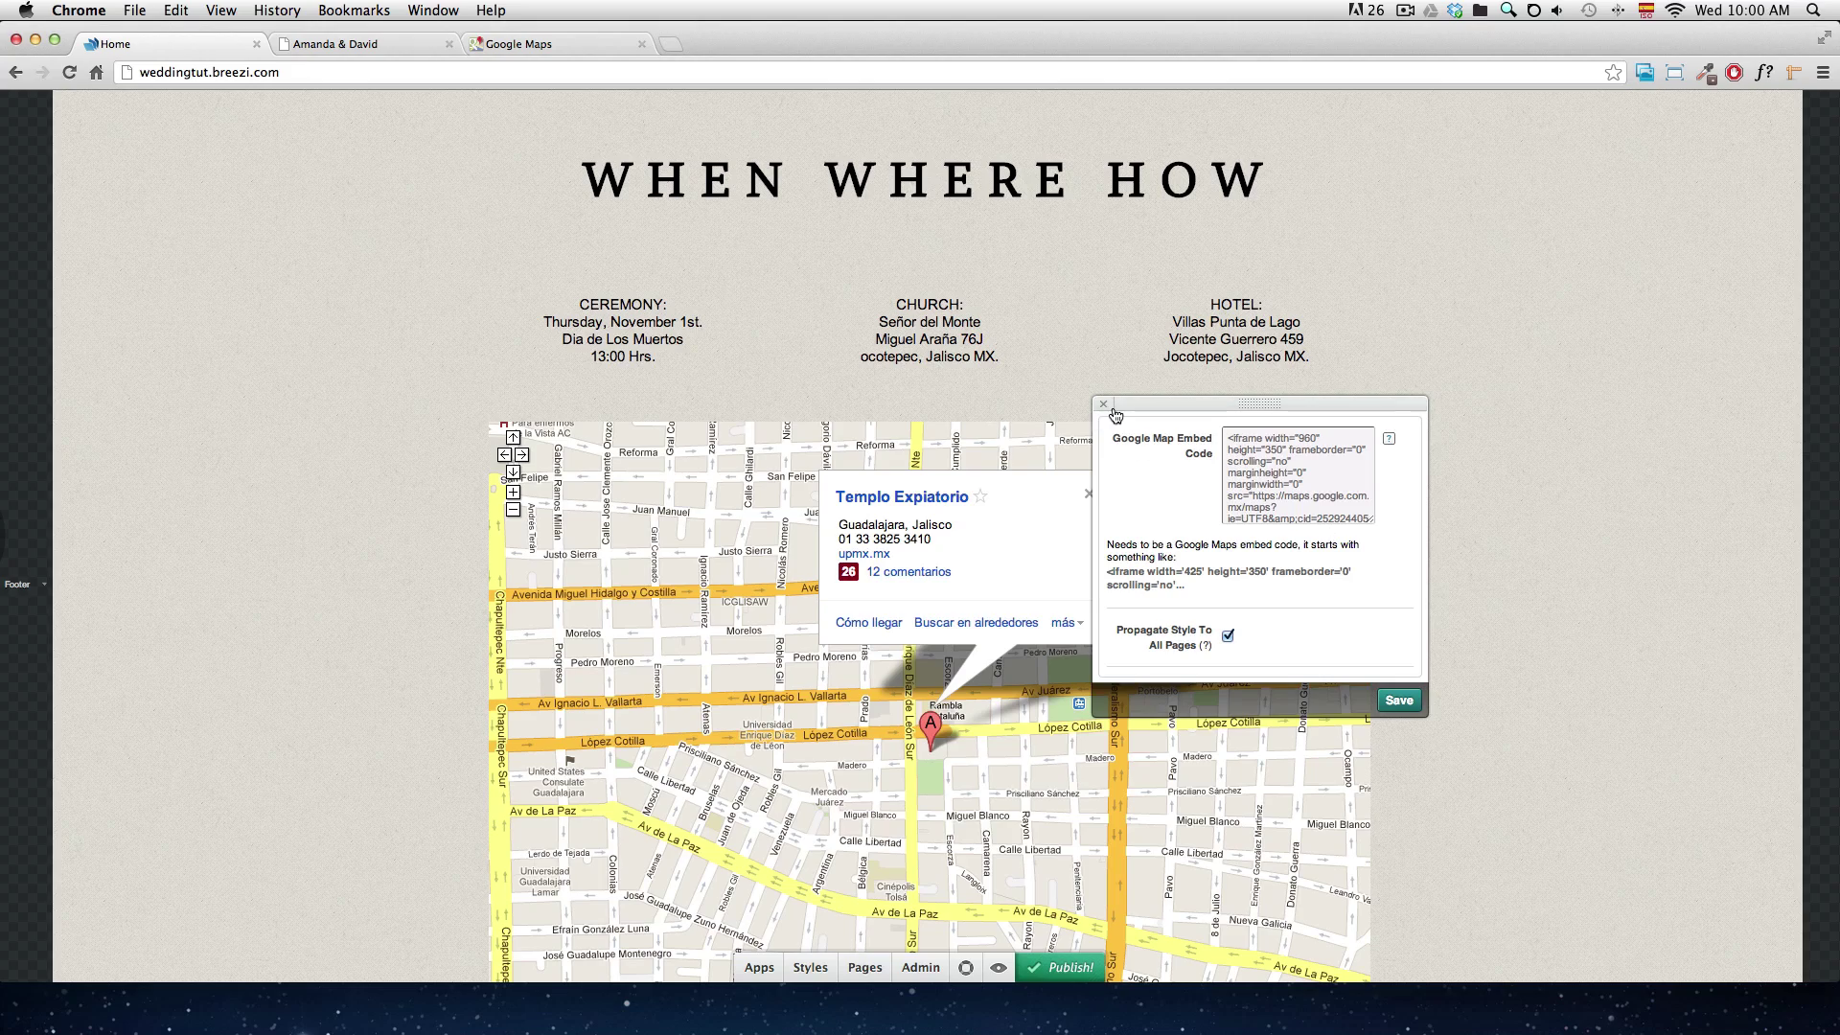
left_click(1591, 548)
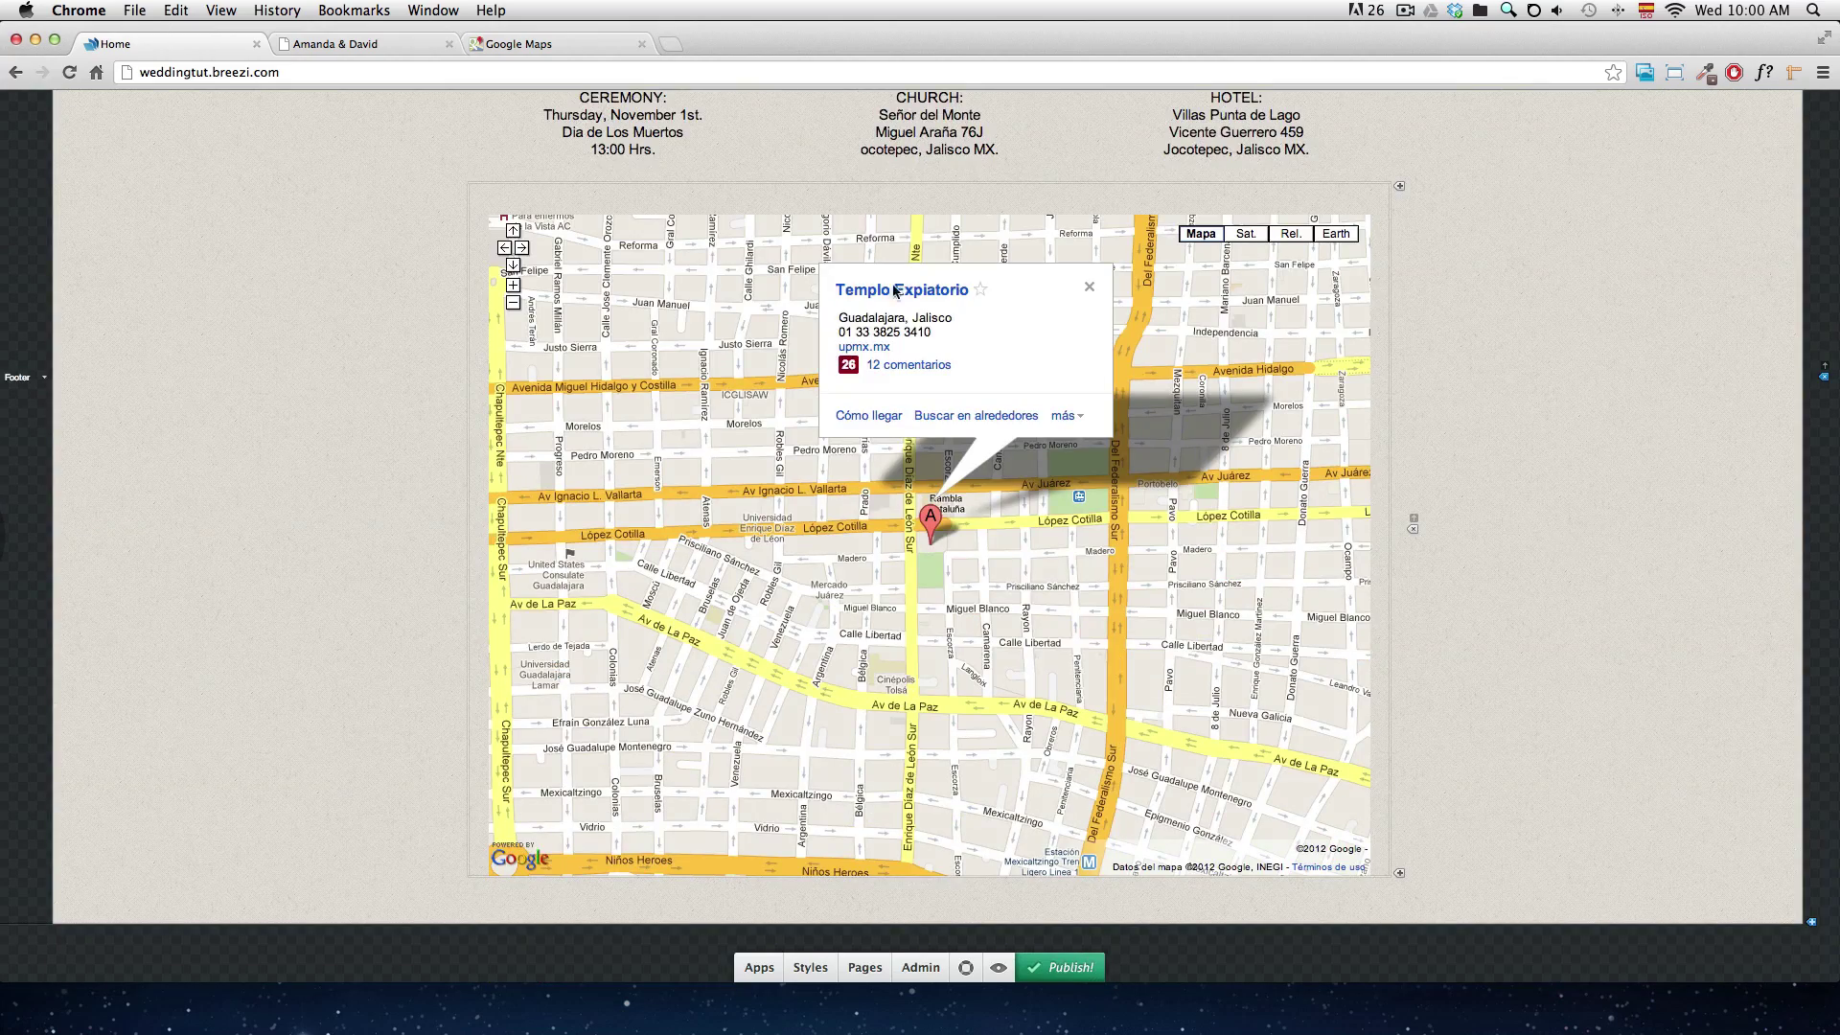
left_click(329, 45)
scroll(287, 254, "down", 5)
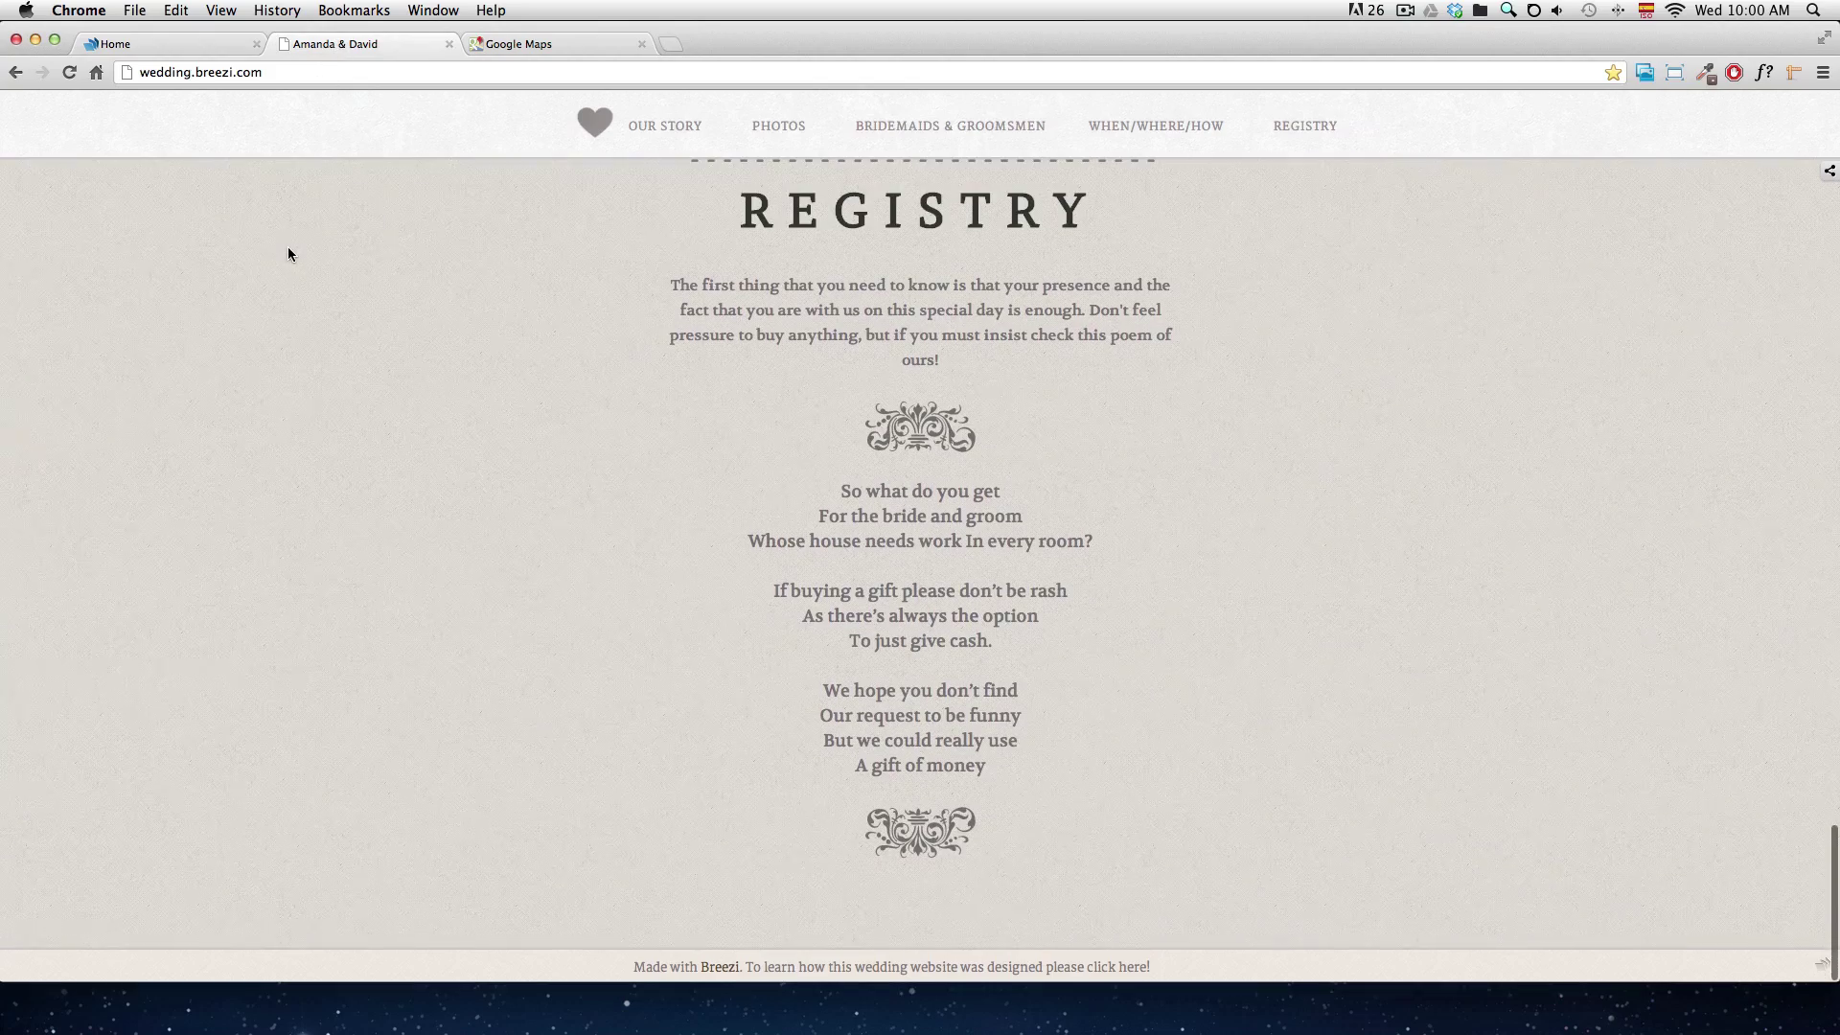
left_click(144, 45)
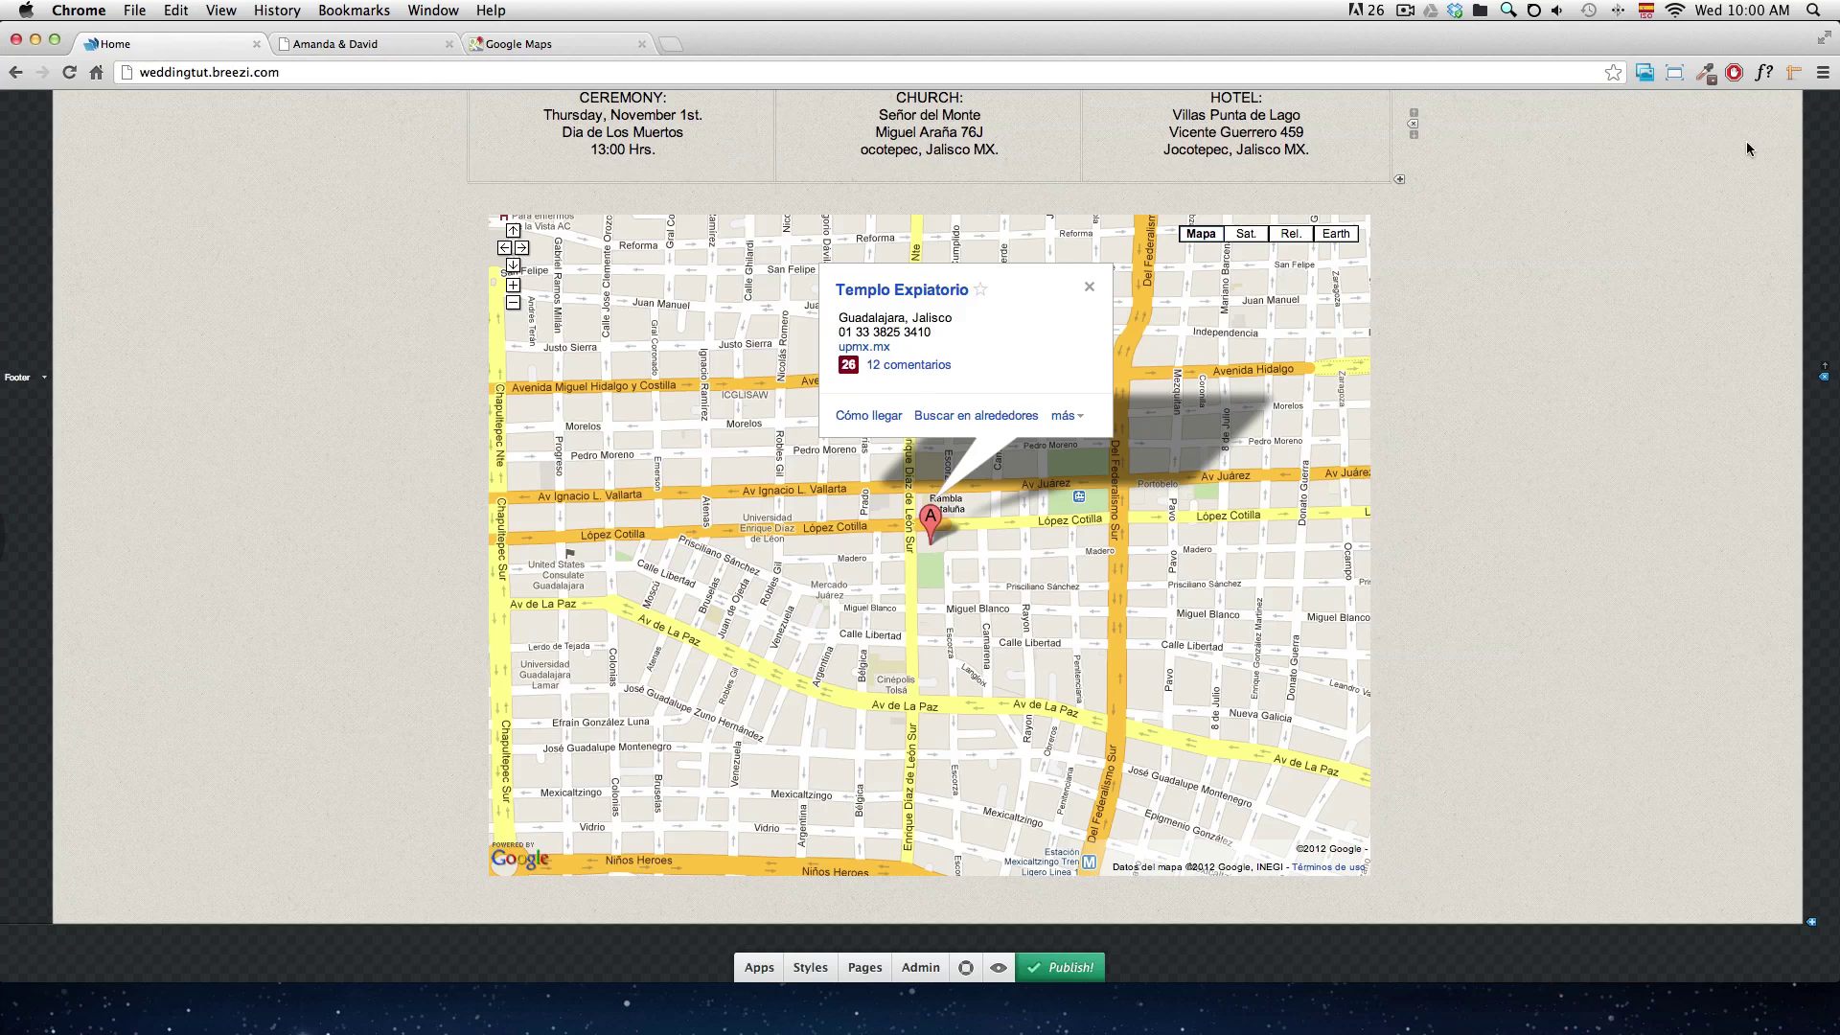
left_click(1404, 11)
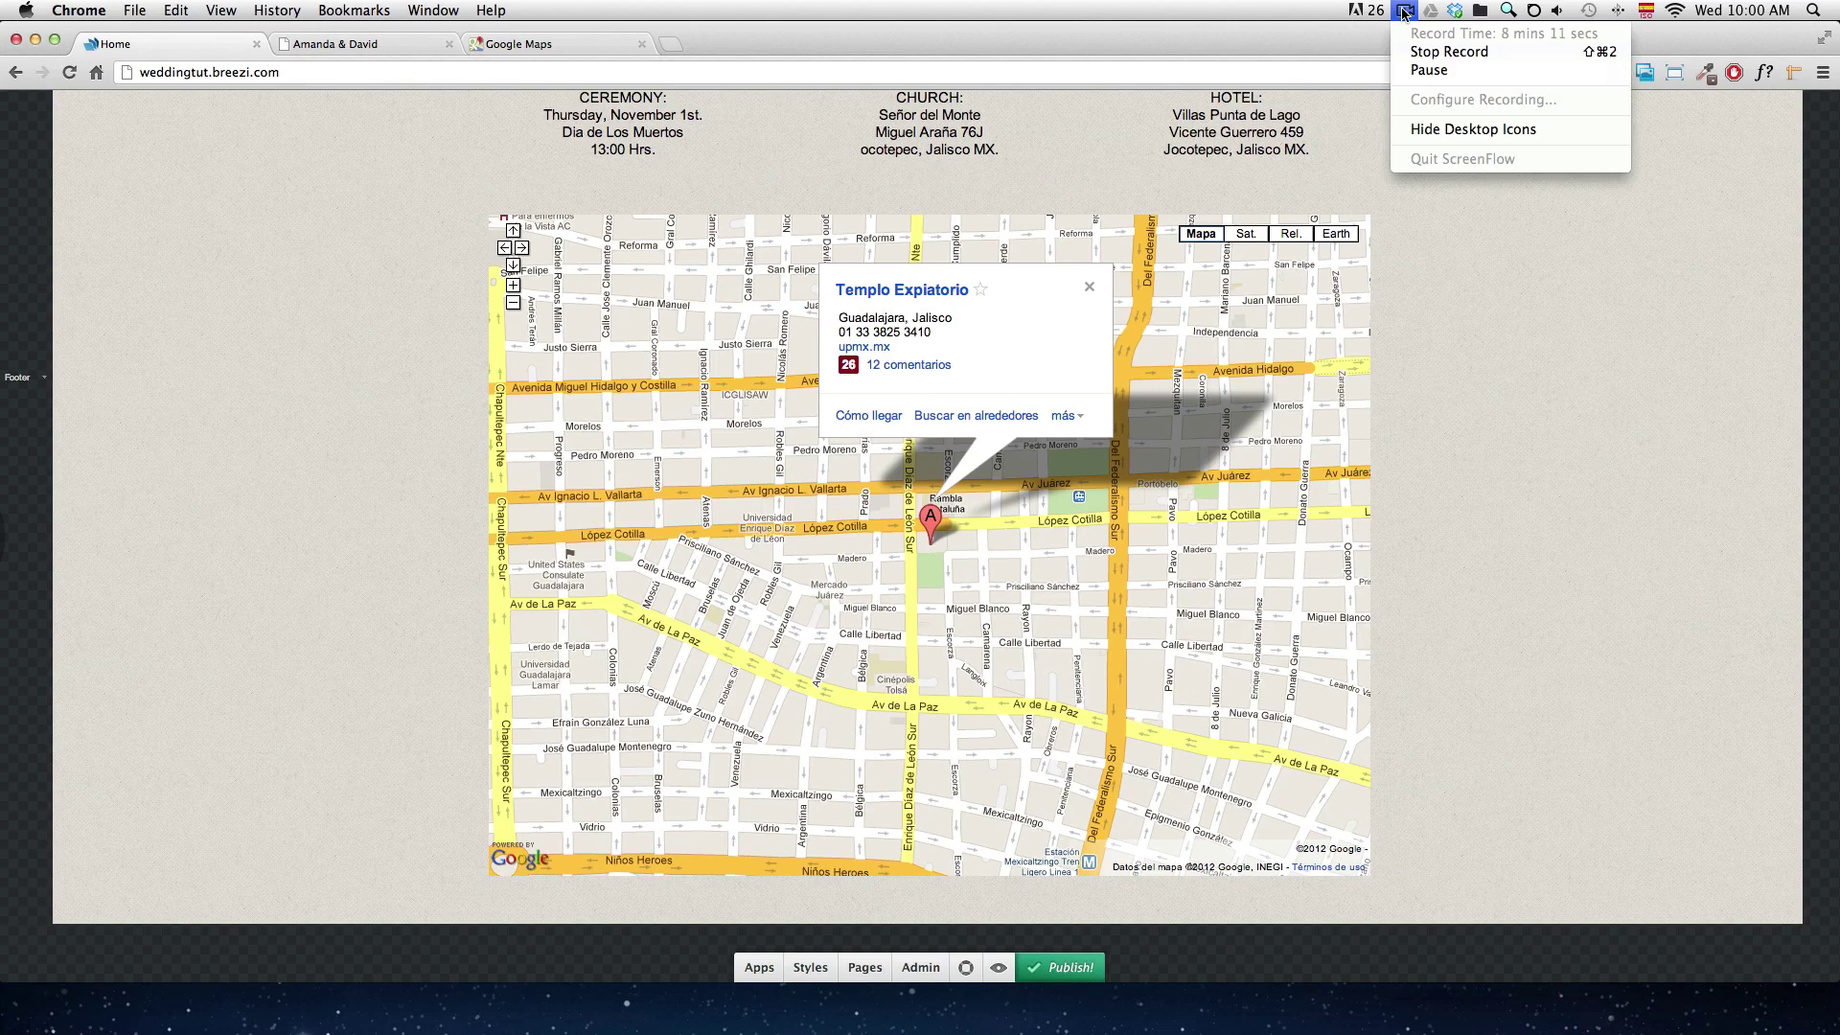